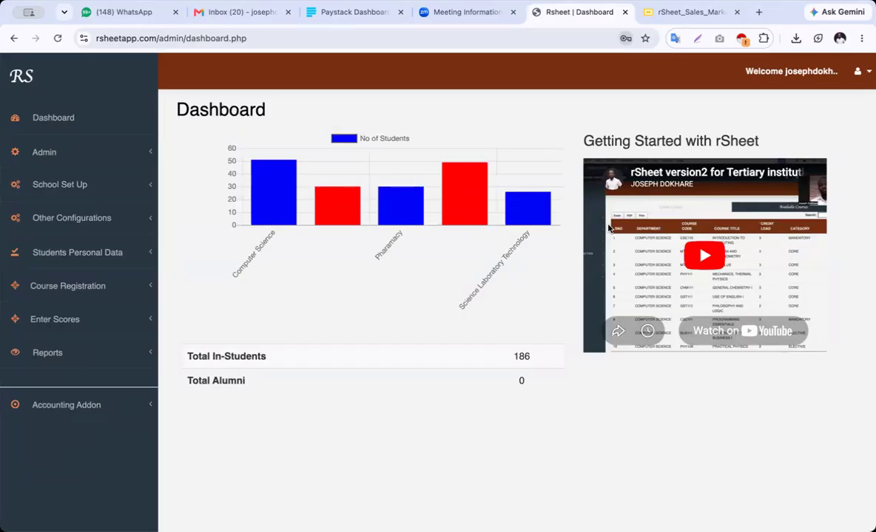
# Expand the Admin sidebar menu and open the All Users list of 7 accounts
pyautogui.moveTo(341, 224)
pyautogui.moveTo(251, 197)
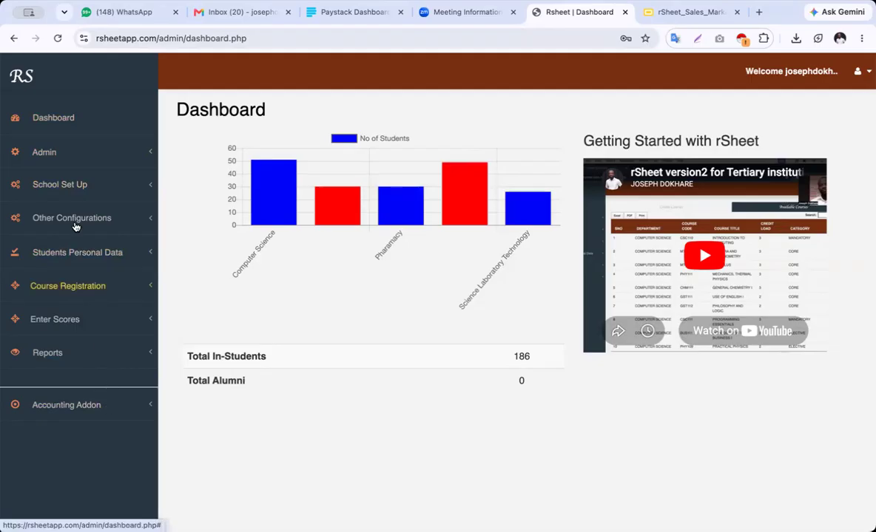
pyautogui.click(69, 158)
pyautogui.click(69, 155)
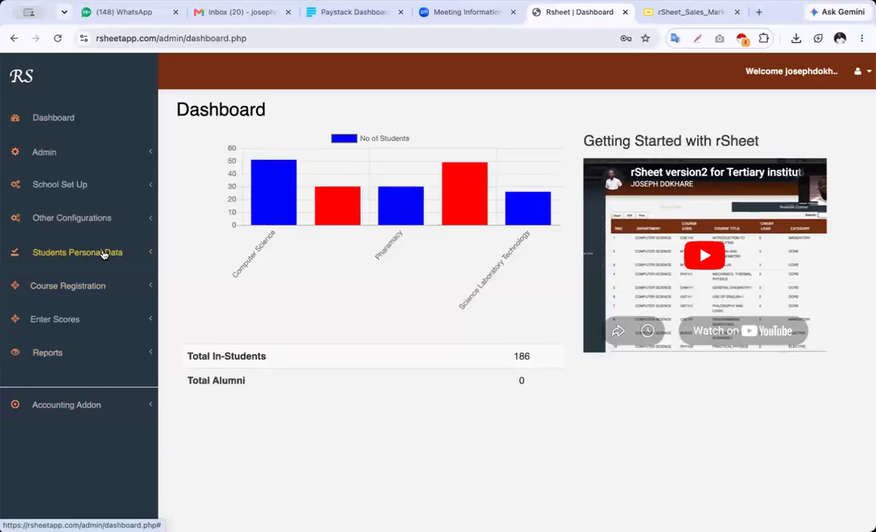
pyautogui.click(68, 152)
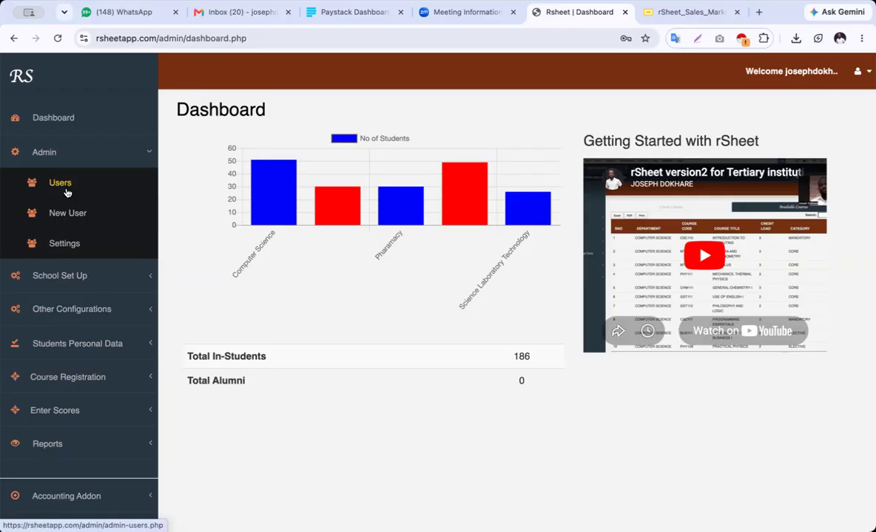
pyautogui.click(64, 184)
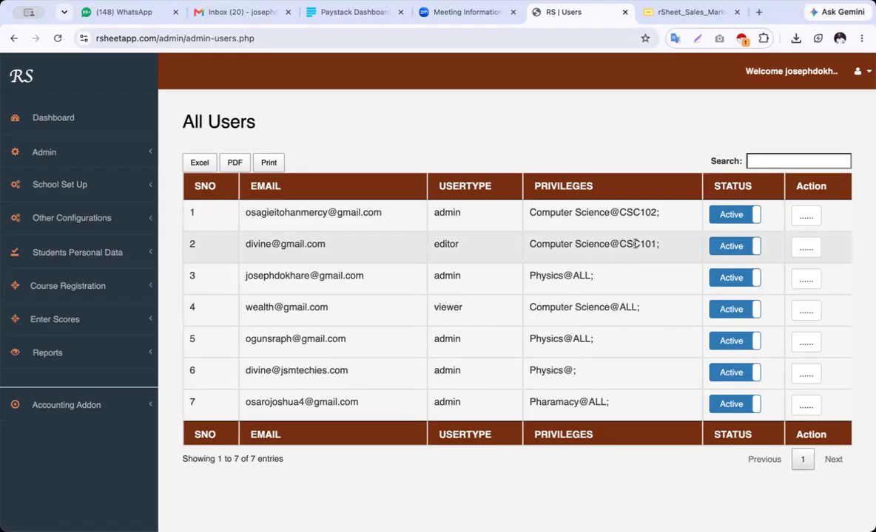
# Highlight the course code CSC101 in the second user's privileges
pyautogui.moveTo(619, 245); pyautogui.dragTo(660, 246)
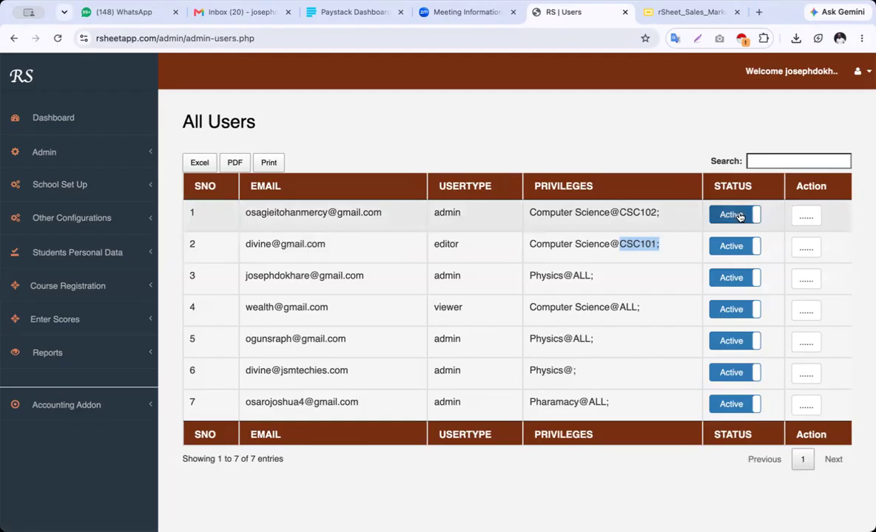
pyautogui.click(805, 216)
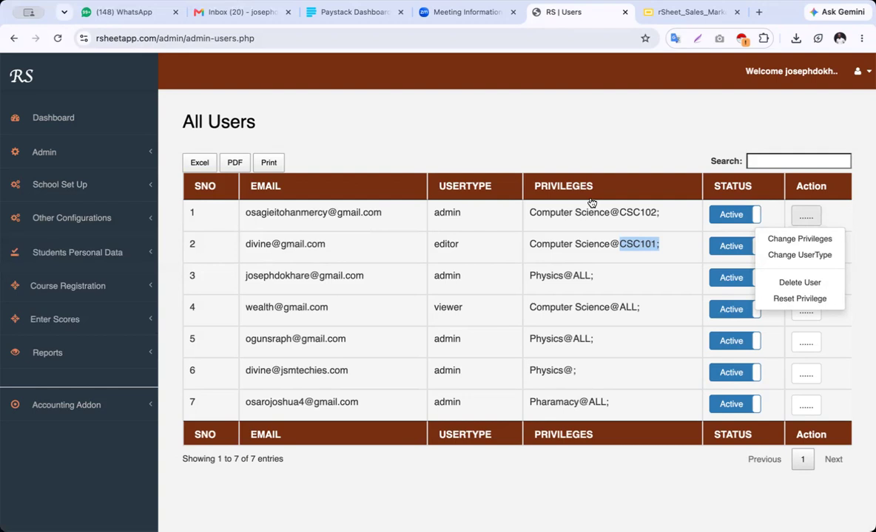
pyautogui.click(550, 134)
pyautogui.click(77, 157)
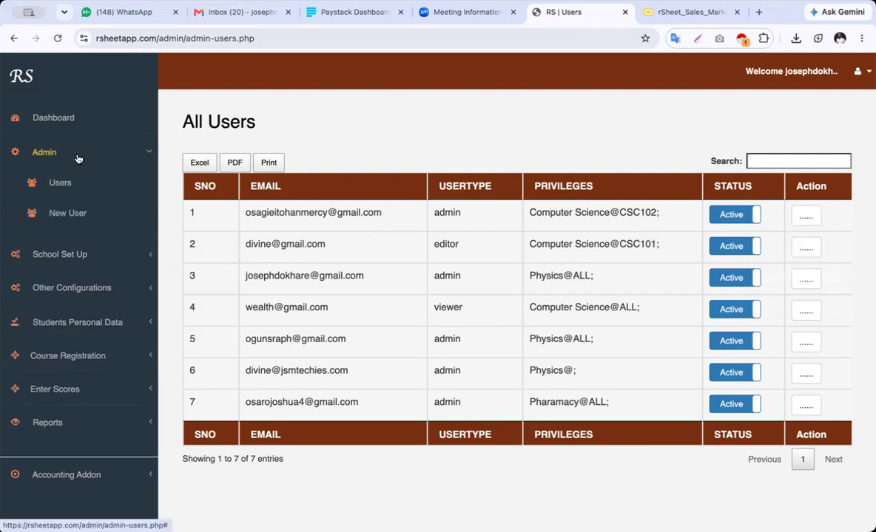
# Visit the New User form, then open General Settings with the student portal On/Off options
pyautogui.click(69, 214)
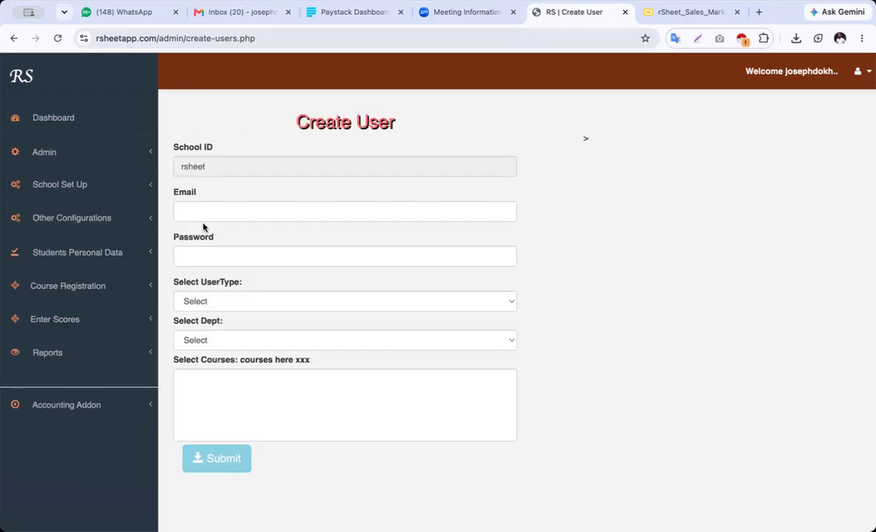
pyautogui.click(142, 153)
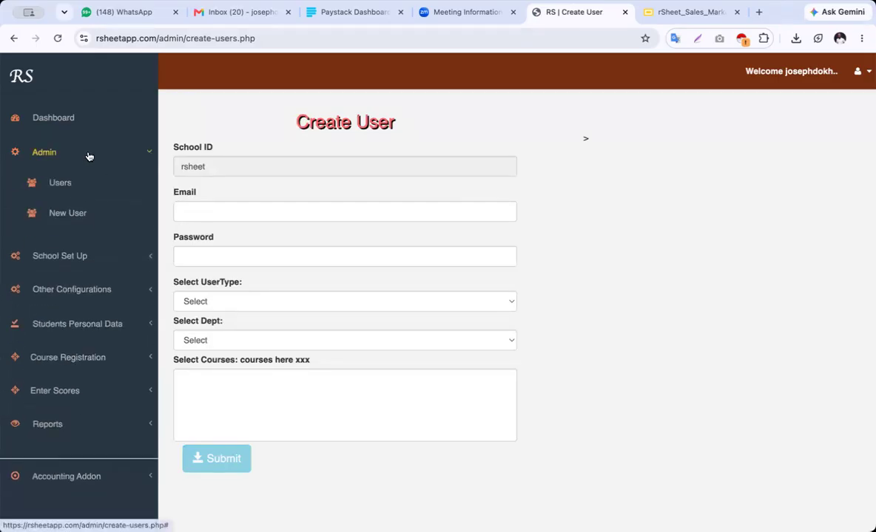
pyautogui.click(68, 247)
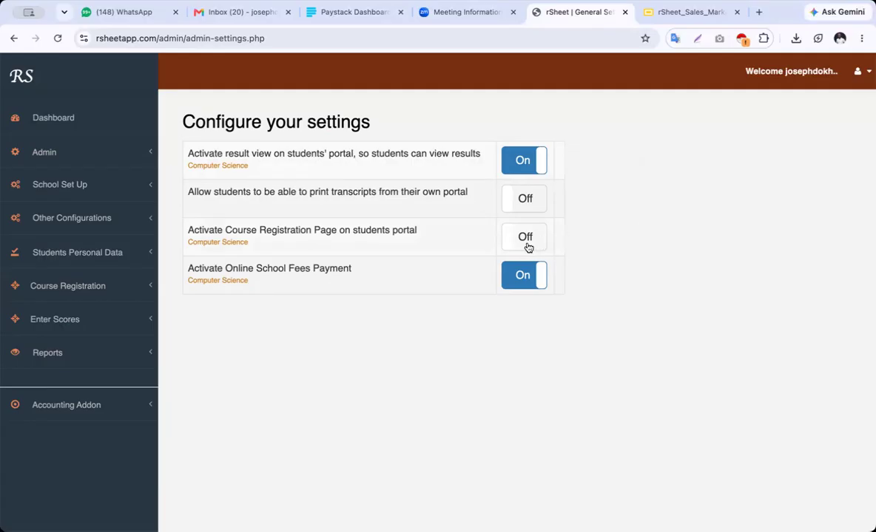
# Expand Course Registration, toggle Admin open and closed, then expand School Set Up
pyautogui.click(71, 289)
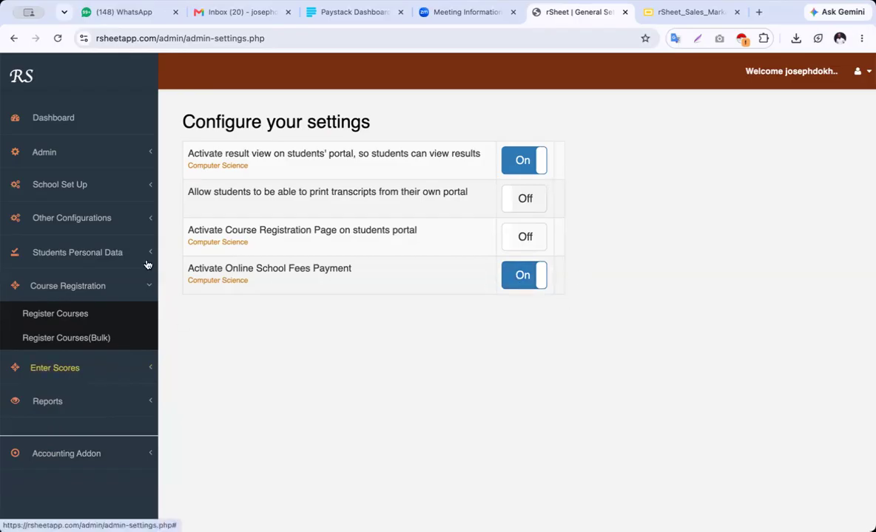
pyautogui.click(70, 158)
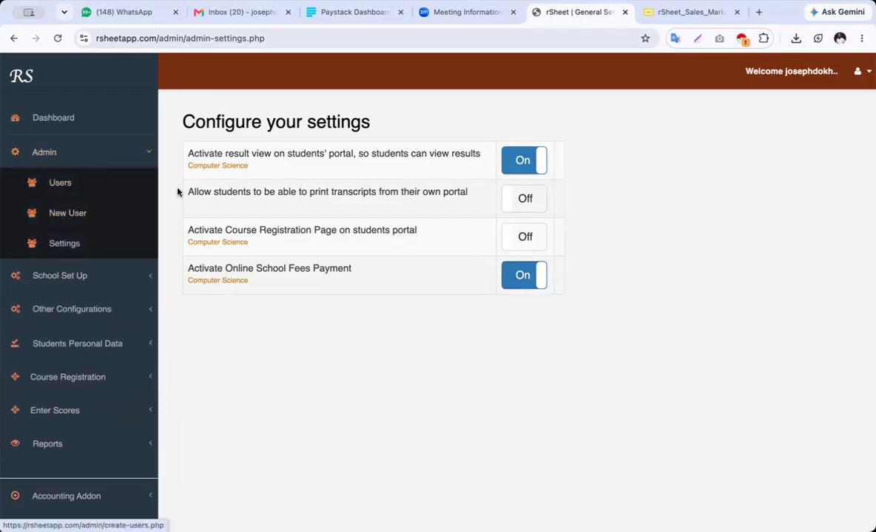
pyautogui.click(71, 158)
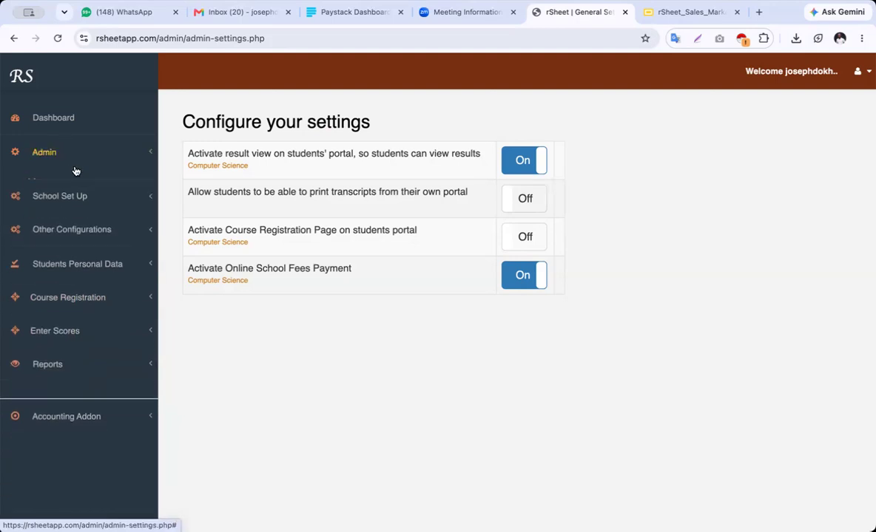
pyautogui.click(83, 188)
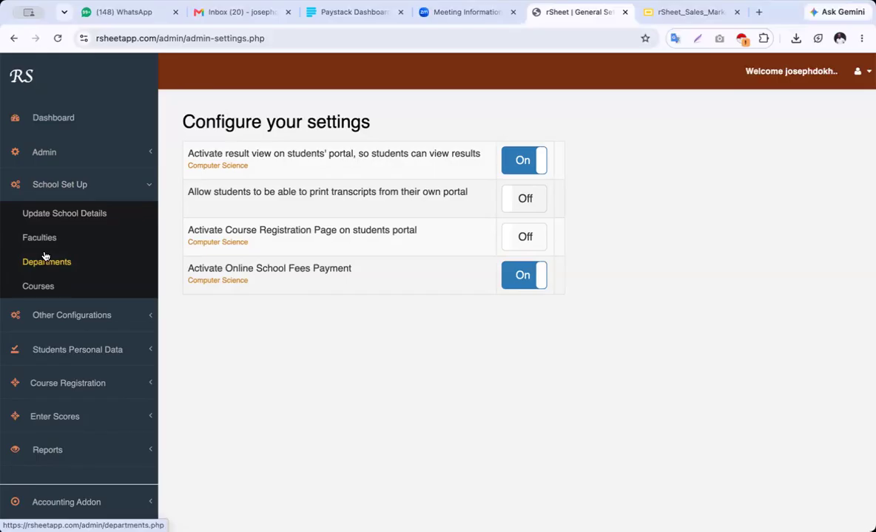
# Visit Update School Details, then open the Faculties page listing five faculties
pyautogui.click(75, 213)
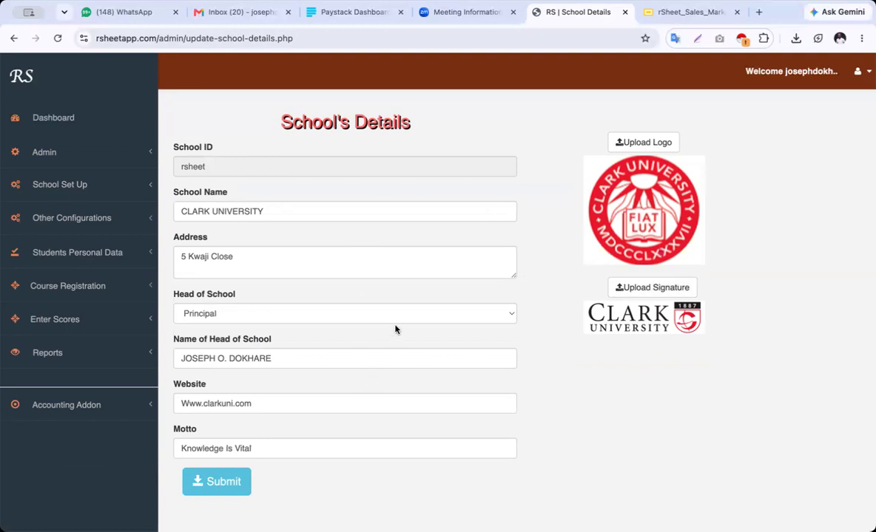
pyautogui.click(74, 190)
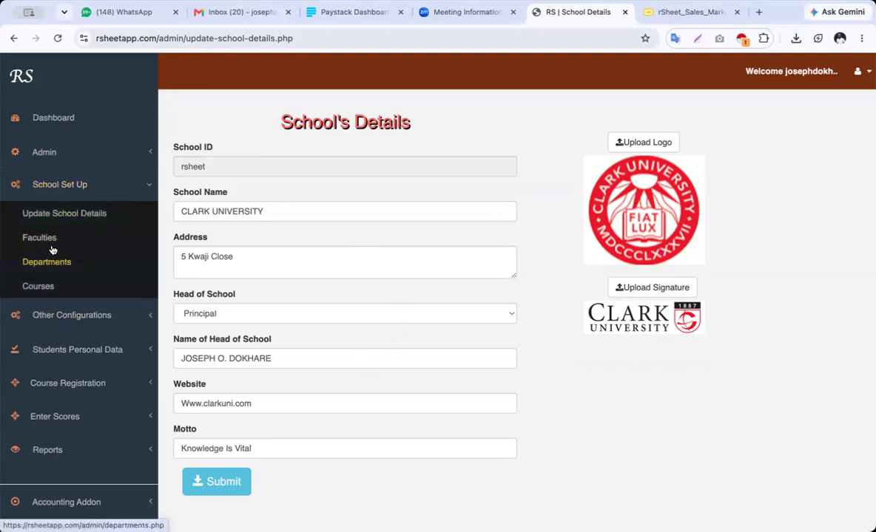
pyautogui.click(46, 238)
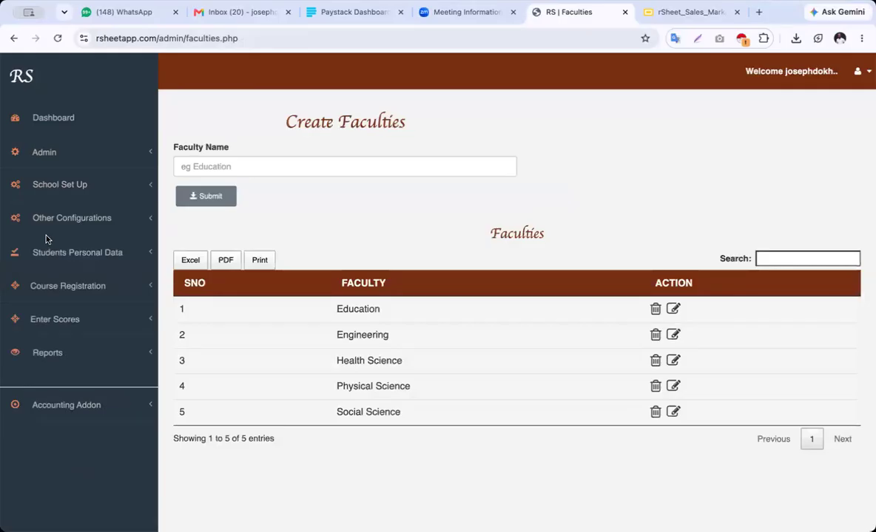
# Add a new faculty named 'Medical college'
pyautogui.click(257, 164)
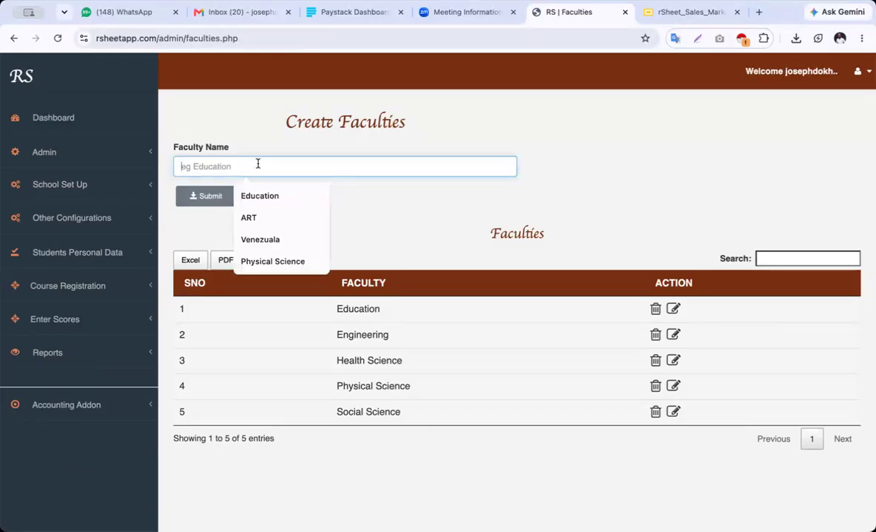
pyautogui.write('Medica')
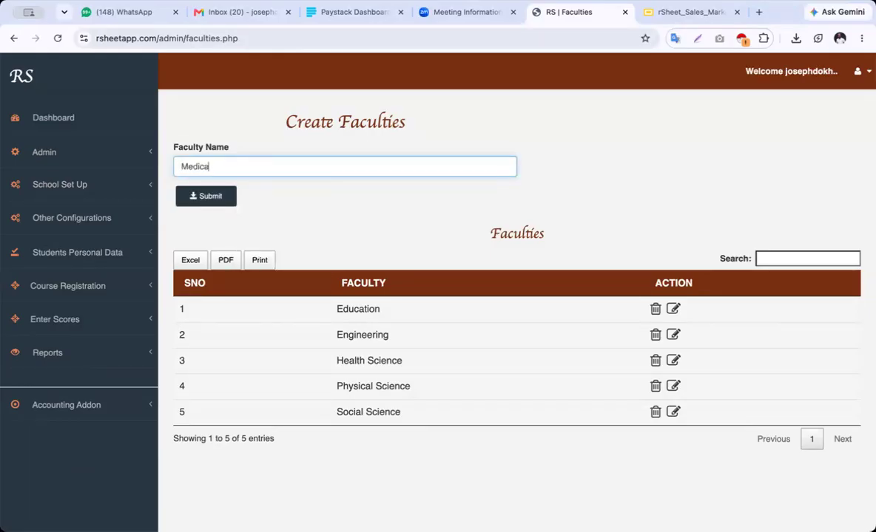
pyautogui.write('l college')
pyautogui.click(207, 195)
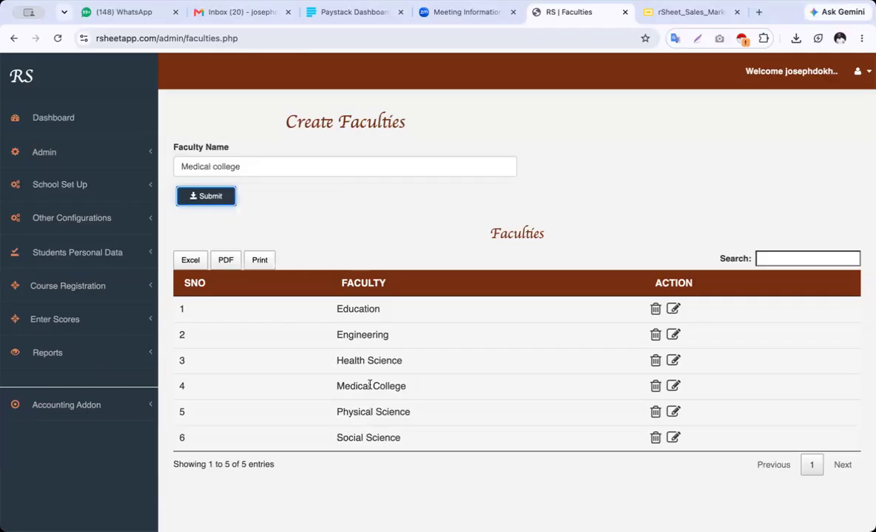
# Delete the Medical college faculty and go to the Departments page
pyautogui.click(654, 386)
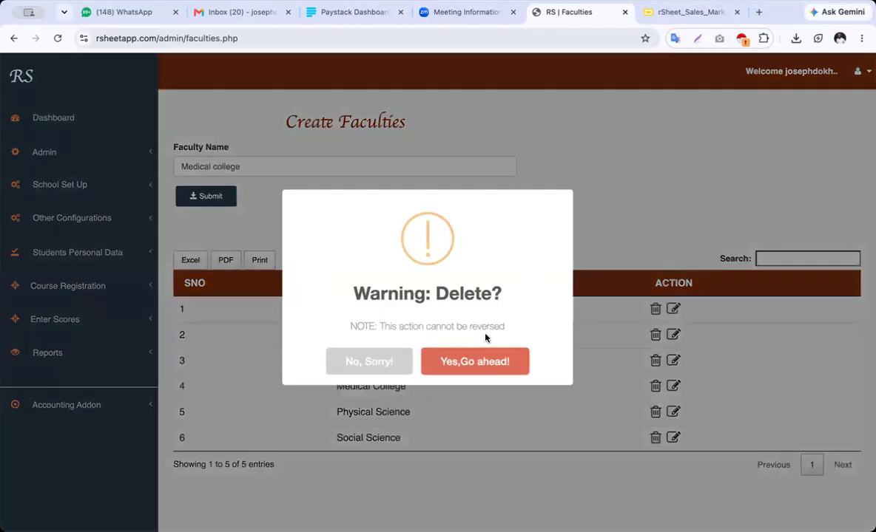
pyautogui.click(489, 362)
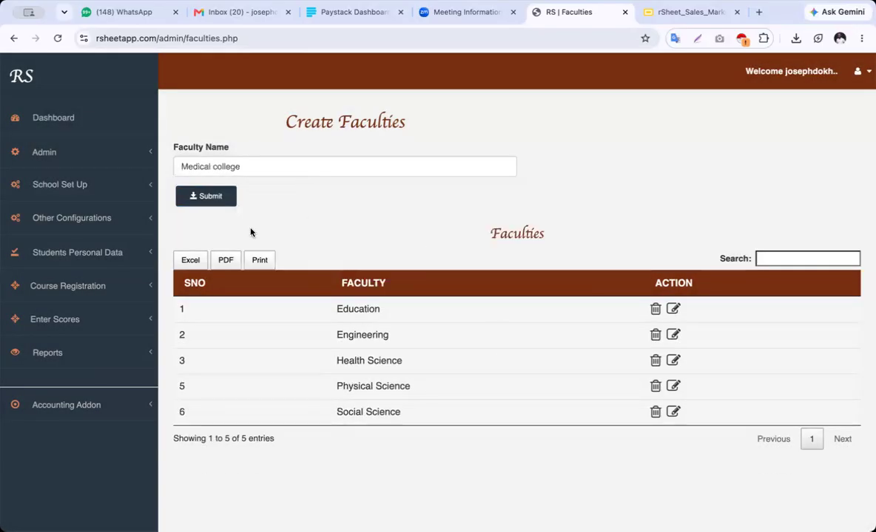
pyautogui.click(84, 190)
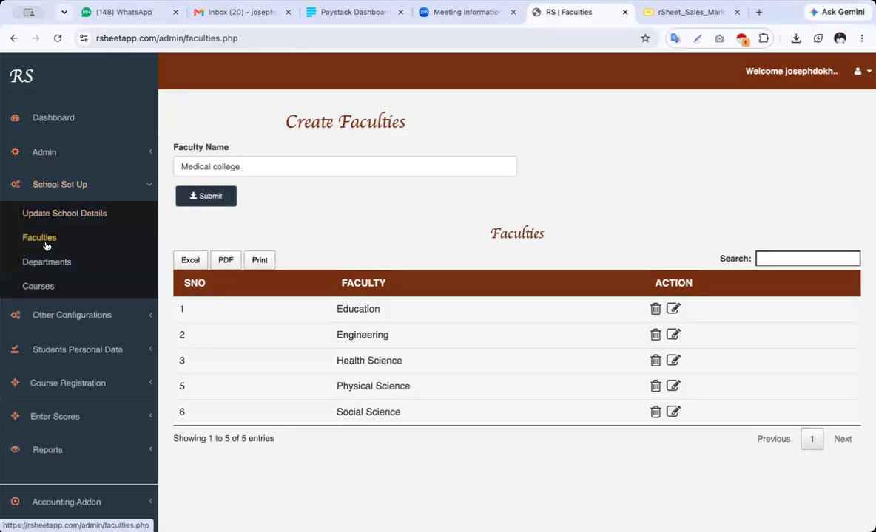
pyautogui.click(56, 264)
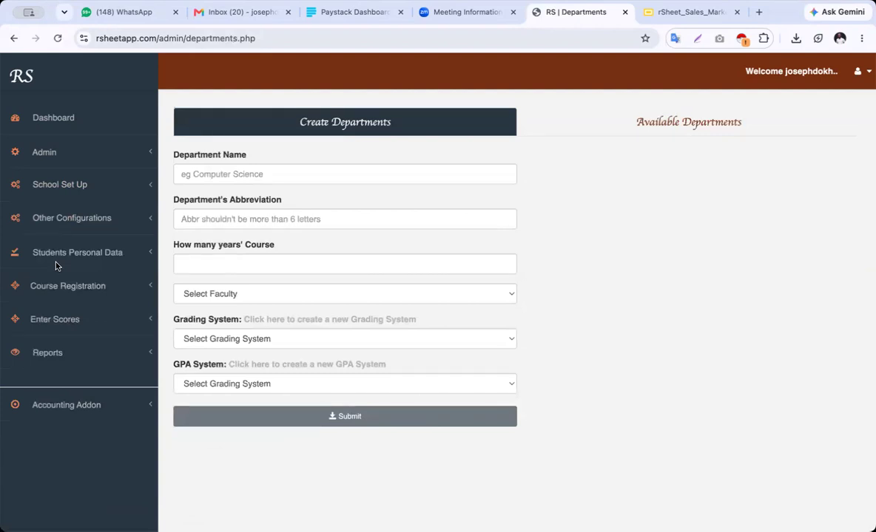
# Browse the grading and GPA system choices without selecting, then show the six available departments
pyautogui.click(68, 184)
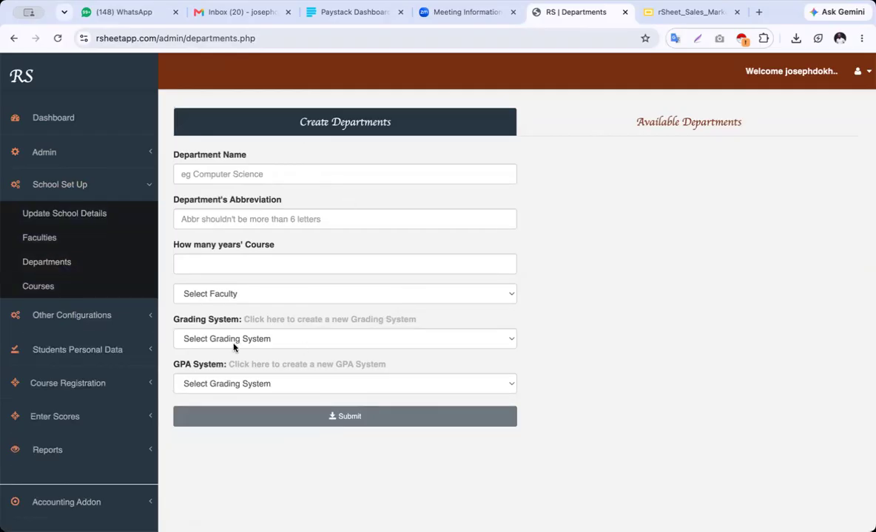
pyautogui.click(263, 340)
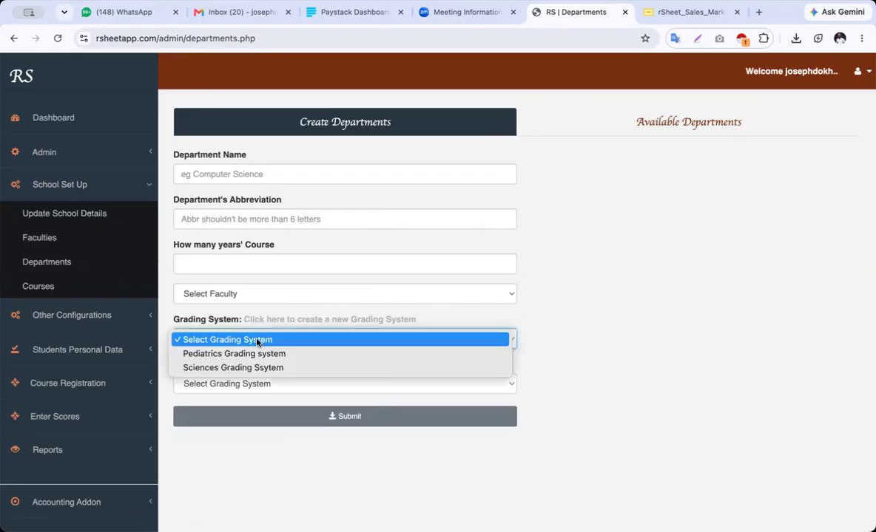
pyautogui.click(264, 385)
pyautogui.click(280, 385)
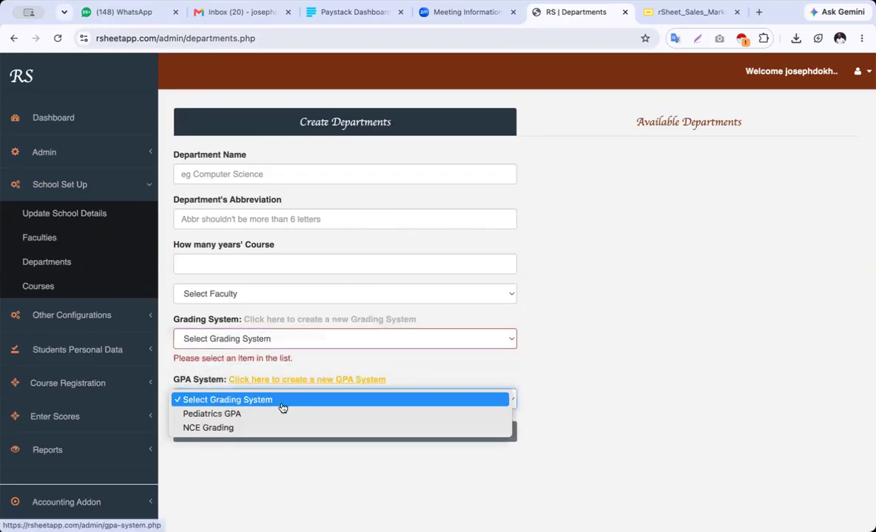
pyautogui.click(319, 363)
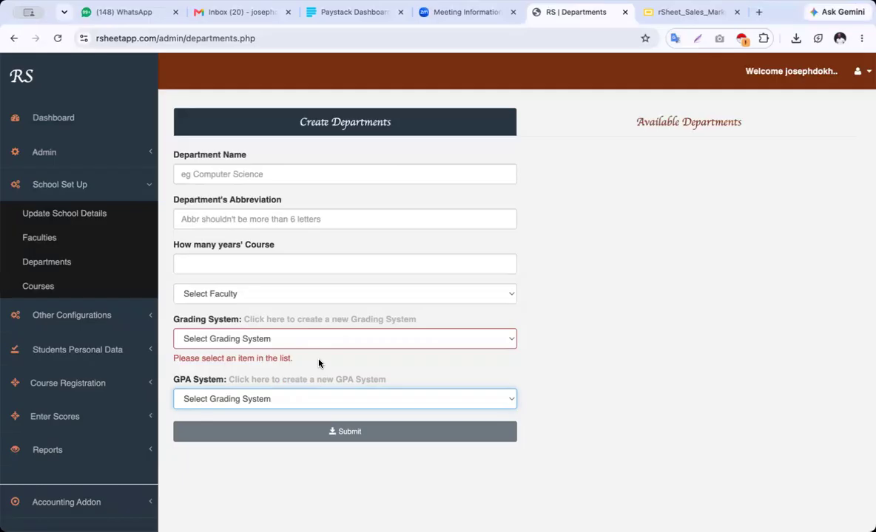
pyautogui.click(283, 339)
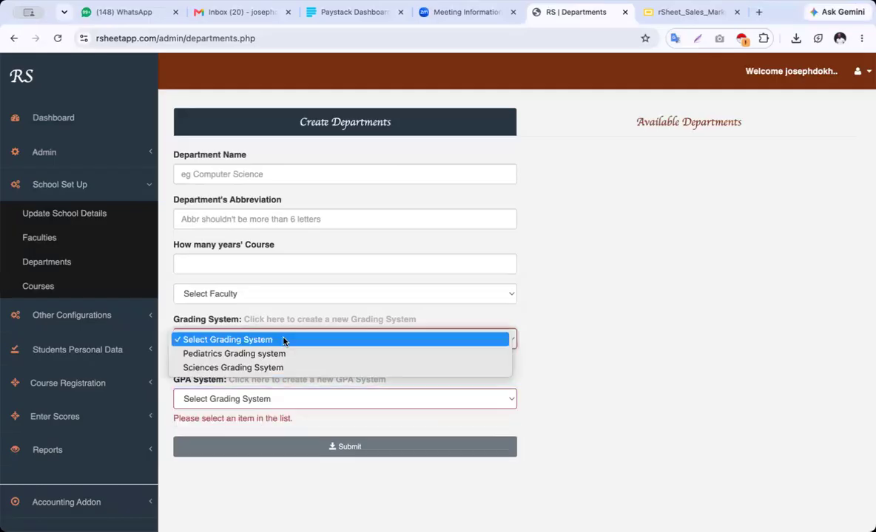
pyautogui.click(542, 330)
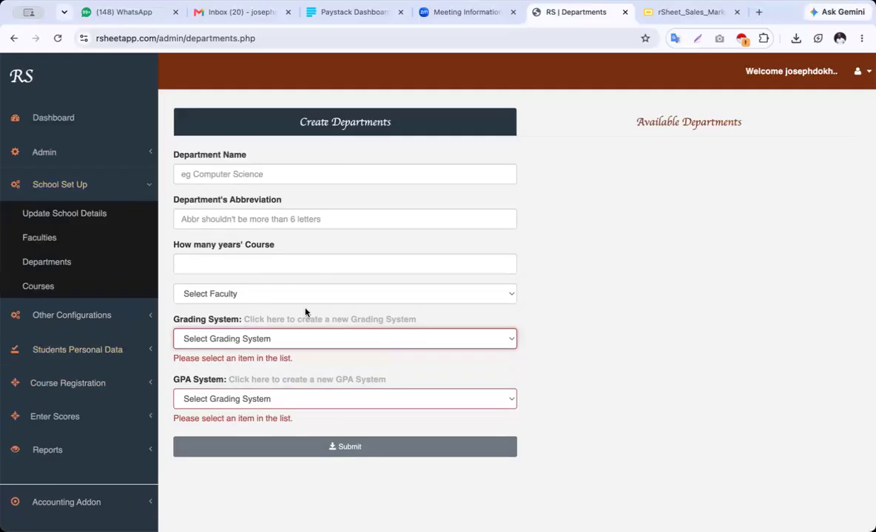
pyautogui.click(688, 122)
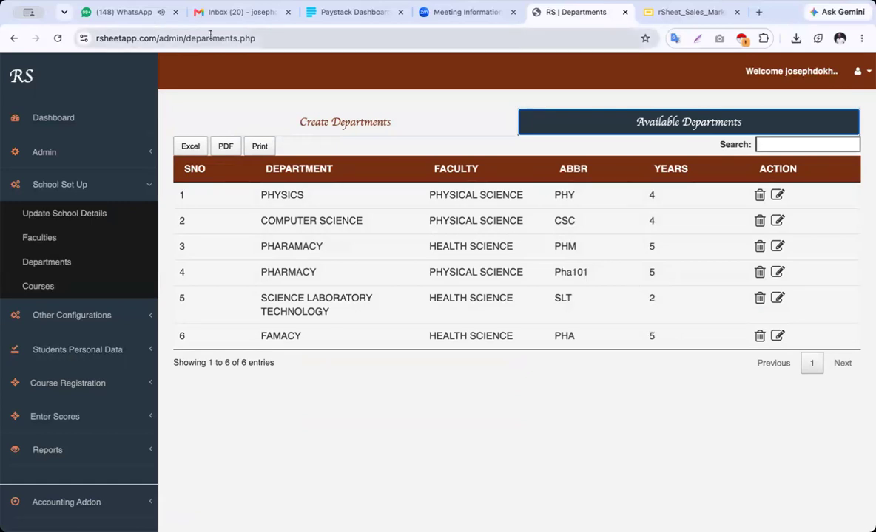
# Close the WhatsApp tab and open the Create Courses form under School Set Up
pyautogui.click(176, 13)
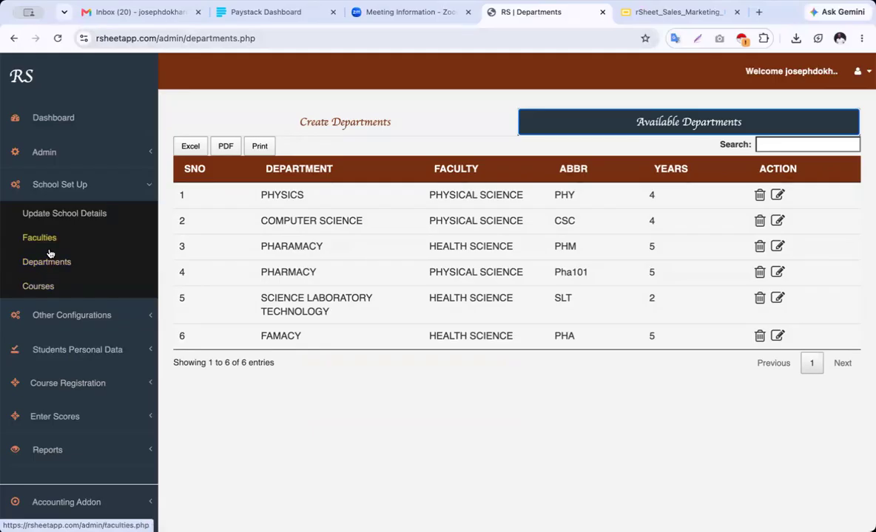
pyautogui.click(48, 288)
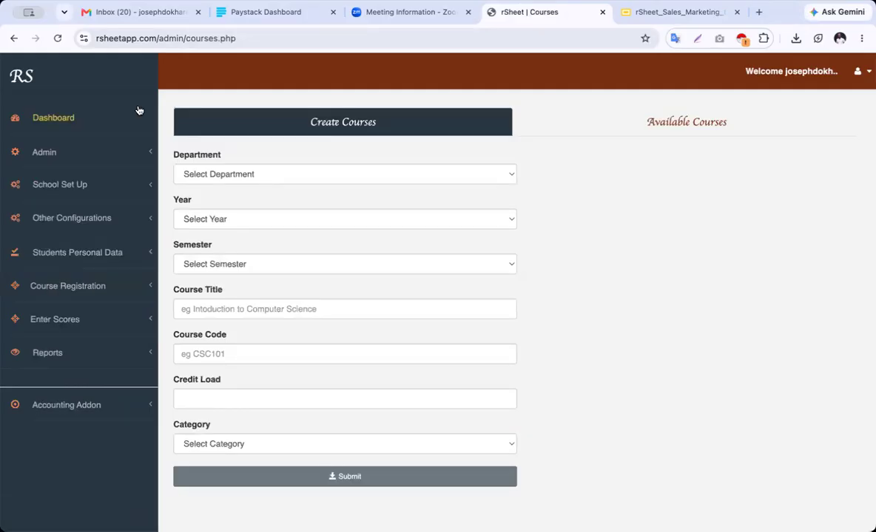
# Set the course department to Pharmacy, check Year and Category options, then list the 167 available courses
pyautogui.click(230, 174)
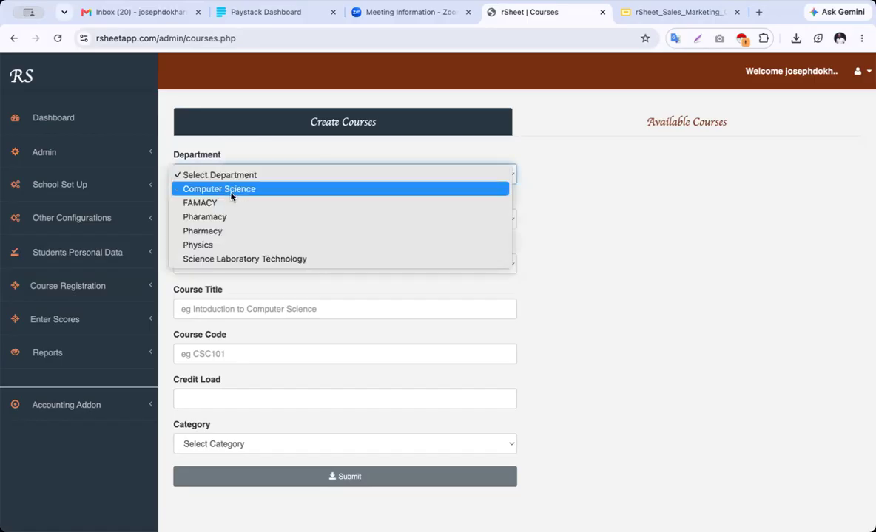
pyautogui.click(225, 230)
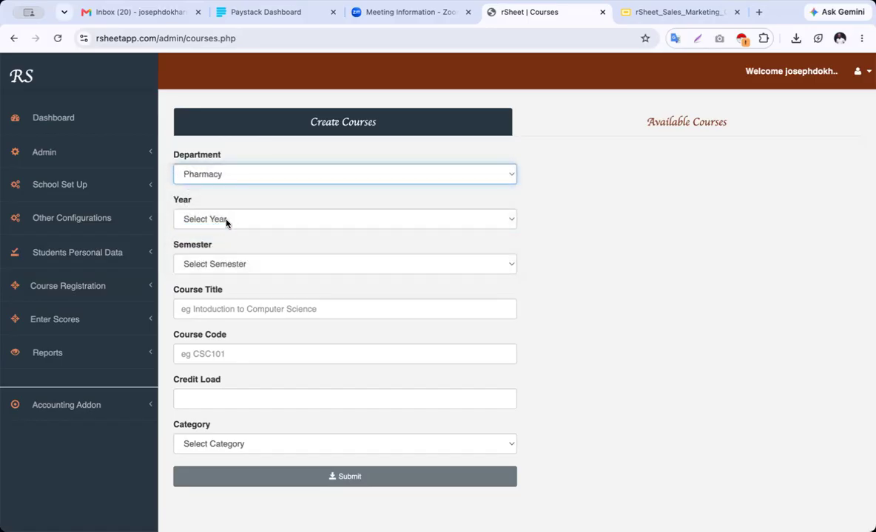
pyautogui.click(226, 223)
pyautogui.click(250, 345)
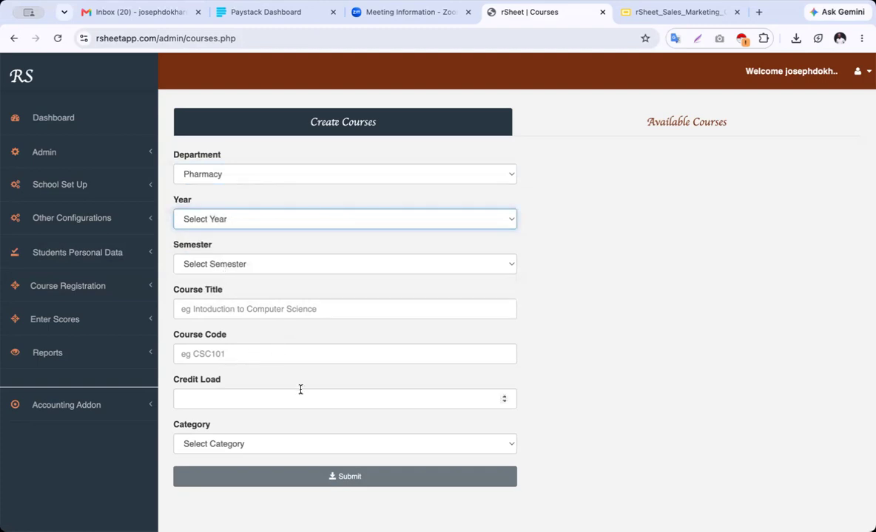
pyautogui.click(249, 446)
pyautogui.click(276, 437)
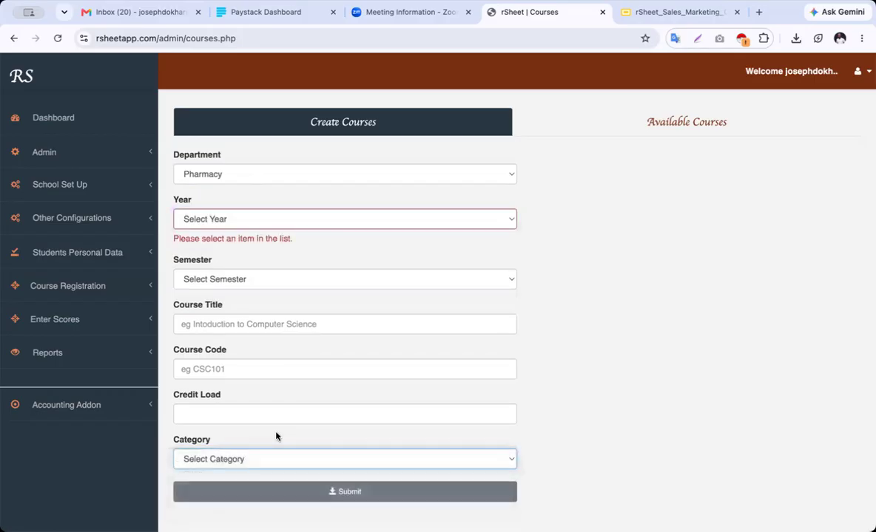
pyautogui.click(608, 115)
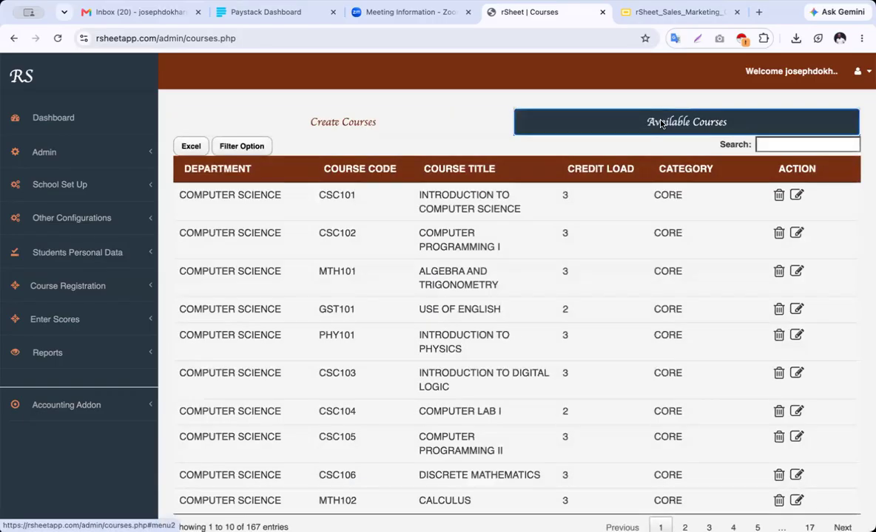
# Expand School Set Up and Other Configurations to reach the Grading System page
pyautogui.scroll(-3, 615, 332)
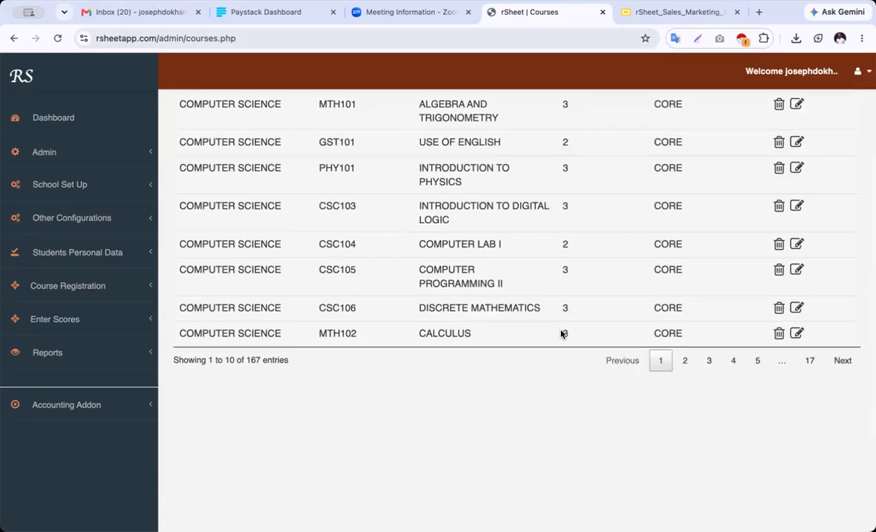
pyautogui.scroll(4, 567, 332)
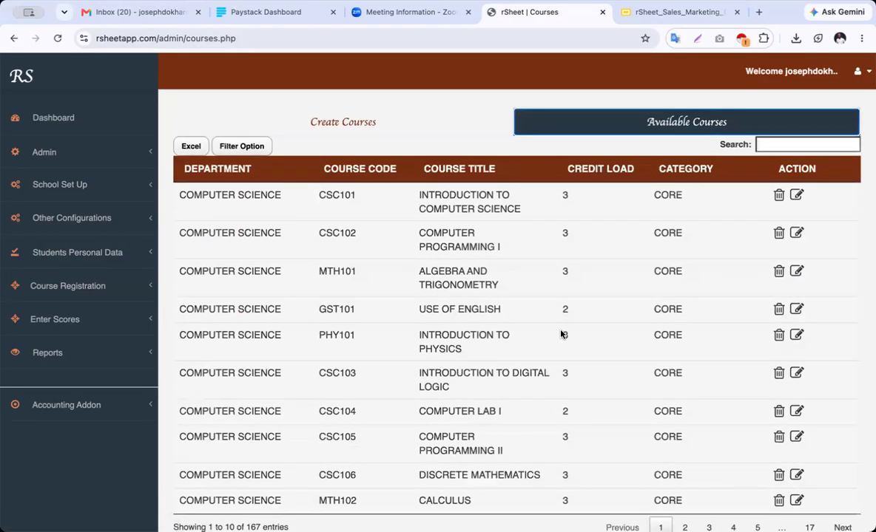
pyautogui.click(65, 186)
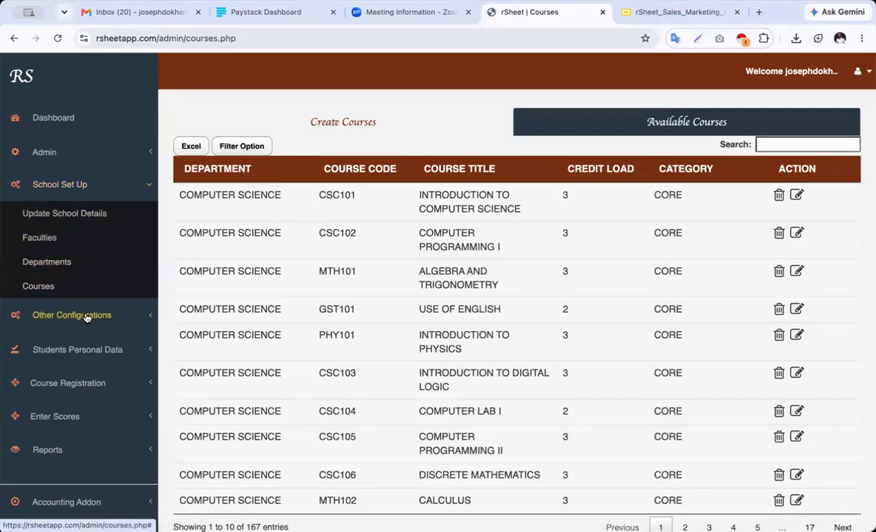
pyautogui.click(87, 316)
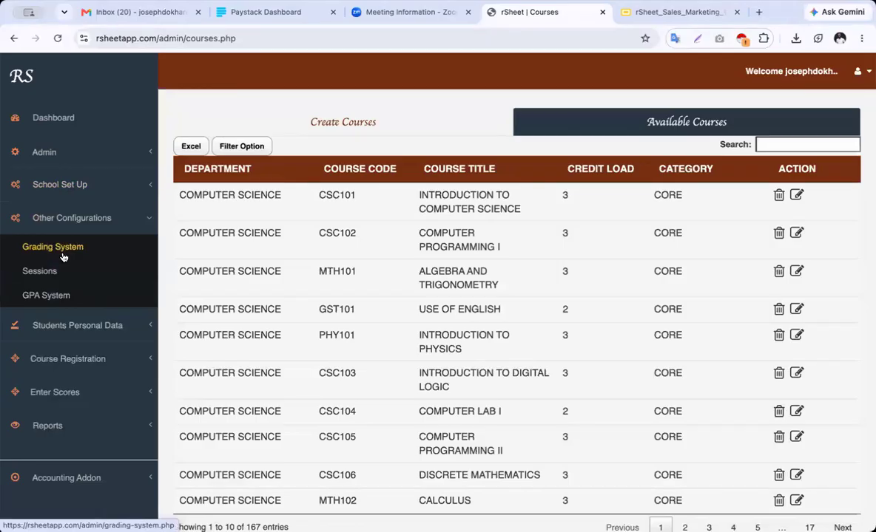
pyautogui.click(63, 255)
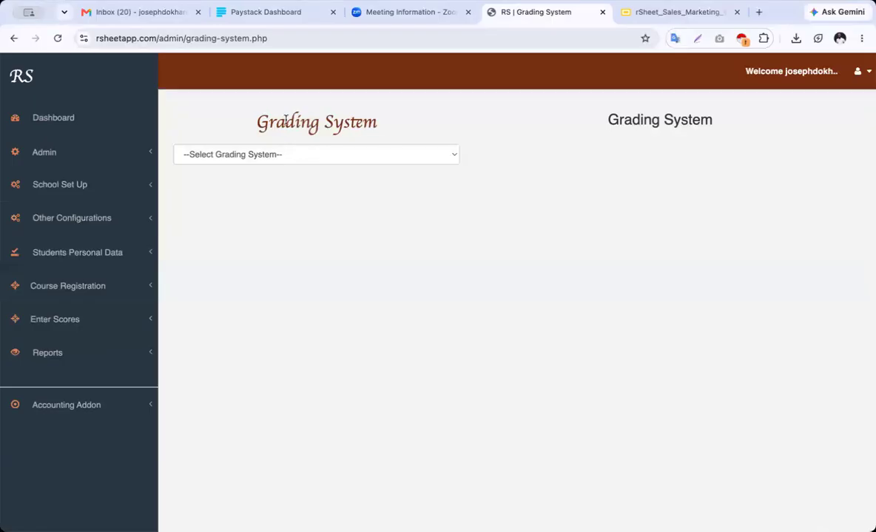
# Load the Pediatrics grading system, then switch to Sciences, showing bands F (0–39) to A (70–100)
pyautogui.click(303, 155)
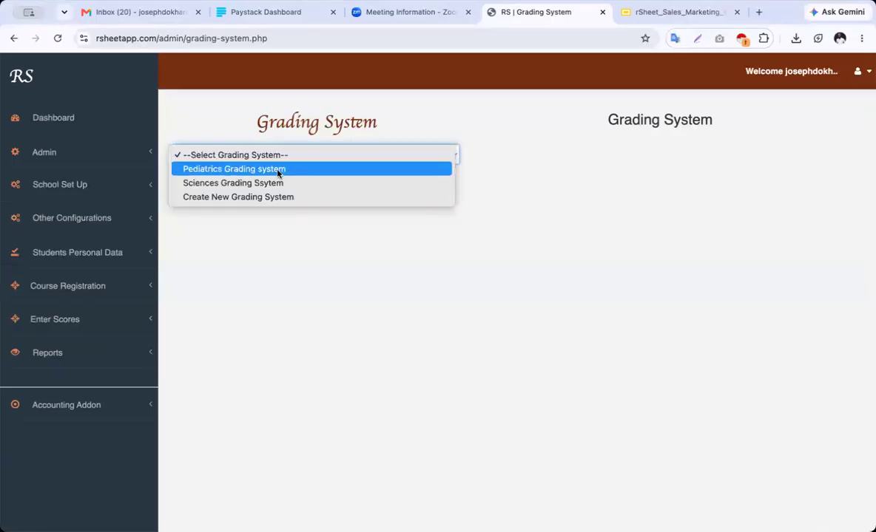
pyautogui.click(278, 171)
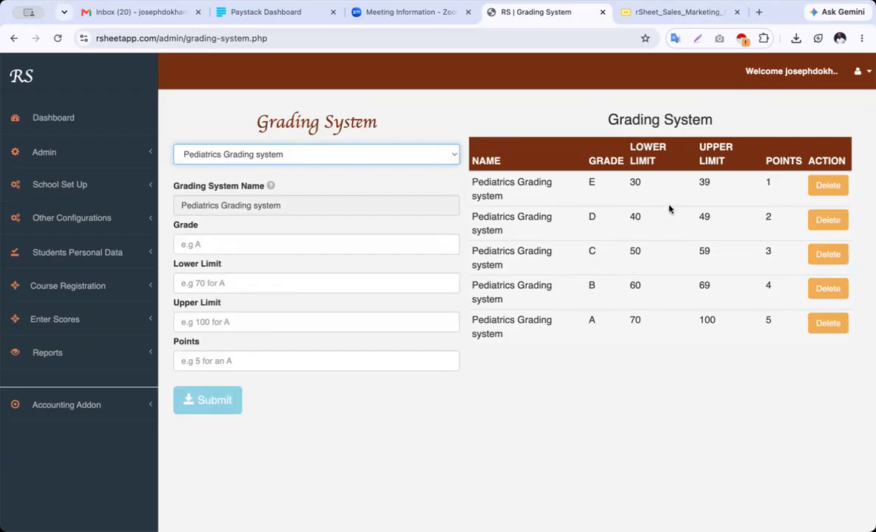
pyautogui.click(323, 155)
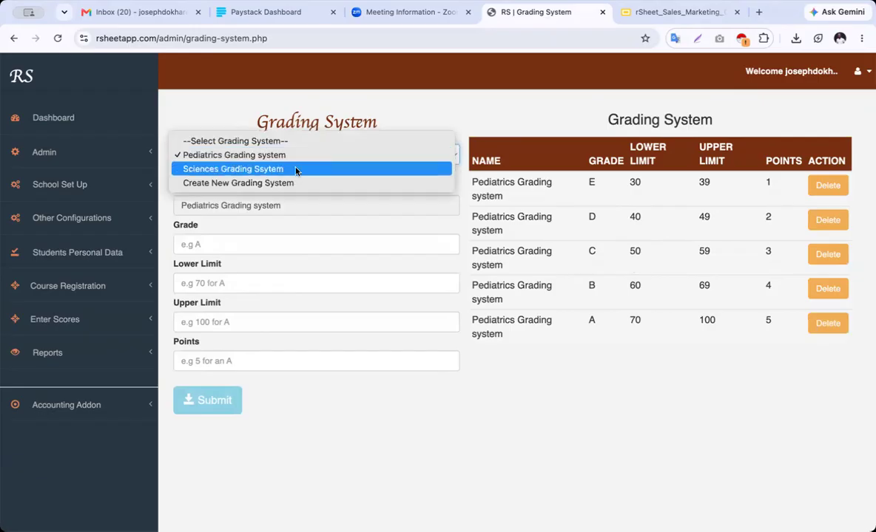
pyautogui.click(296, 169)
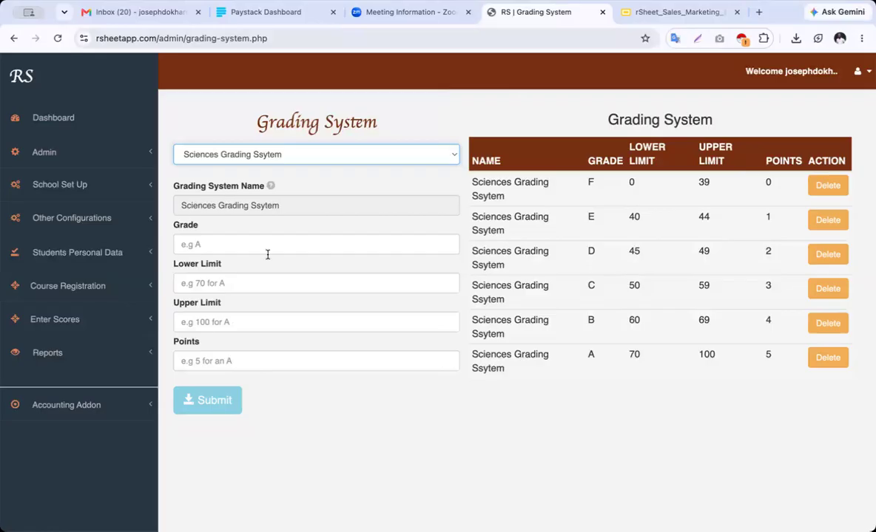
pyautogui.click(87, 220)
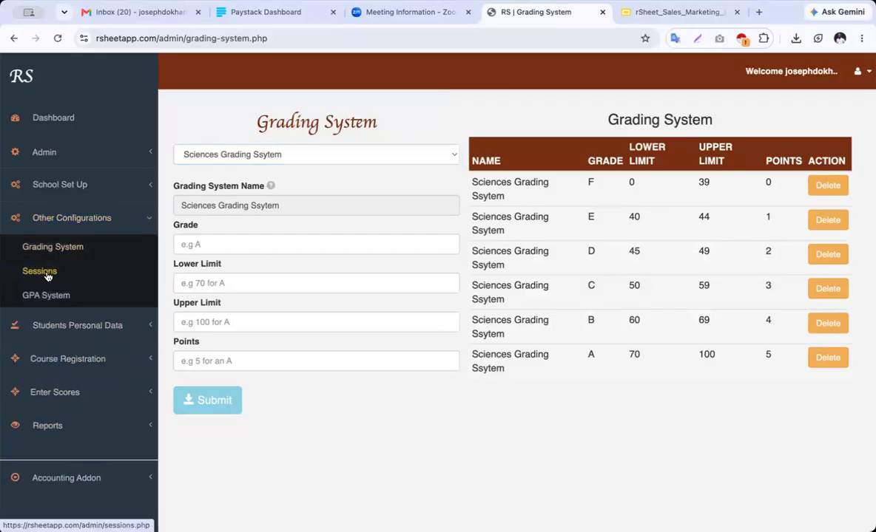
# Load NCE Grading on the GPA System page, showing classes Fail (0–0.99) to Distinction (3.5–4)
pyautogui.click(52, 297)
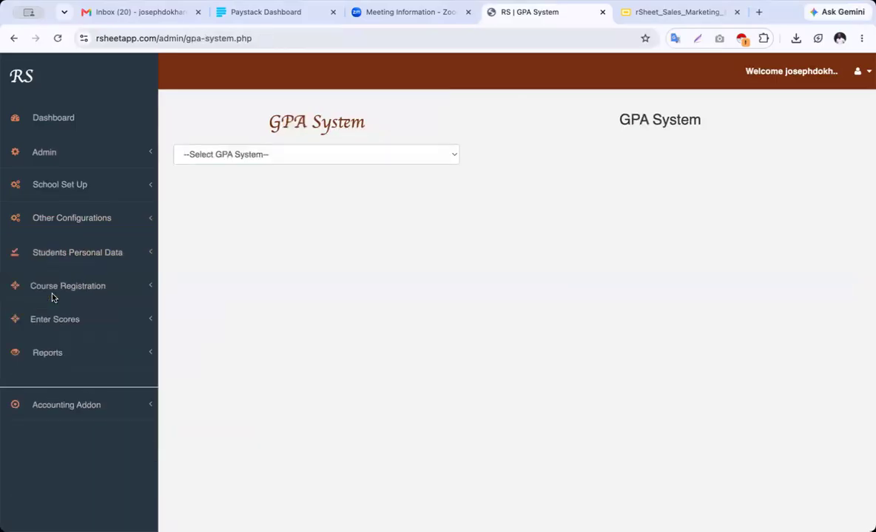
pyautogui.click(292, 158)
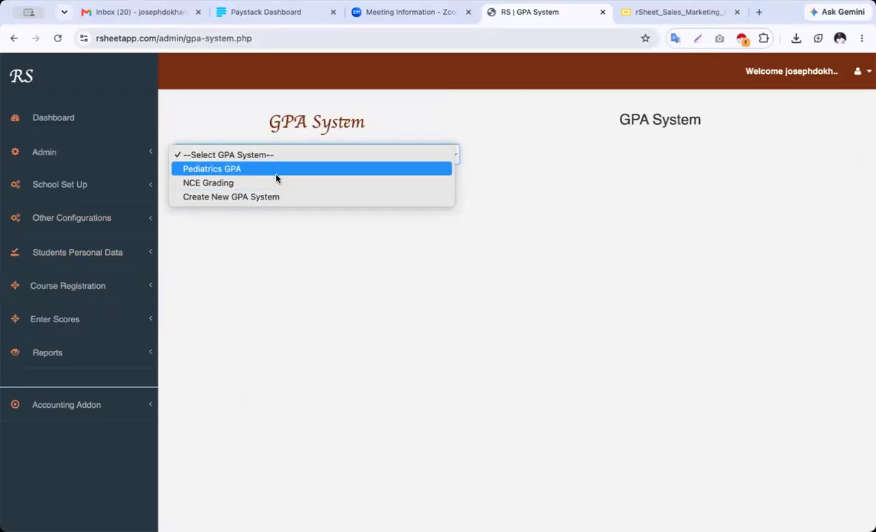
pyautogui.click(276, 189)
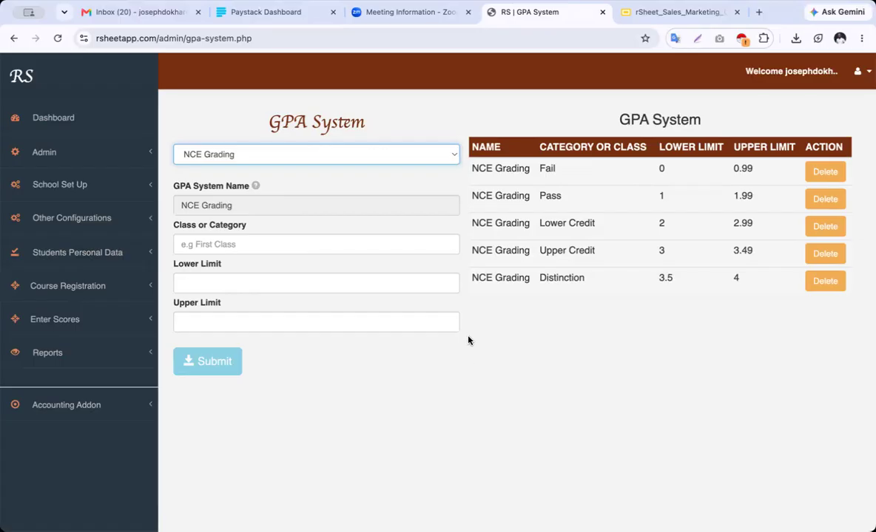
pyautogui.click(310, 155)
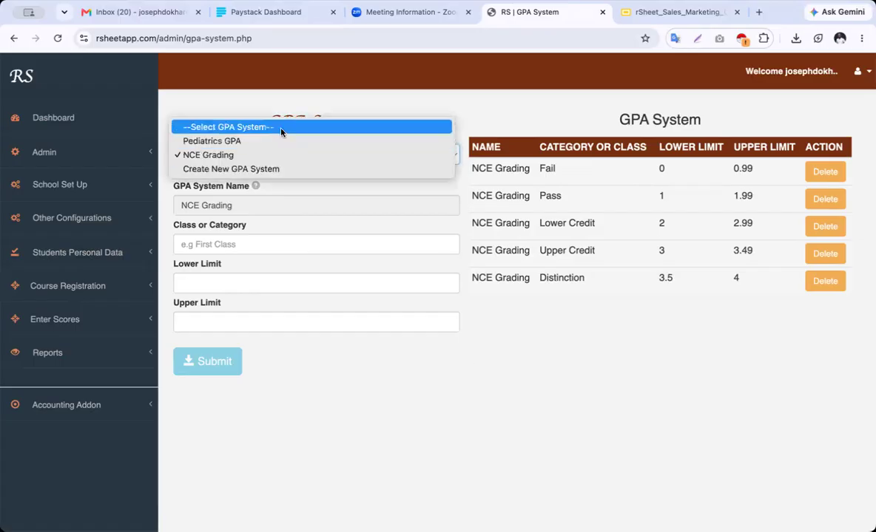
# Start a new GPA system form, then open Sessions listing 2025_2026, 2024_2025 and 2026_2027
pyautogui.click(271, 169)
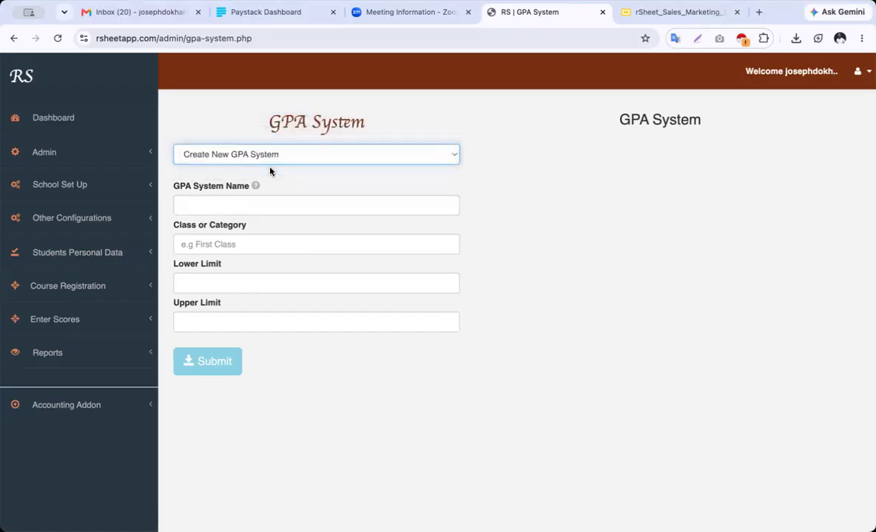
pyautogui.click(249, 207)
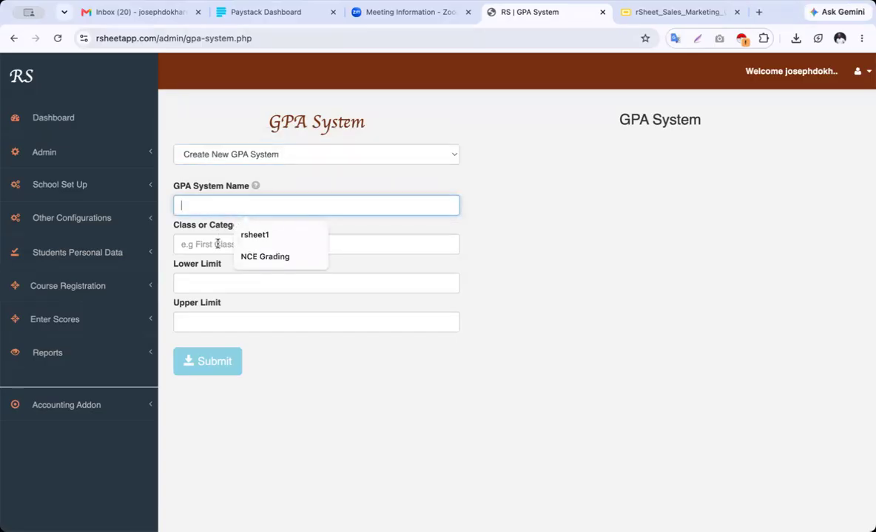
pyautogui.click(208, 244)
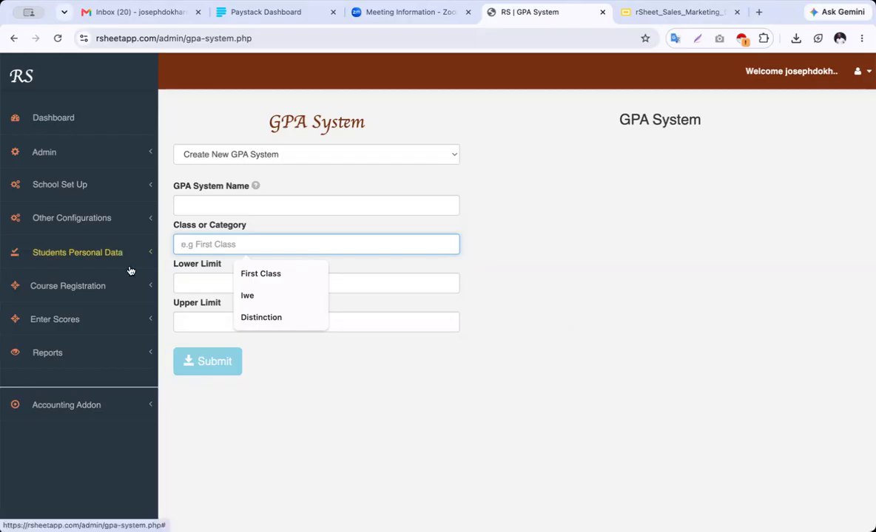
pyautogui.click(78, 224)
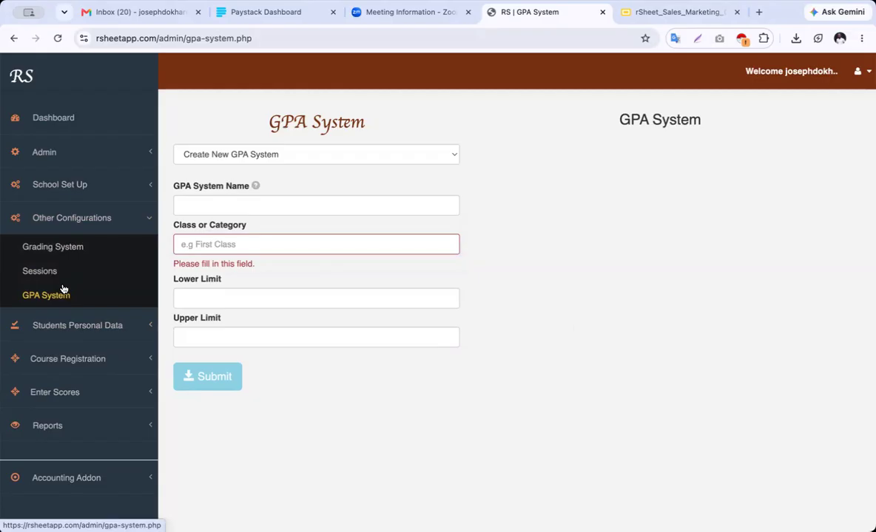
pyautogui.click(44, 273)
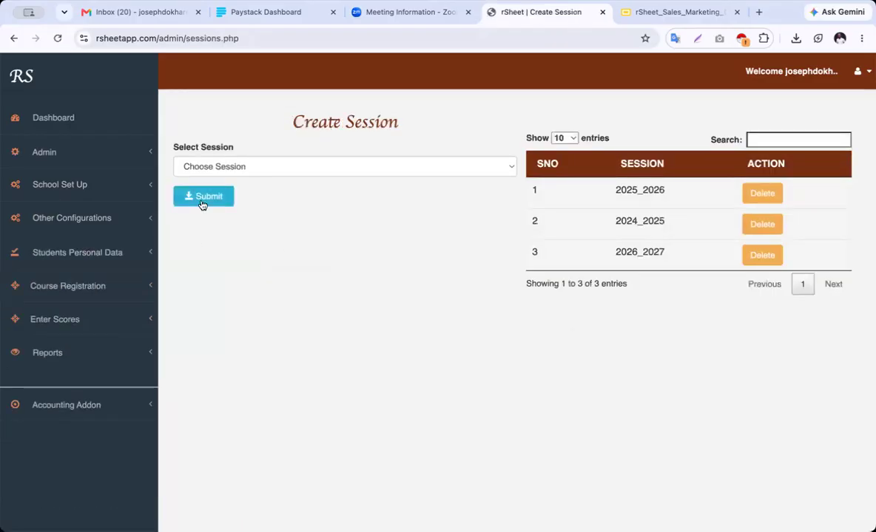
# Choose the 2026_2027 session, then bring up the Register Students form
pyautogui.click(401, 173)
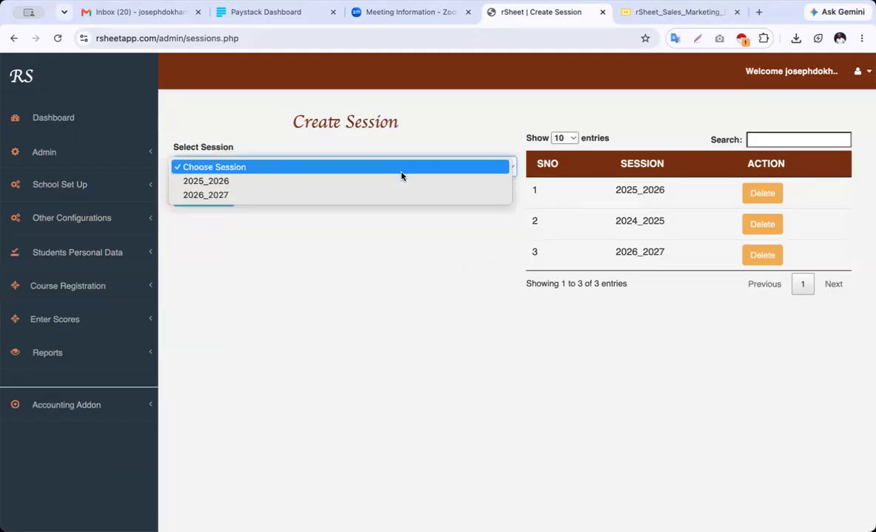
pyautogui.click(401, 195)
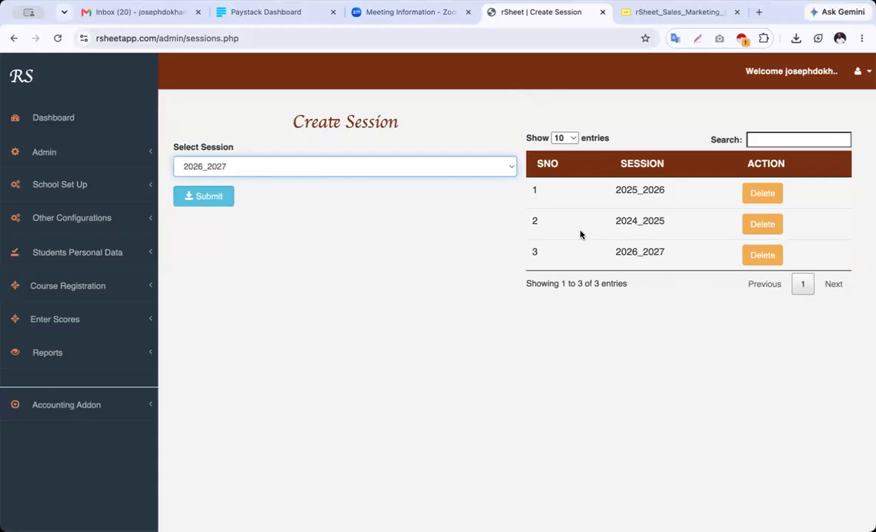
pyautogui.click(87, 254)
pyautogui.click(57, 280)
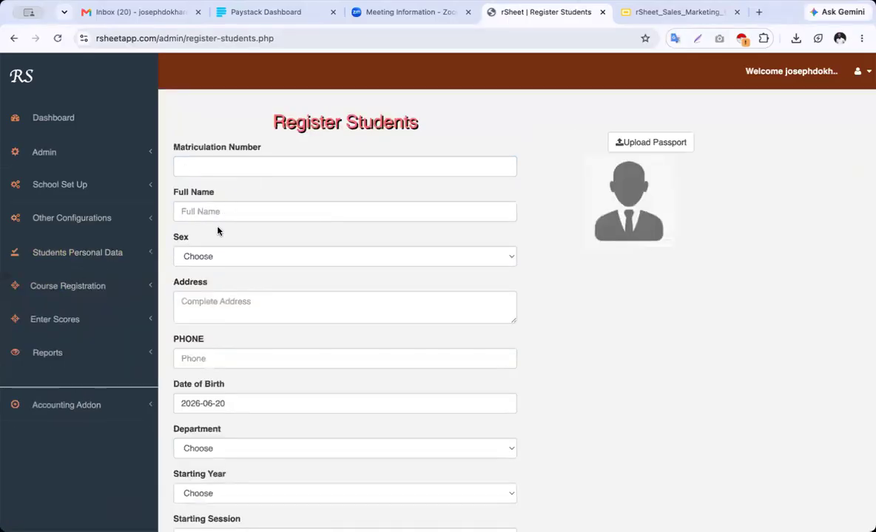
# Set starting year to Year 1, department to Pharmacy and starting session to 2024_2025
pyautogui.scroll(-3, 270, 345)
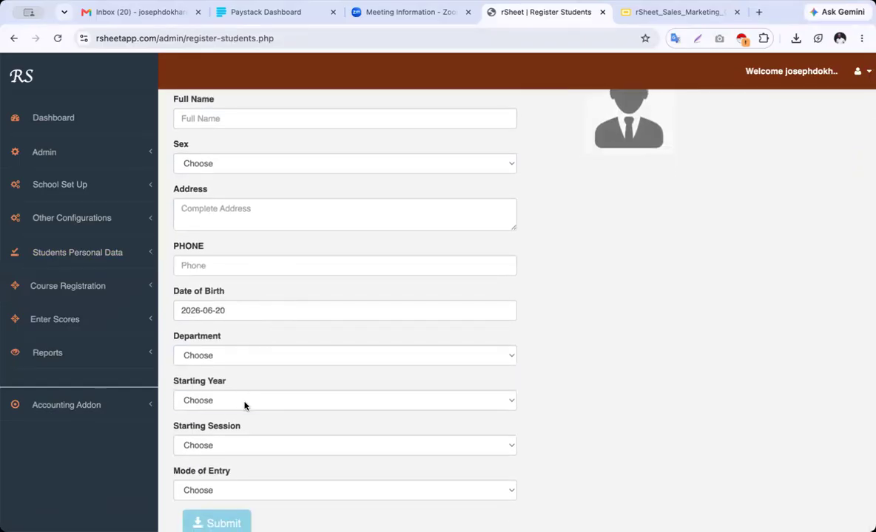
pyautogui.click(245, 403)
pyautogui.click(244, 417)
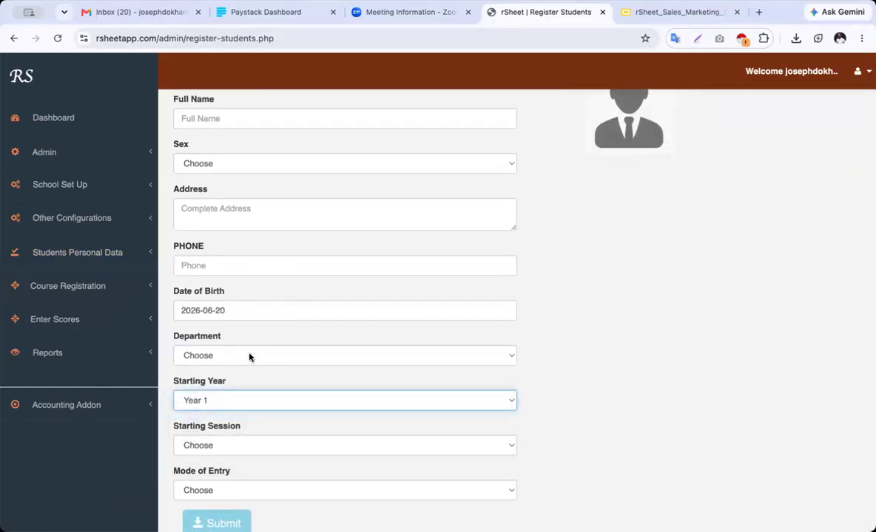
pyautogui.click(249, 355)
pyautogui.click(249, 412)
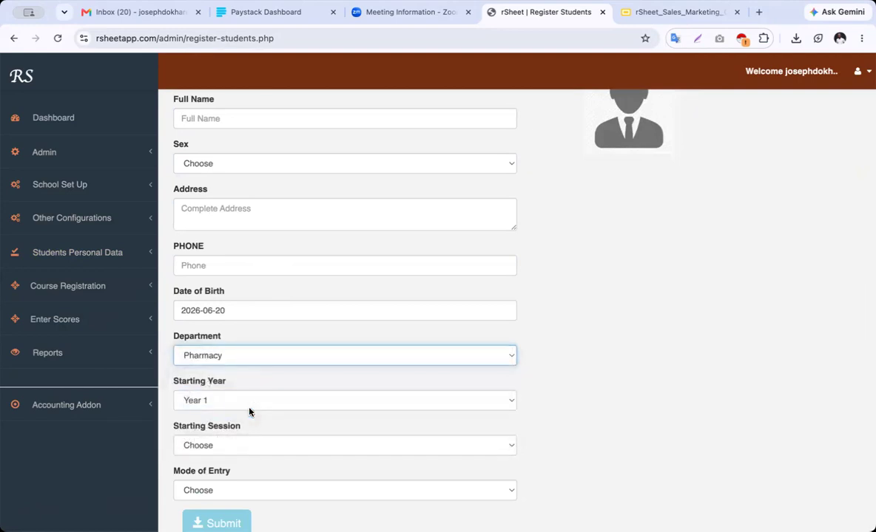
pyautogui.click(244, 446)
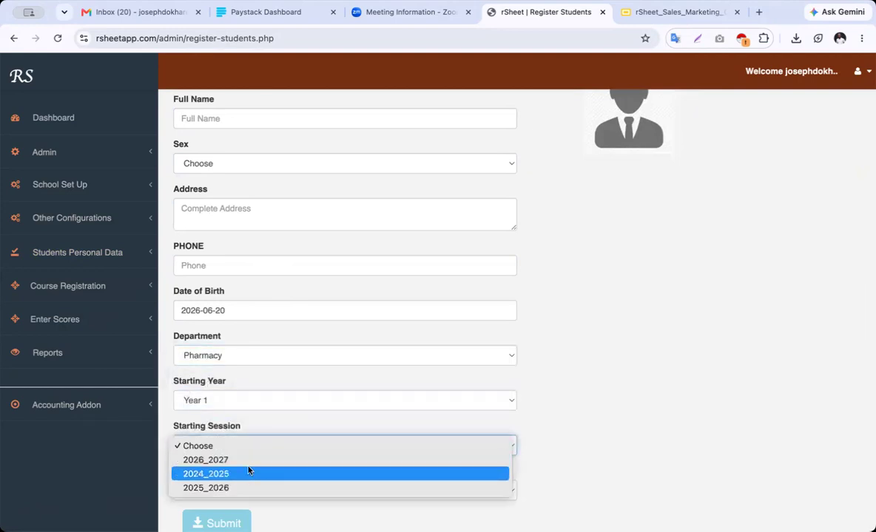
pyautogui.click(249, 474)
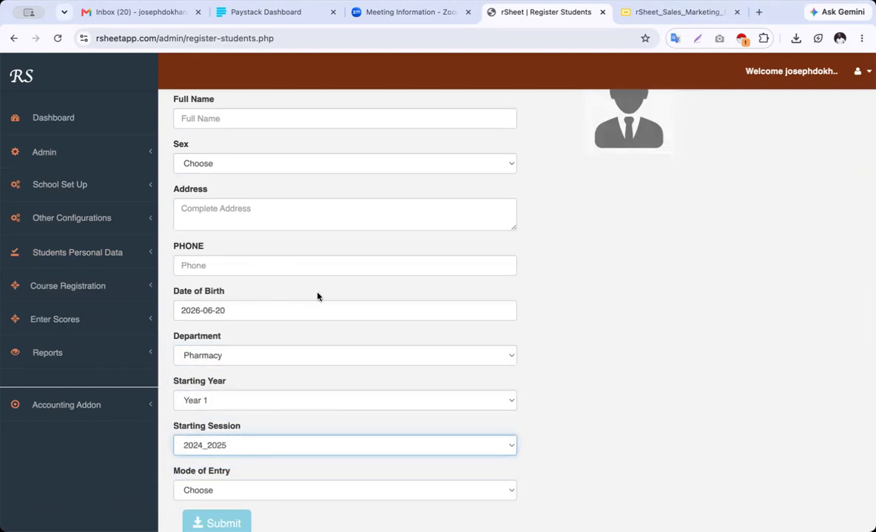
# Cancel the passport photo upload and go to the View Personal Data list
pyautogui.scroll(3, 348, 292)
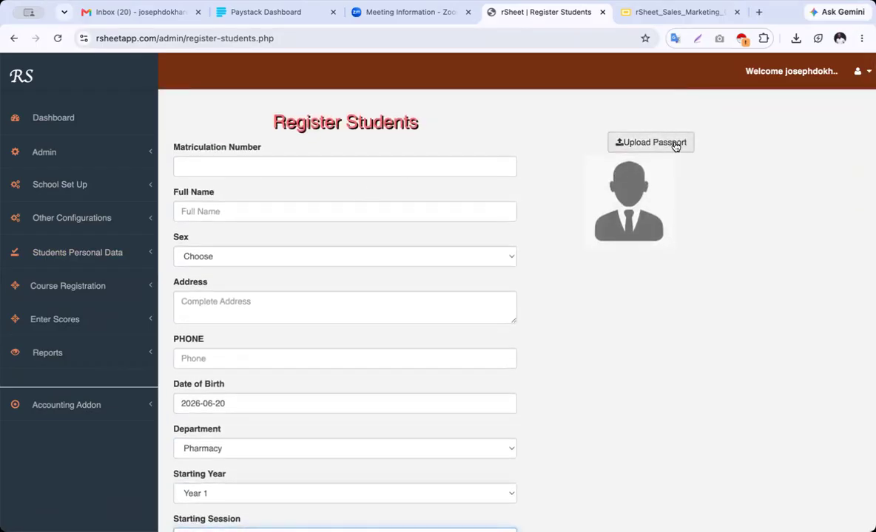
pyautogui.click(674, 144)
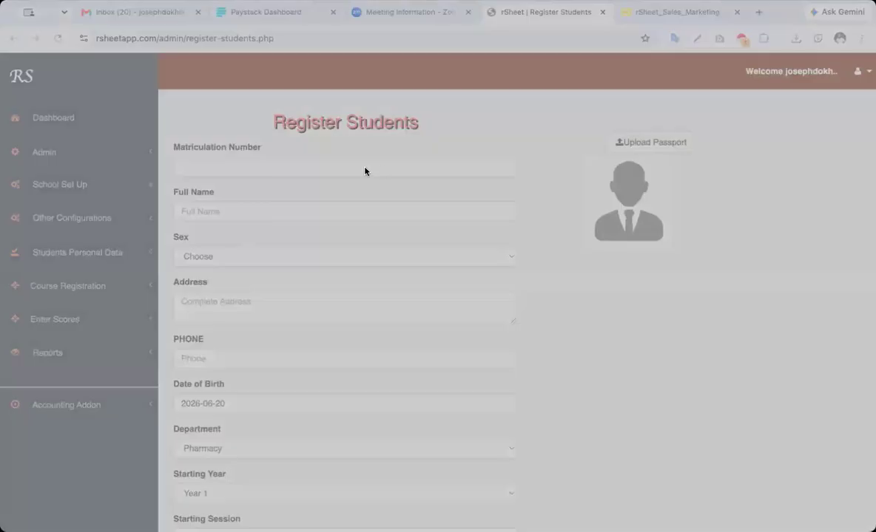
pyautogui.click(616, 411)
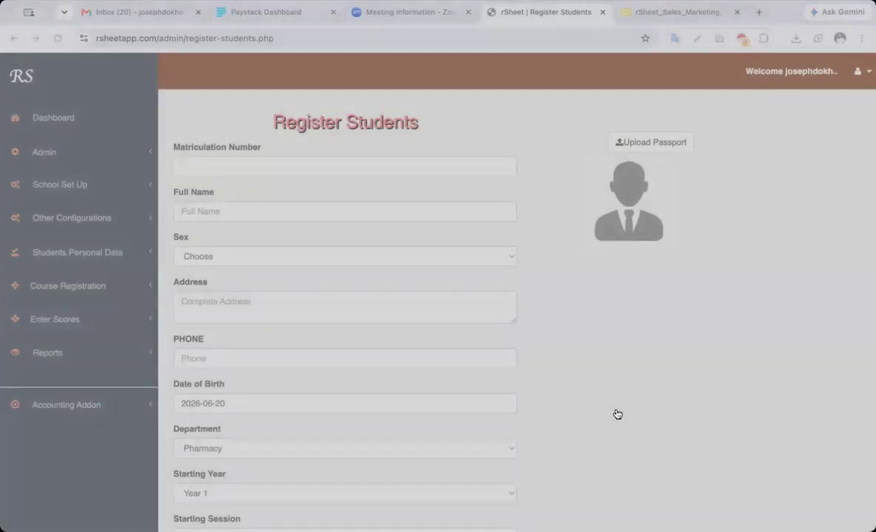
pyautogui.scroll(-5, 556, 292)
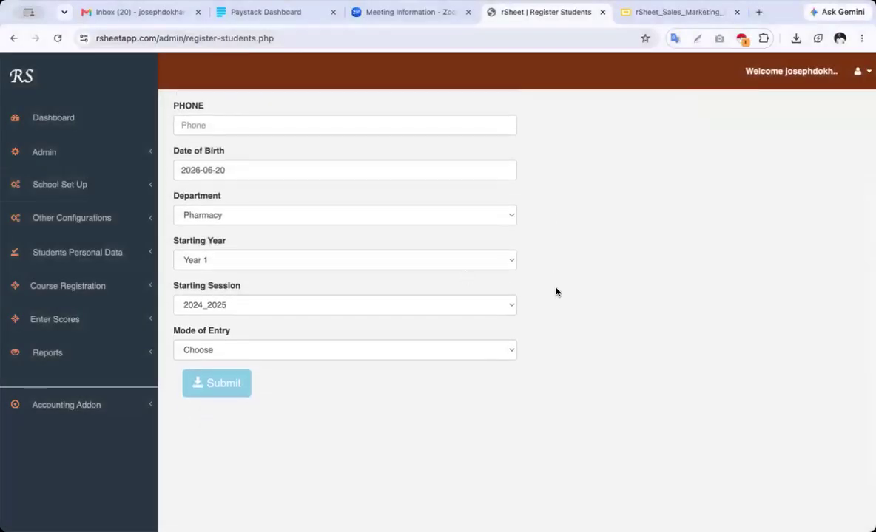
pyautogui.click(109, 256)
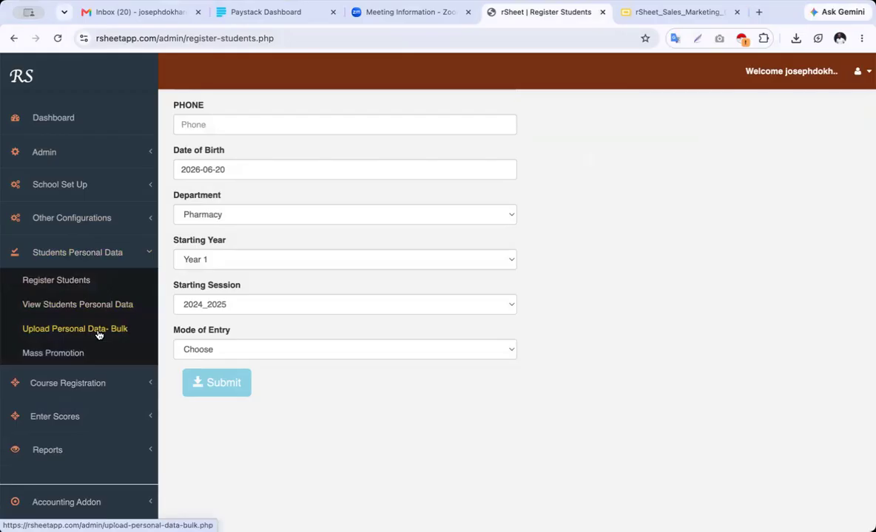
pyautogui.click(93, 309)
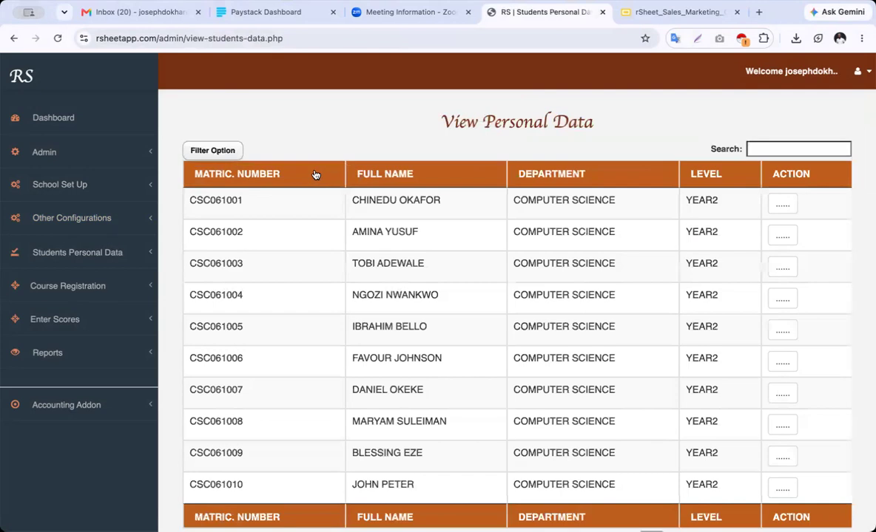
# Search the student records for 'phar'
pyautogui.click(777, 151)
pyautogui.write('ph')
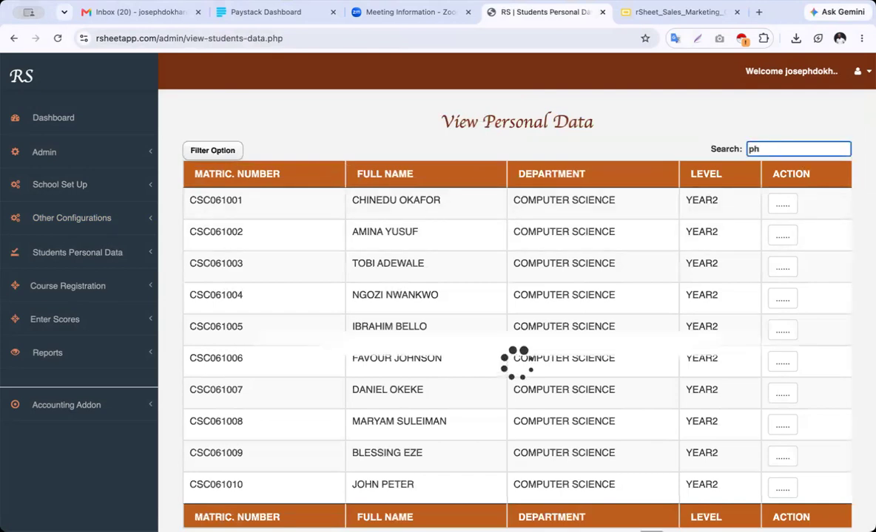
pyautogui.write('arc')
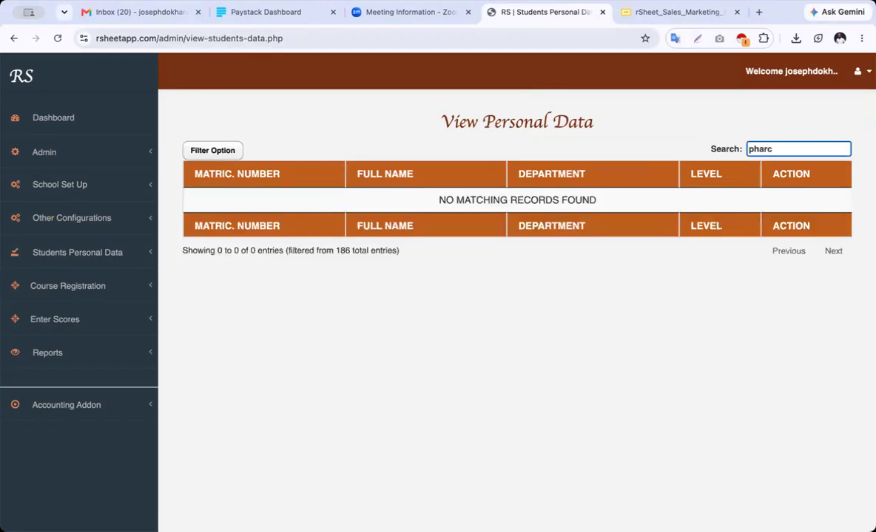
pyautogui.press('BackSpace')
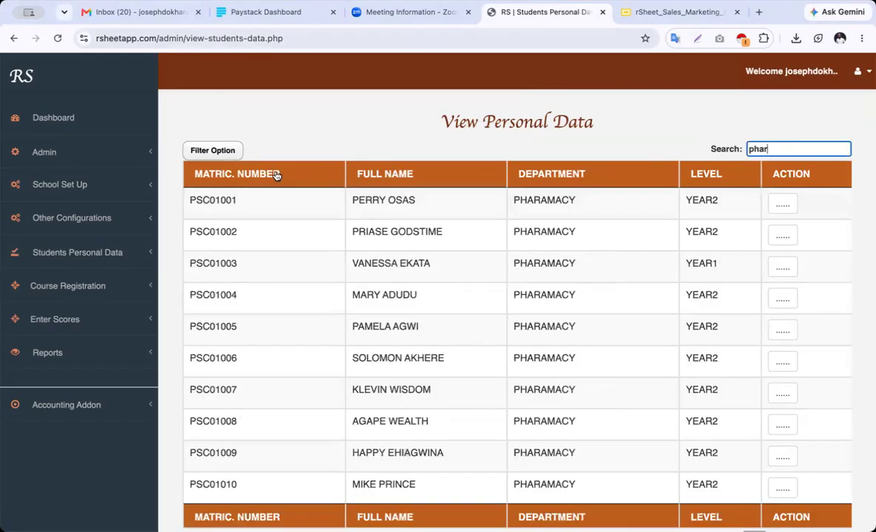
# Filter the list to Pharamacy Year 1 and view the first student's full details
pyautogui.click(197, 150)
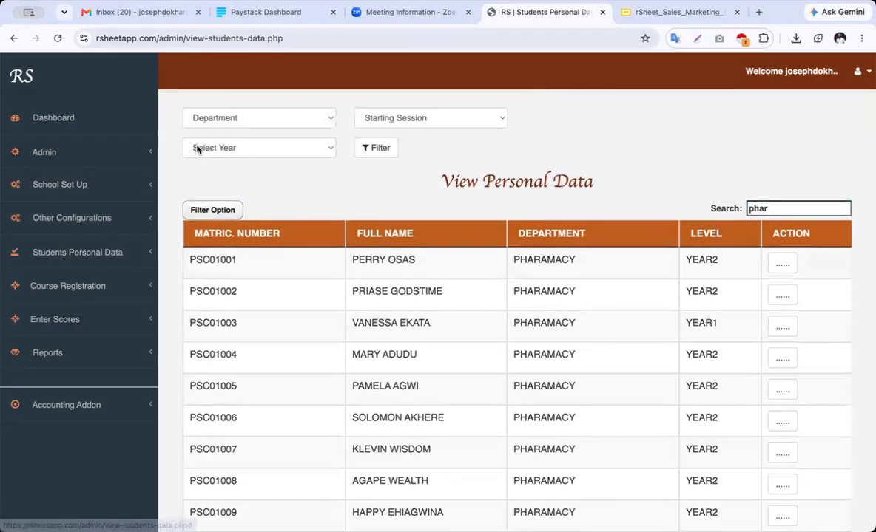
pyautogui.click(258, 125)
pyautogui.click(392, 127)
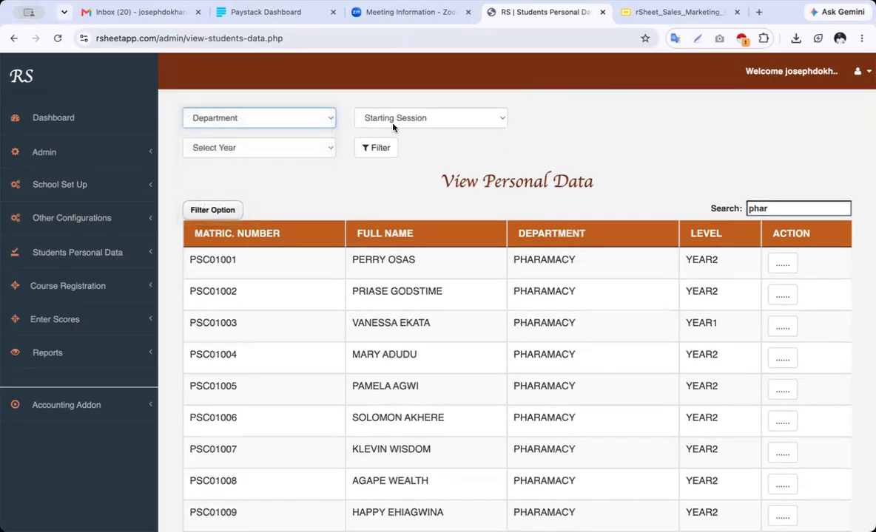
pyautogui.click(271, 150)
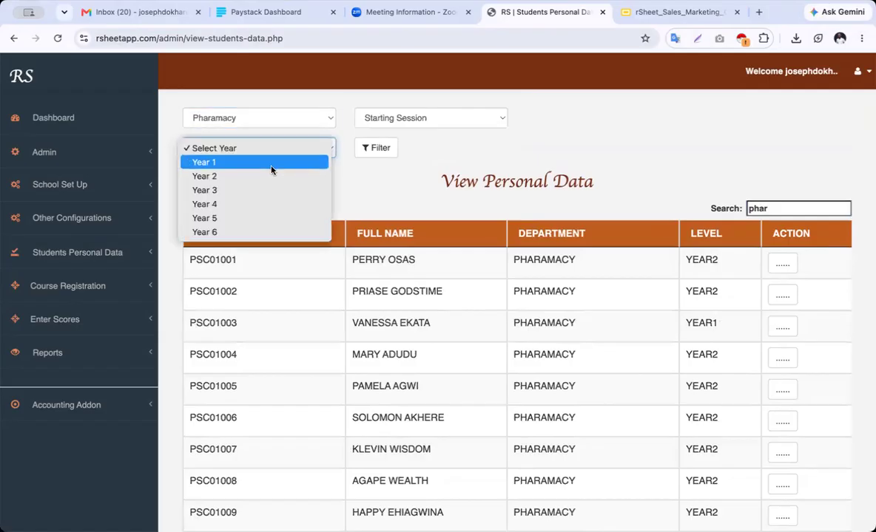
pyautogui.click(272, 162)
pyautogui.click(374, 148)
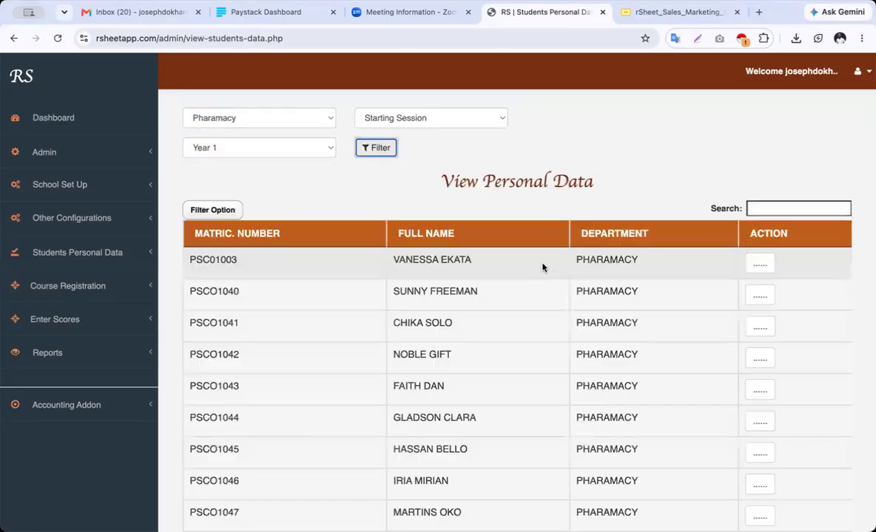
pyautogui.click(758, 267)
pyautogui.click(778, 293)
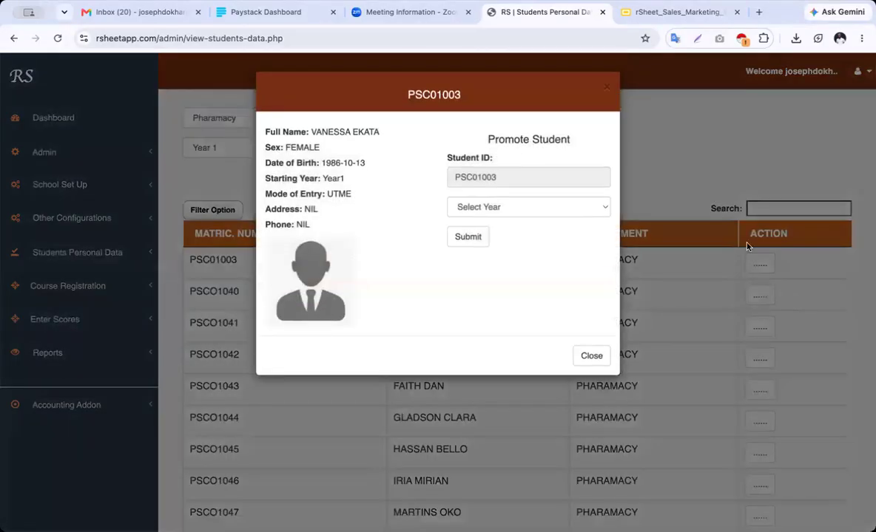
# Close the student details modal and expand Students Personal Data in the sidebar
pyautogui.click(594, 356)
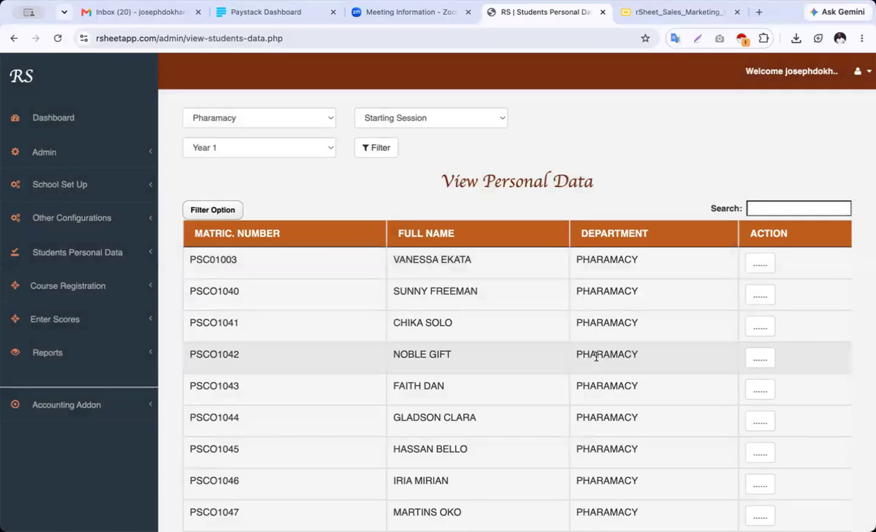
pyautogui.click(94, 255)
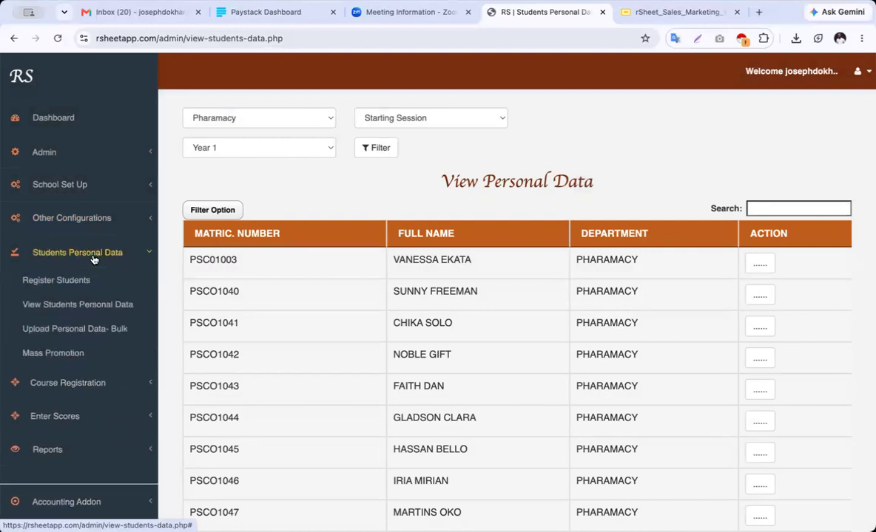
# On Promote Students, choose the Pharamacy department and session 2024_2025
pyautogui.click(71, 355)
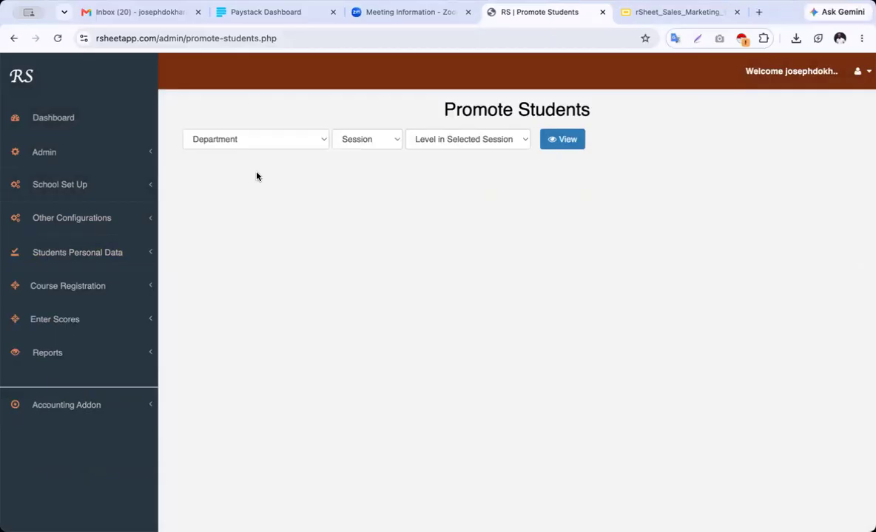
pyautogui.click(292, 147)
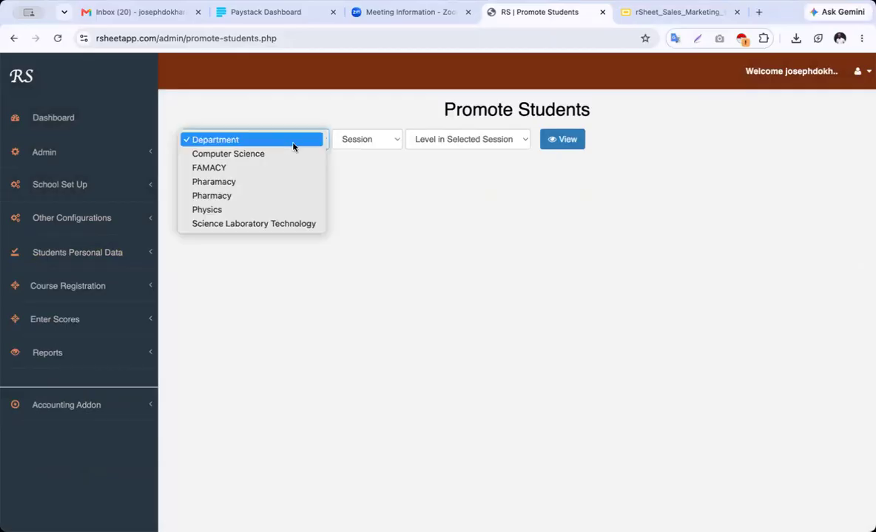
pyautogui.click(289, 185)
pyautogui.click(381, 144)
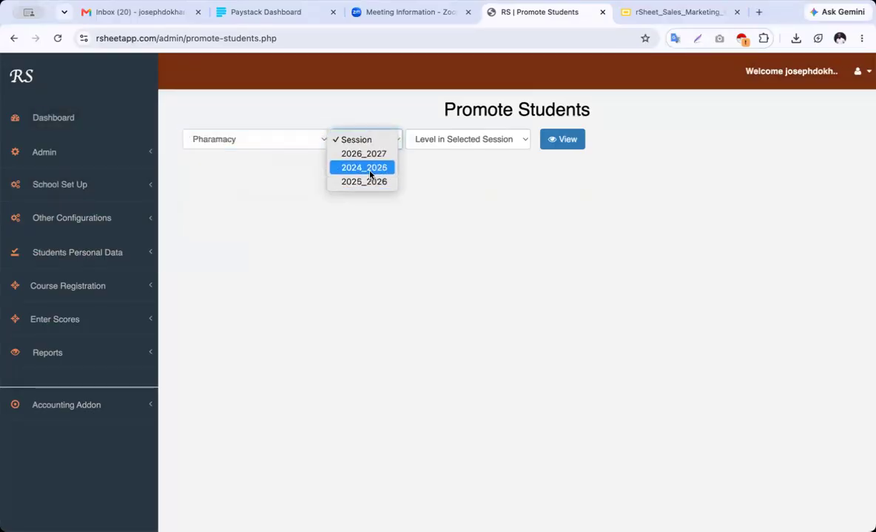
pyautogui.click(370, 170)
# Change the session to 2025_2026, pick level Year1 and view the students' results
pyautogui.click(483, 147)
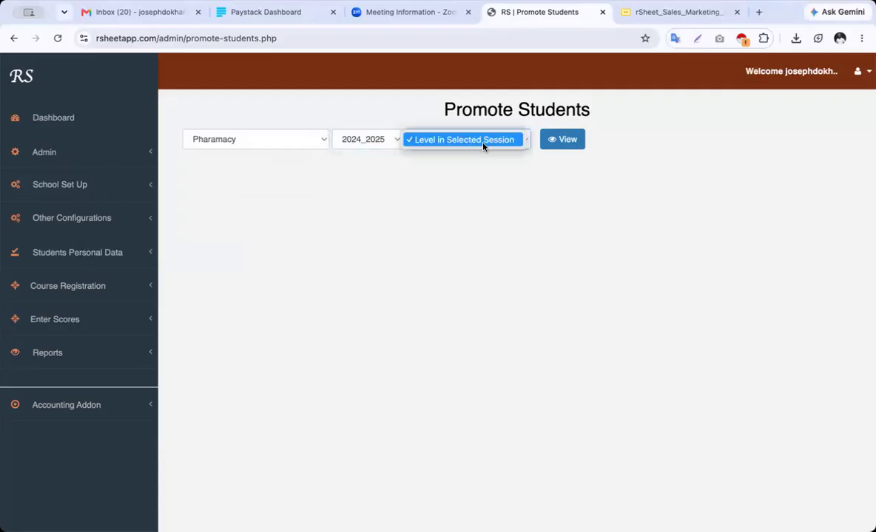
pyautogui.click(388, 180)
pyautogui.click(458, 142)
pyautogui.click(372, 140)
pyautogui.click(372, 139)
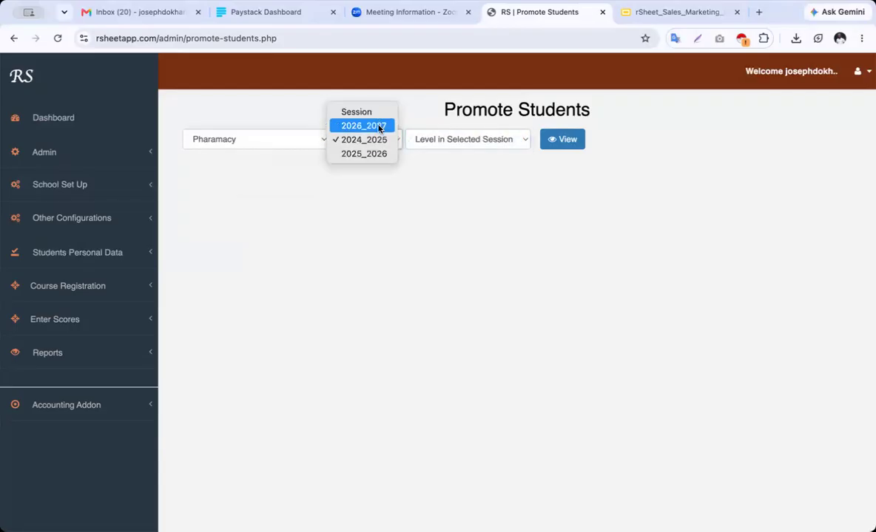
pyautogui.click(470, 144)
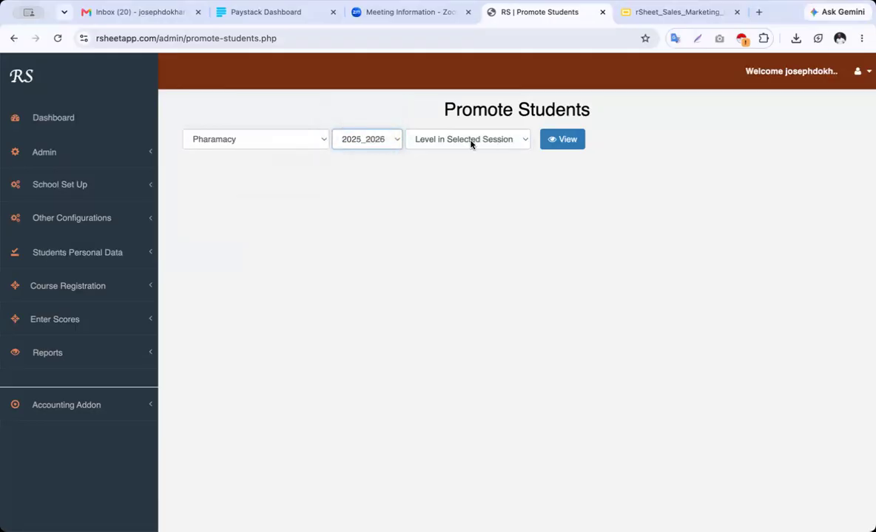
pyautogui.click(494, 145)
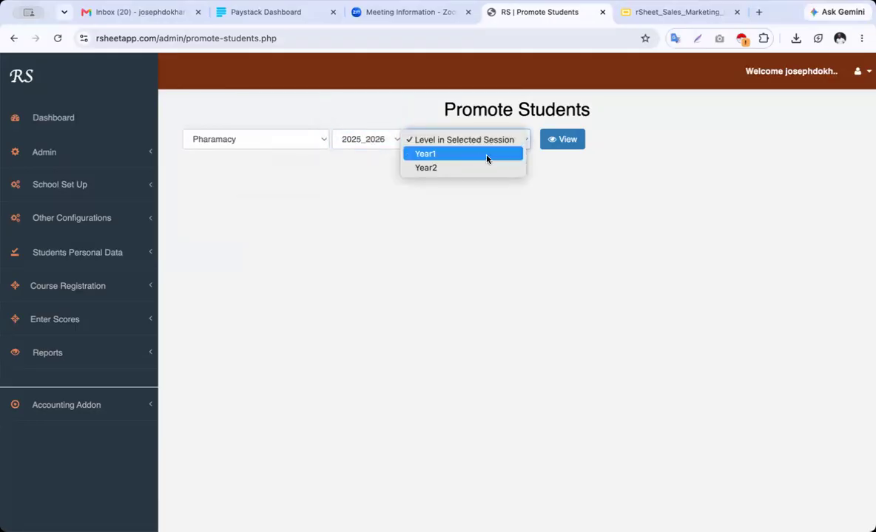
pyautogui.click(481, 159)
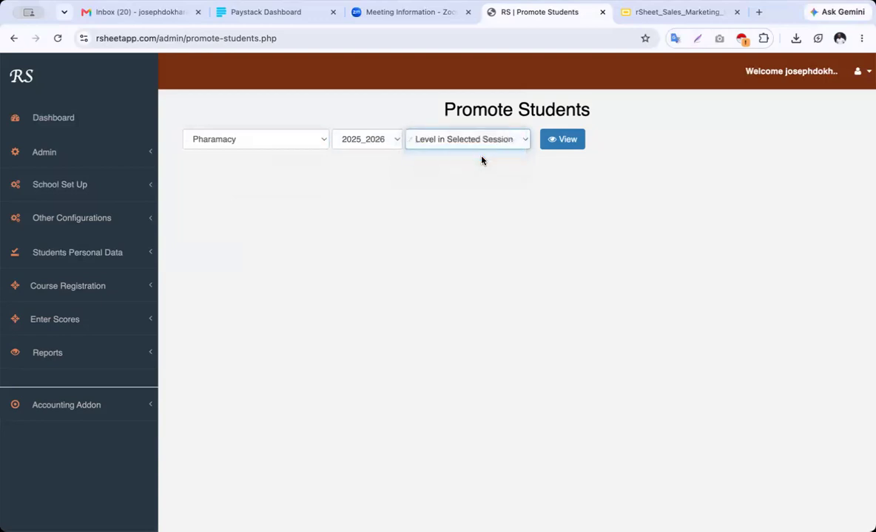
pyautogui.click(559, 145)
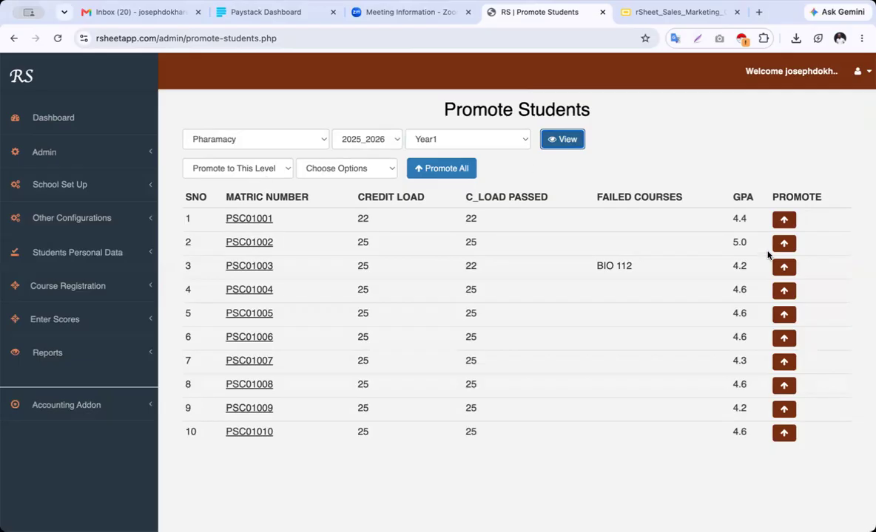
# Dismiss the missing-level error, then target Year 2 with the Migrate All option
pyautogui.click(786, 221)
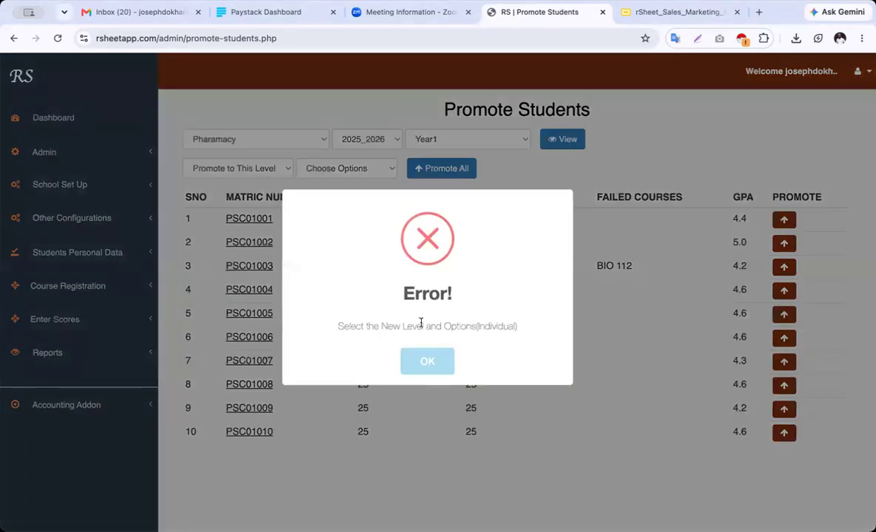
pyautogui.click(425, 362)
pyautogui.click(256, 169)
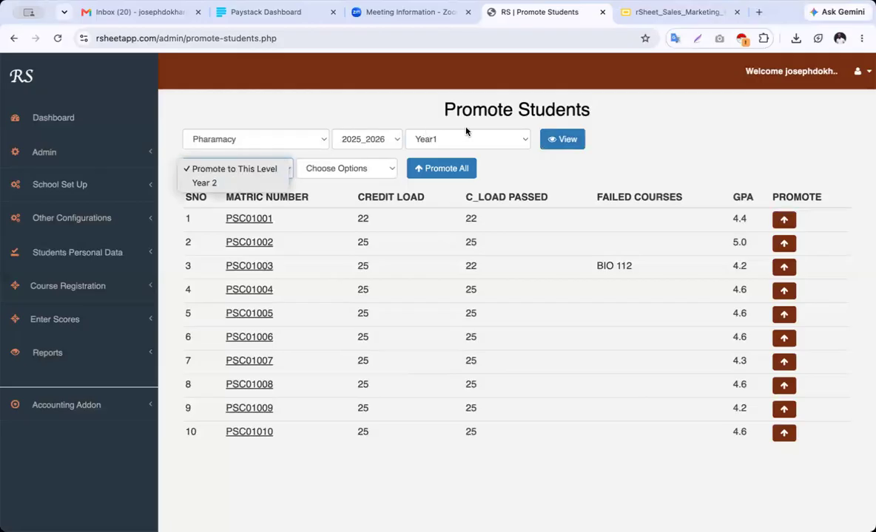
pyautogui.click(226, 182)
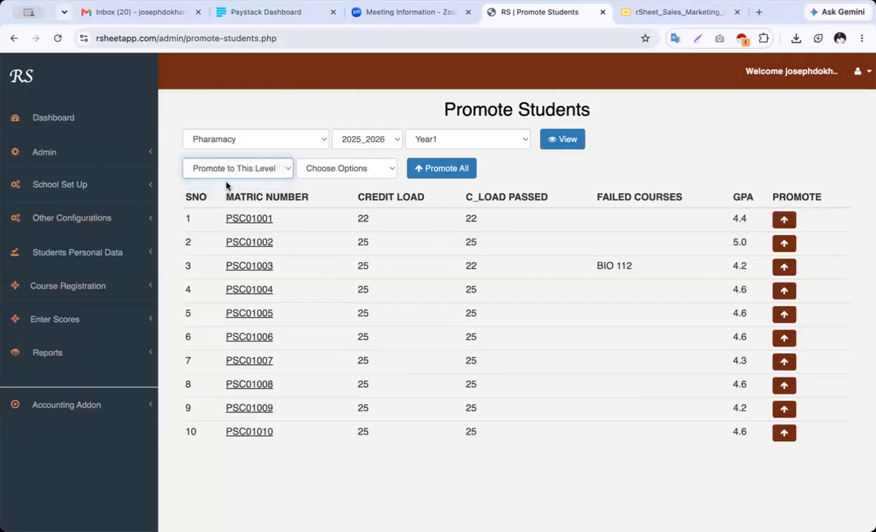
pyautogui.click(324, 169)
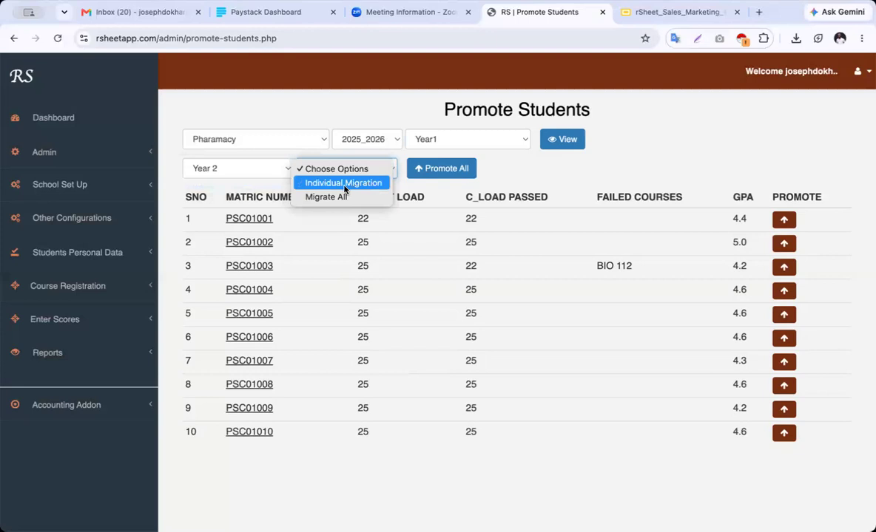
pyautogui.click(342, 197)
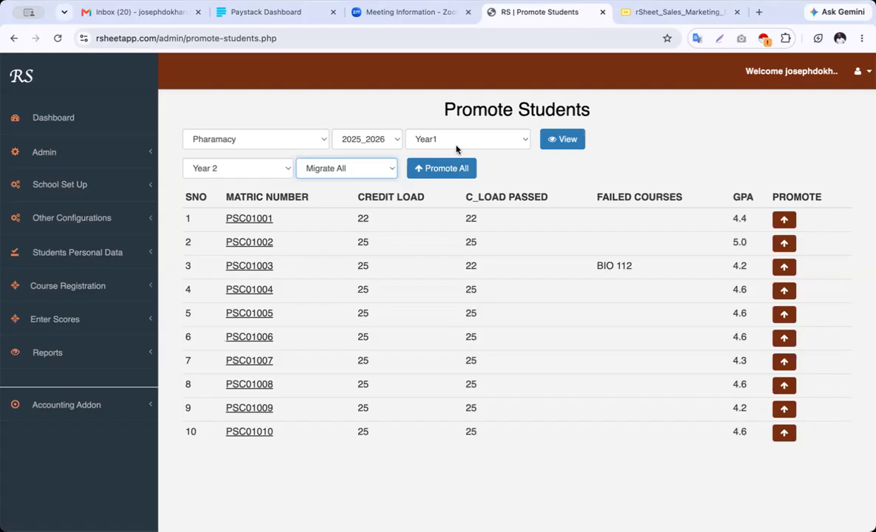
# Toggle Students Personal Data, then go to Register Courses under Course Registration
pyautogui.click(105, 250)
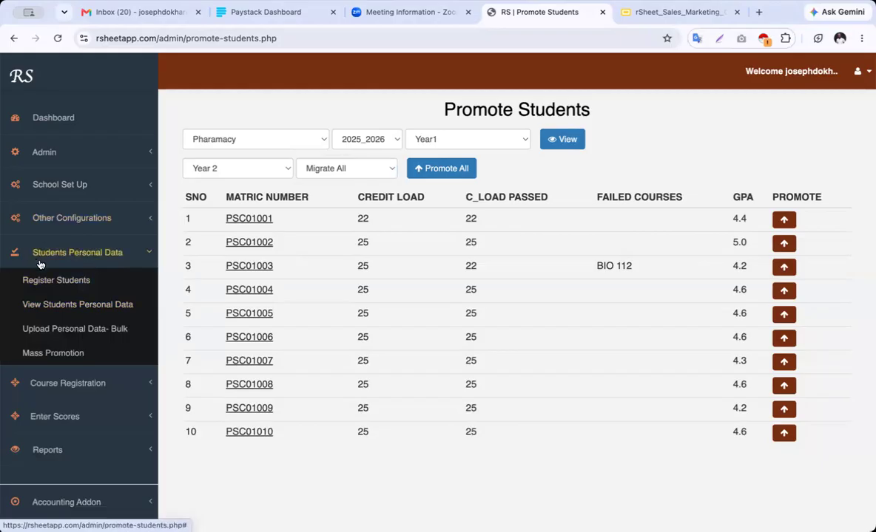
pyautogui.click(102, 254)
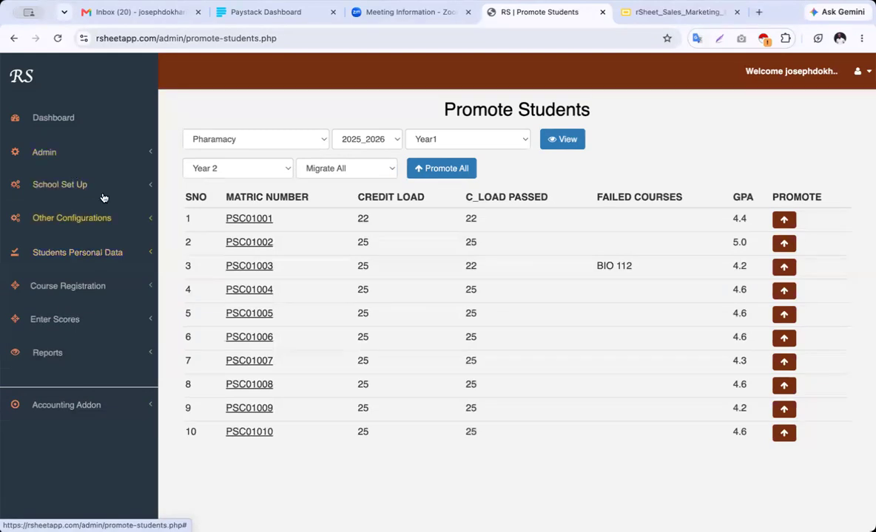
pyautogui.click(103, 254)
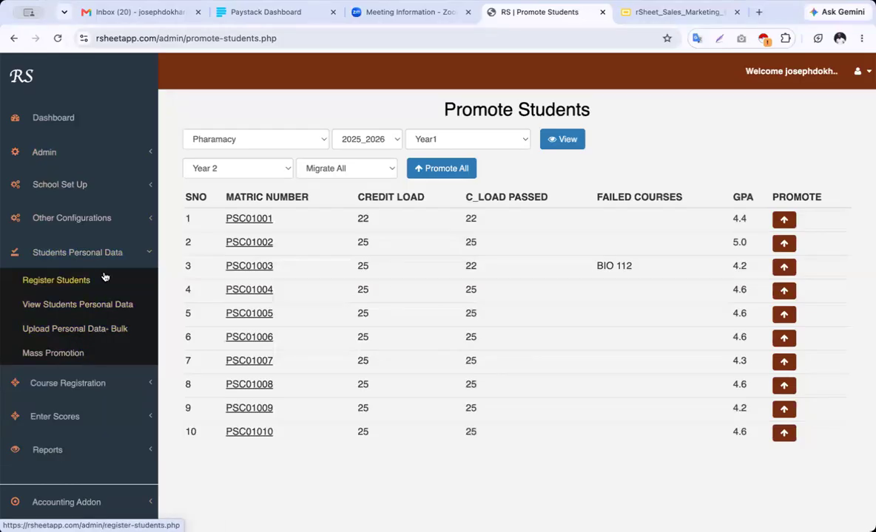
pyautogui.click(104, 255)
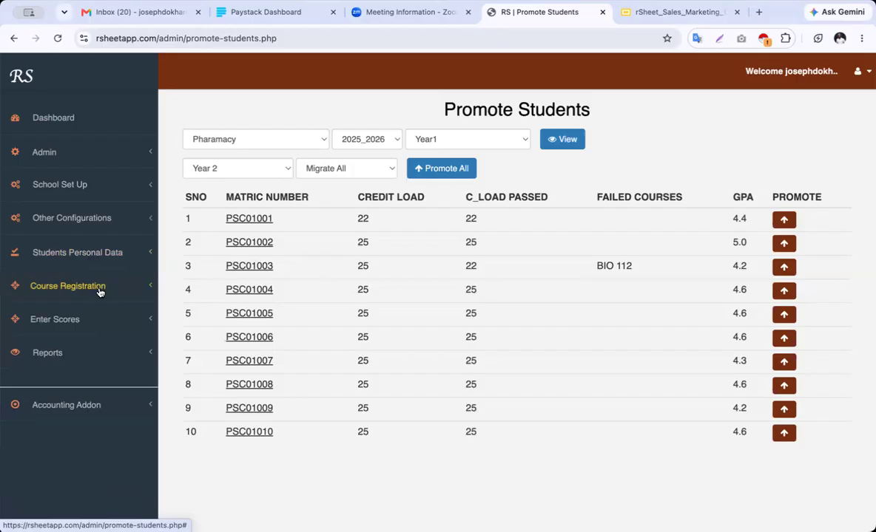
pyautogui.click(99, 292)
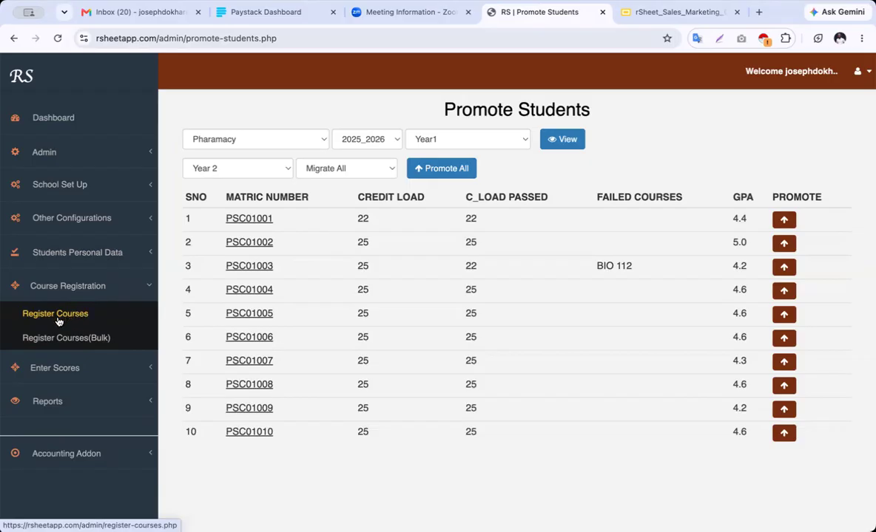
pyautogui.click(61, 316)
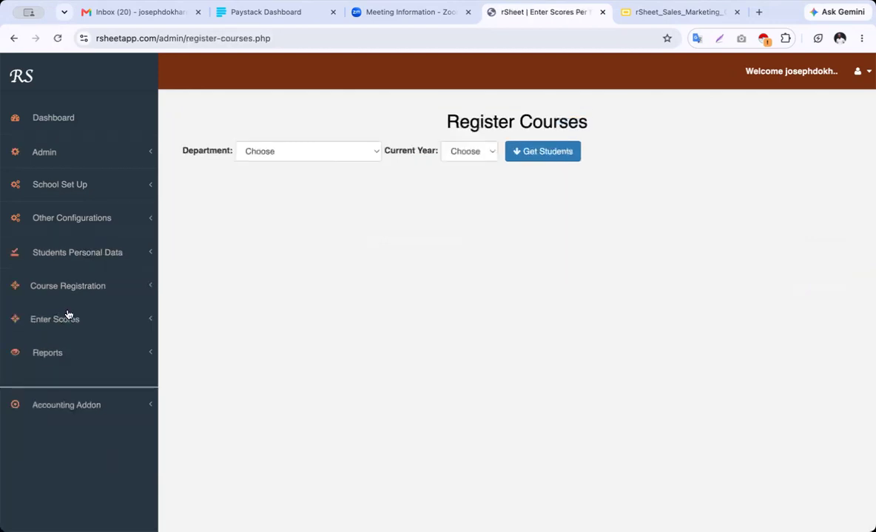
# Load the Year 1 Physics students on the Register Courses page
pyautogui.click(320, 158)
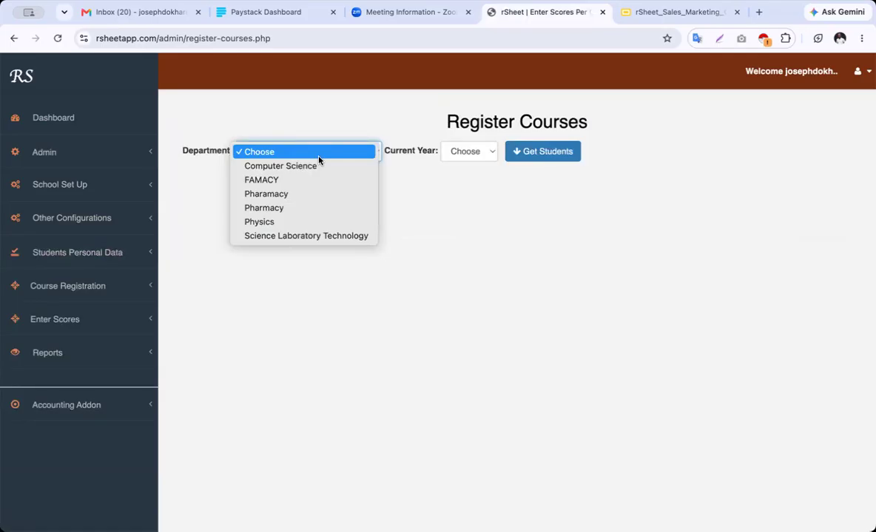
pyautogui.click(311, 221)
pyautogui.click(473, 152)
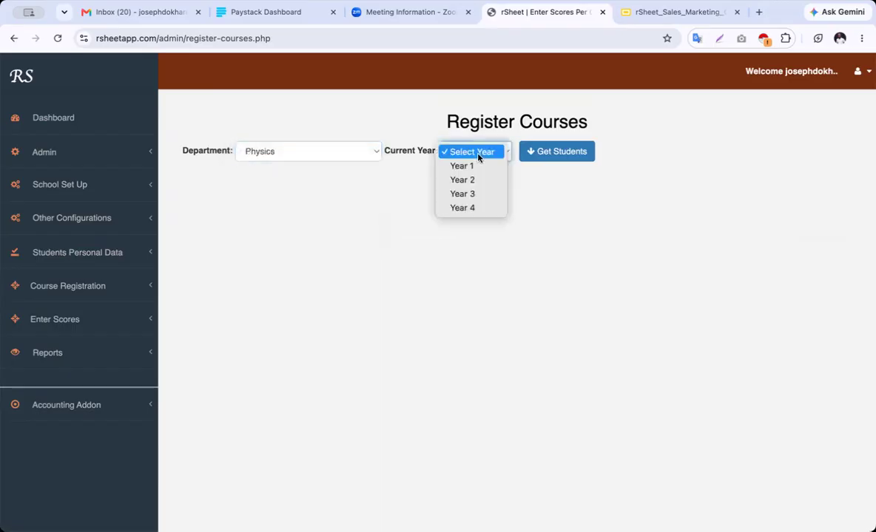
pyautogui.click(459, 165)
pyautogui.click(566, 152)
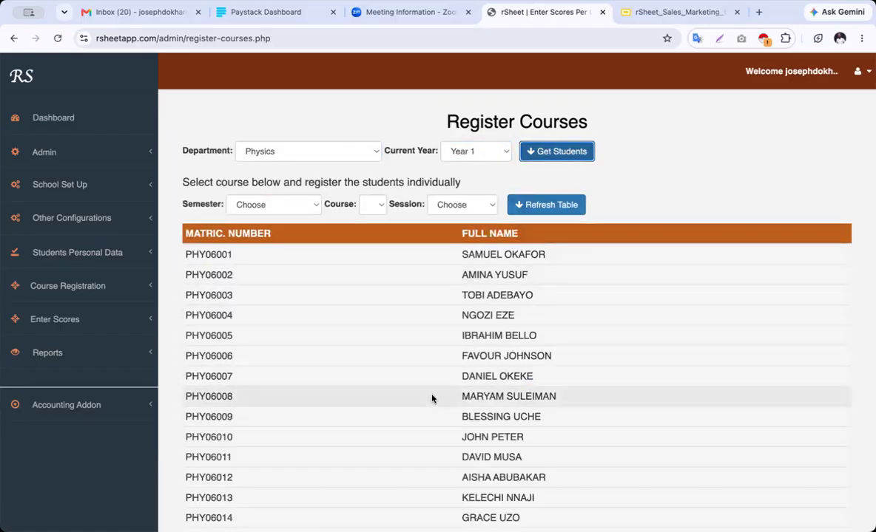
pyautogui.scroll(-4, 432, 399)
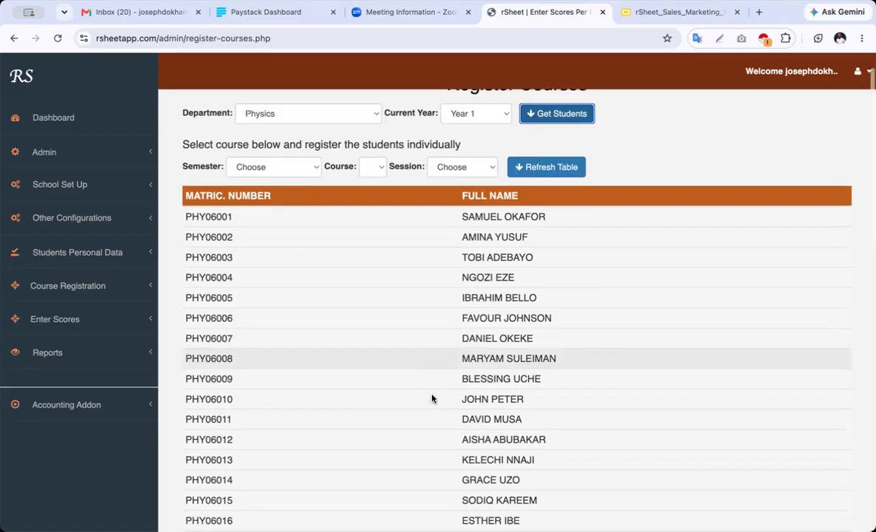
pyautogui.scroll(4, 432, 399)
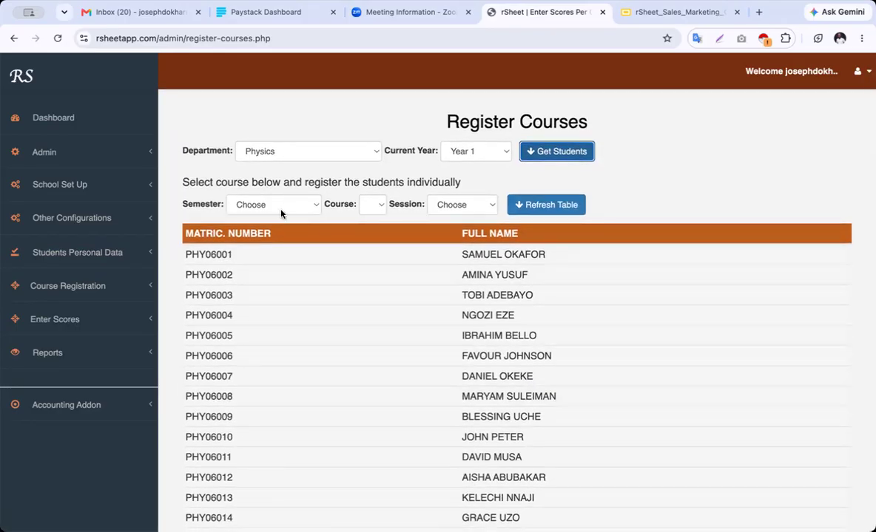
# Check the First and Second Semester course lists for Year 1 Physics without choosing a course
pyautogui.click(284, 209)
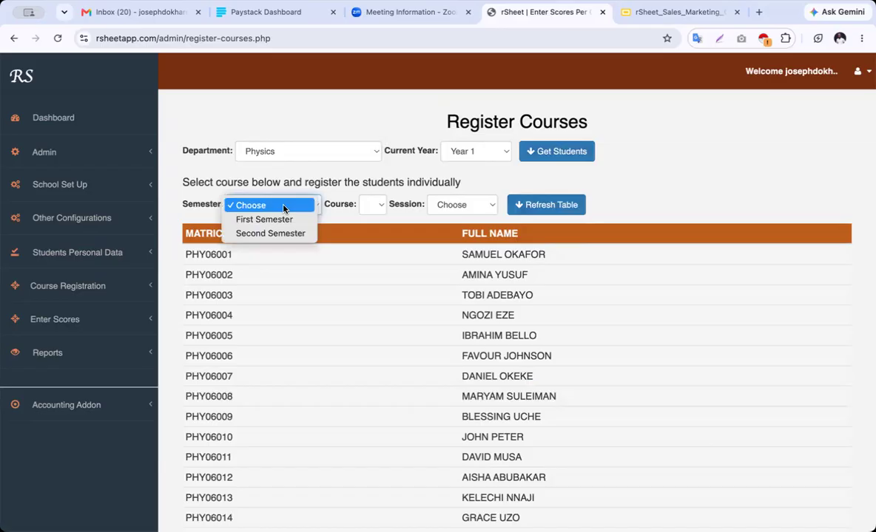
pyautogui.click(275, 220)
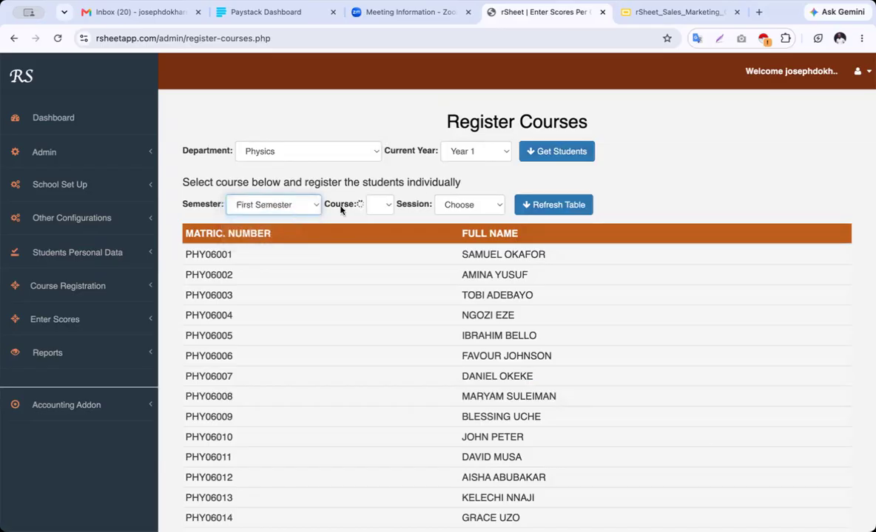
pyautogui.click(387, 206)
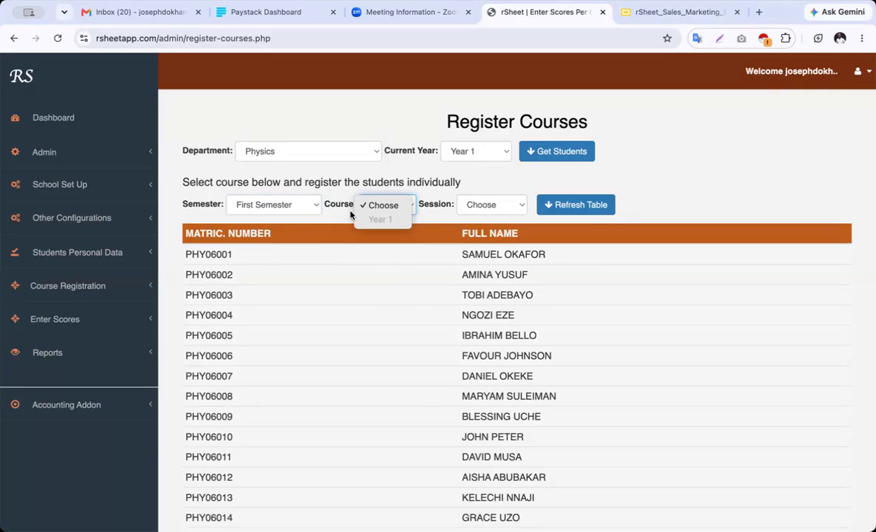
pyautogui.click(350, 177)
pyautogui.click(286, 205)
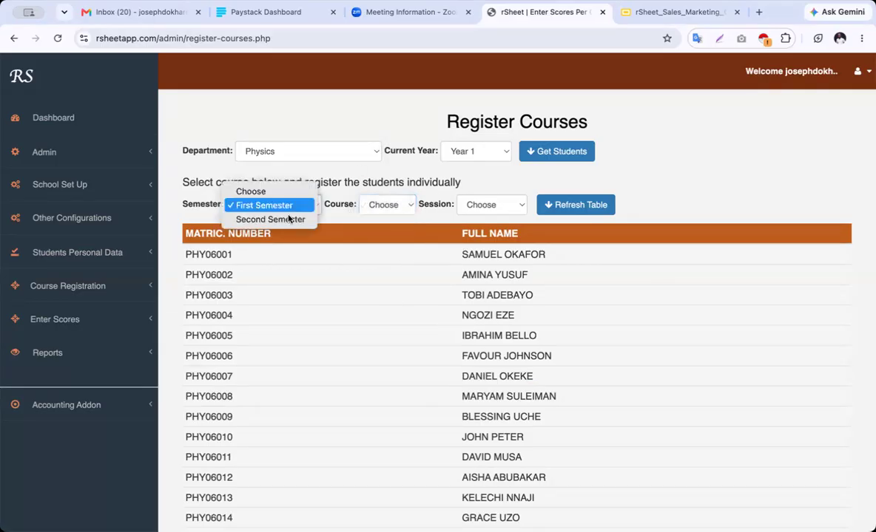
pyautogui.click(289, 219)
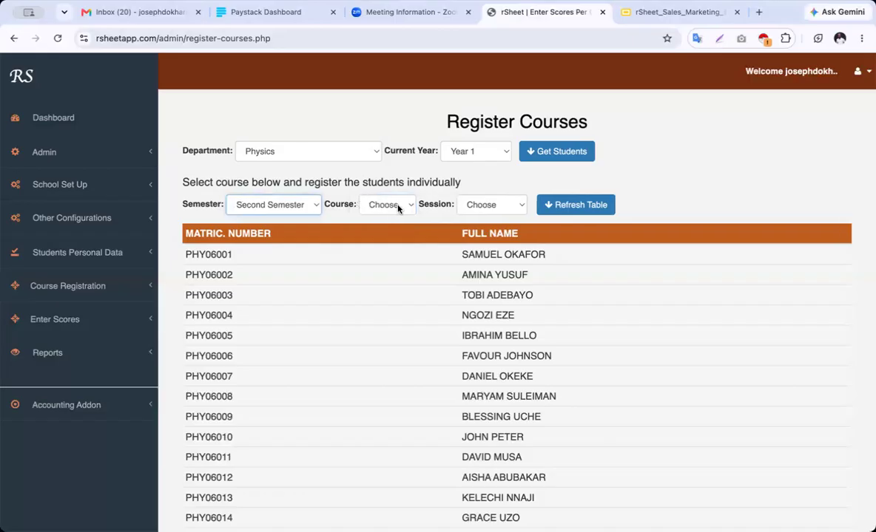
pyautogui.click(396, 207)
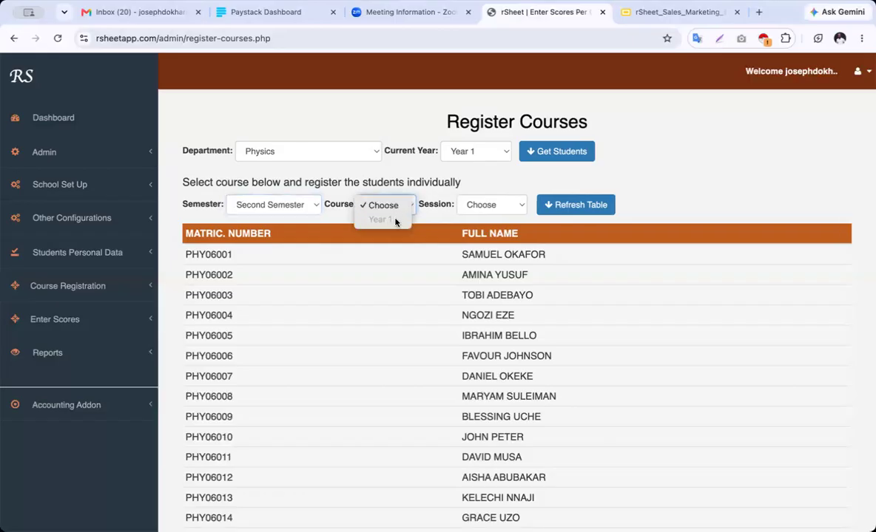
pyautogui.click(462, 181)
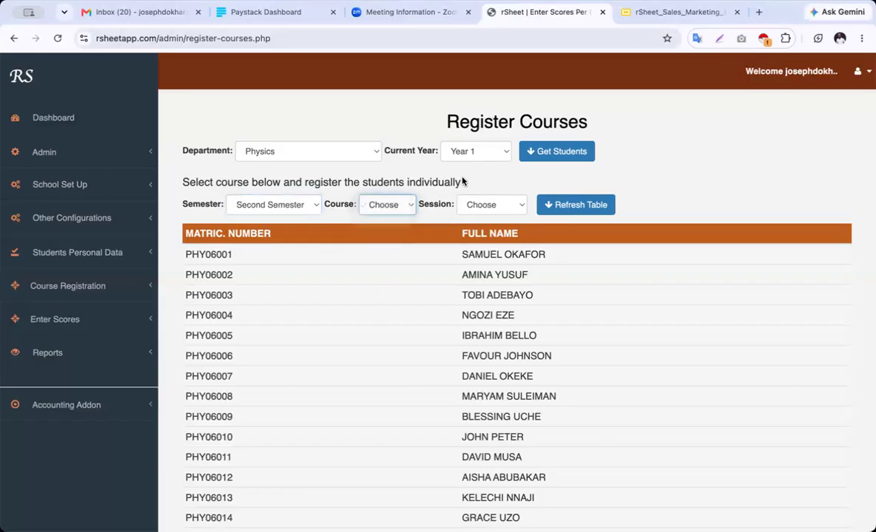
# Switch to Year 2, First Semester, and fetch the Year 2 Physics students
pyautogui.click(473, 154)
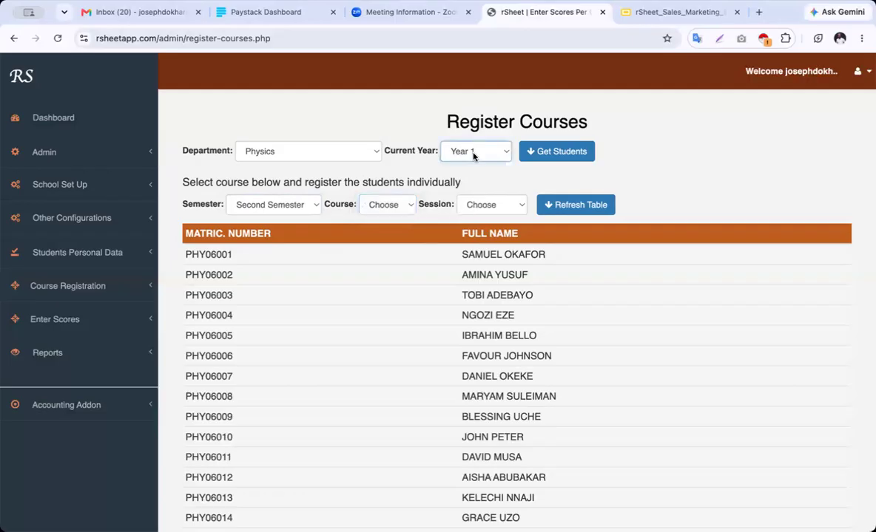
pyautogui.click(470, 164)
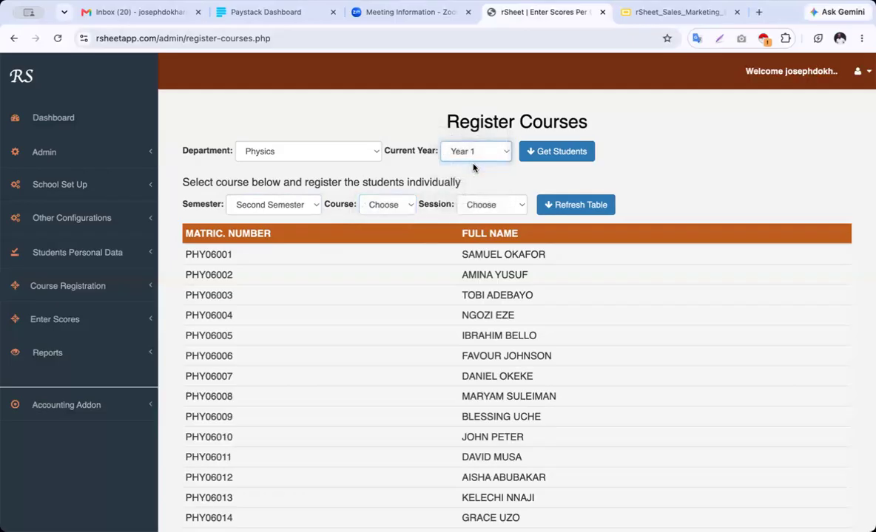
pyautogui.click(272, 205)
pyautogui.click(281, 218)
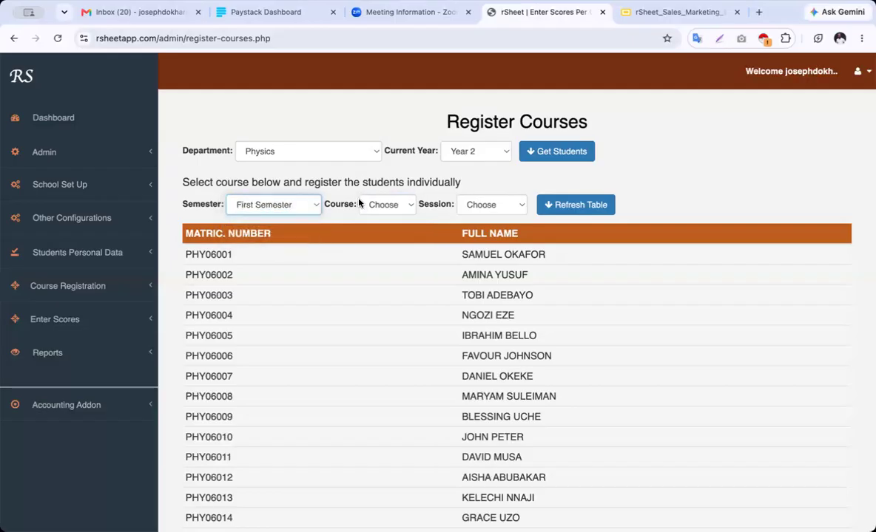
pyautogui.click(382, 207)
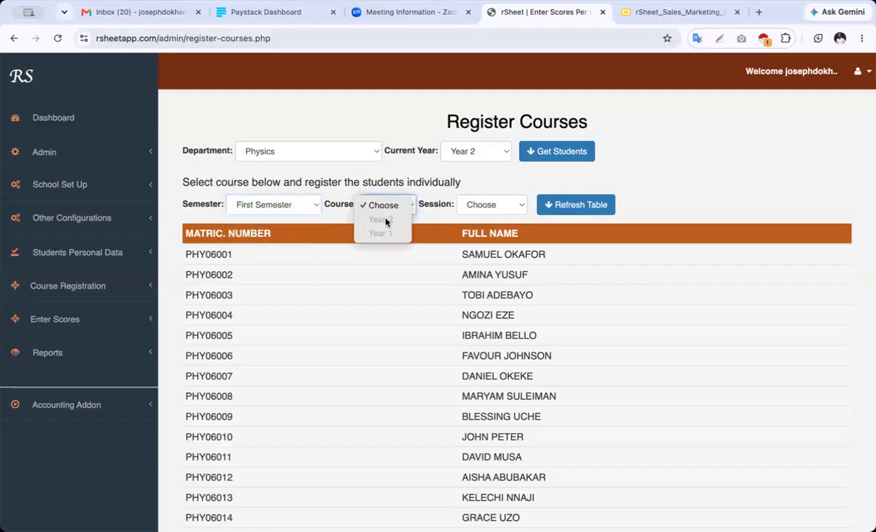
pyautogui.click(382, 170)
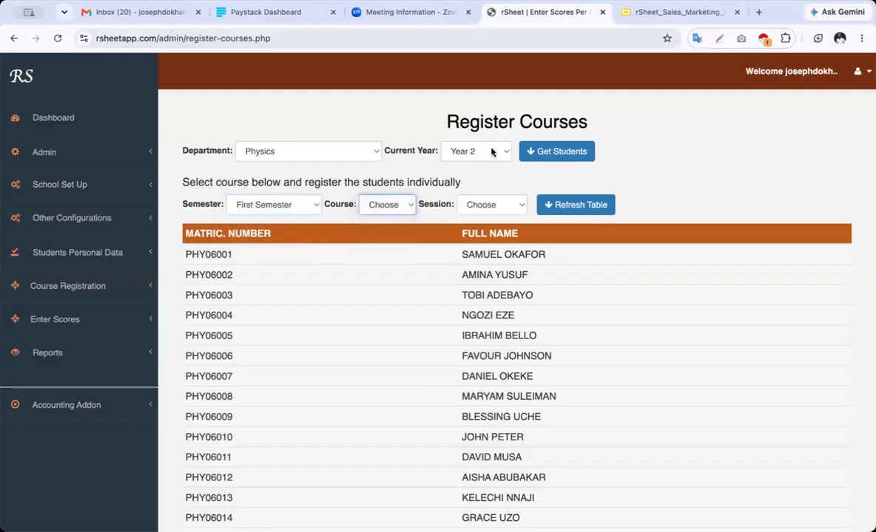
pyautogui.click(568, 151)
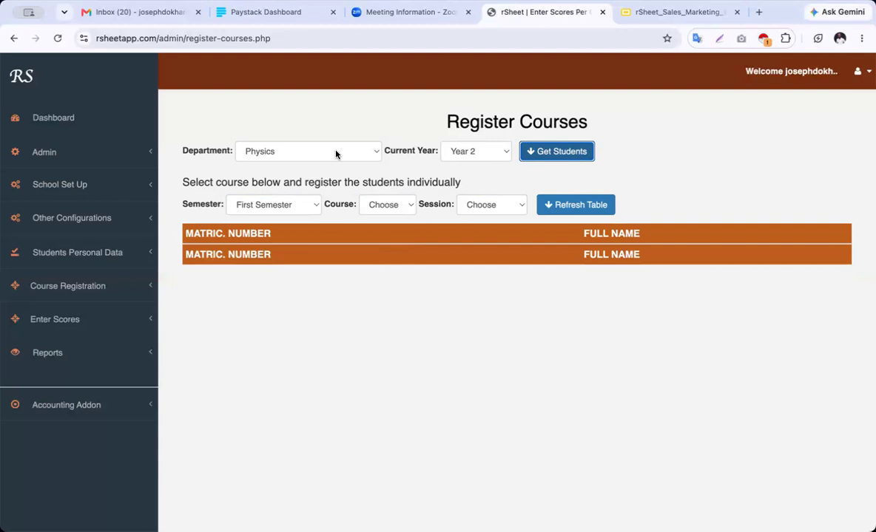
# Set the department to Computer Science and load its Year 2 students
pyautogui.click(311, 151)
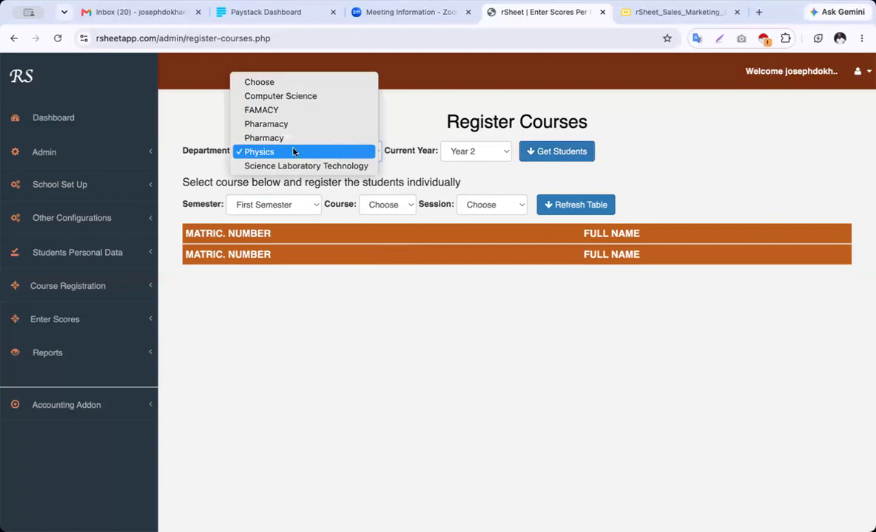
pyautogui.click(314, 96)
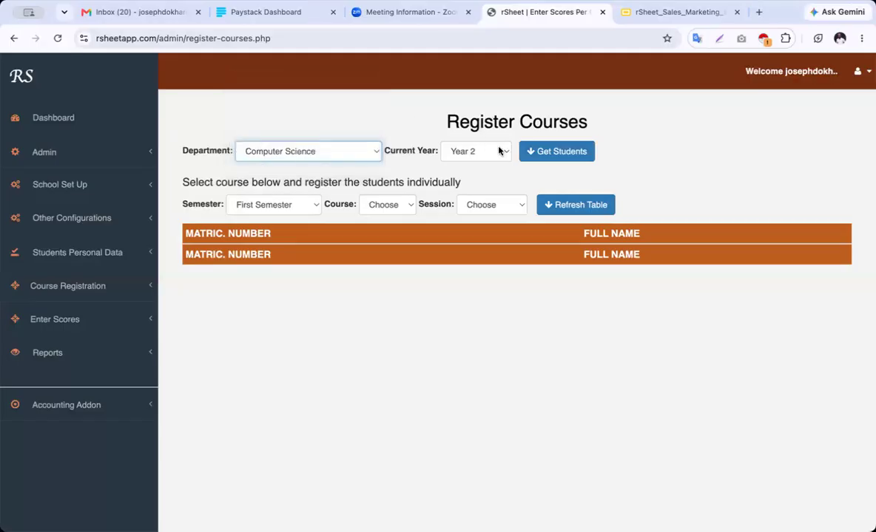
pyautogui.click(493, 151)
pyautogui.click(490, 166)
pyautogui.click(551, 152)
pyautogui.click(475, 152)
pyautogui.click(481, 164)
pyautogui.click(552, 152)
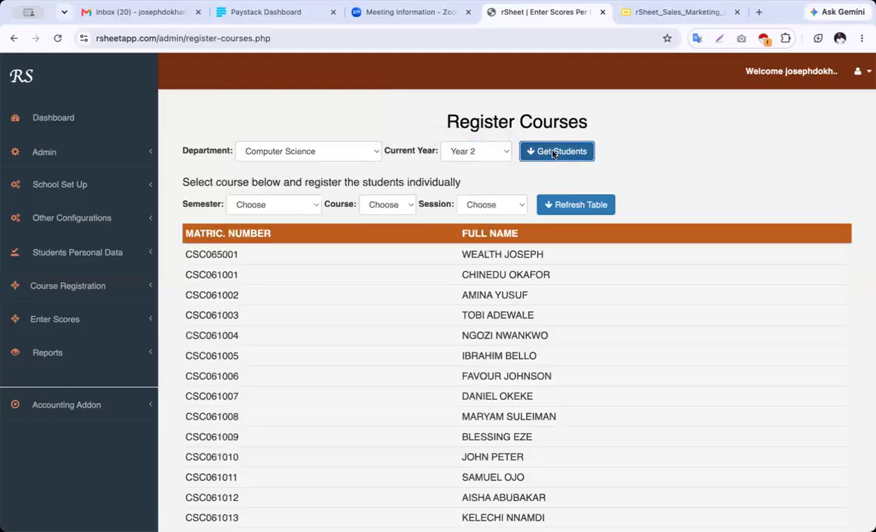
# Choose First Semester, course CSC201 and session 2026_2027, and refresh the table
pyautogui.click(252, 204)
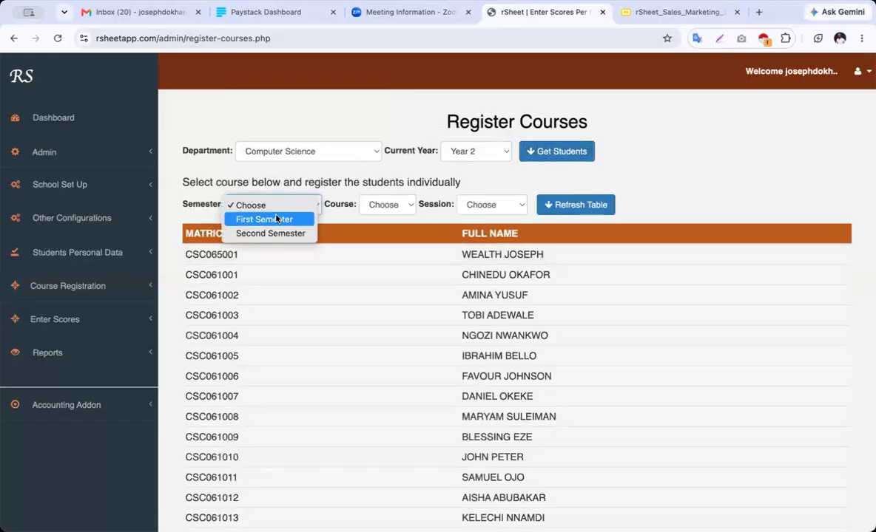
pyautogui.click(277, 219)
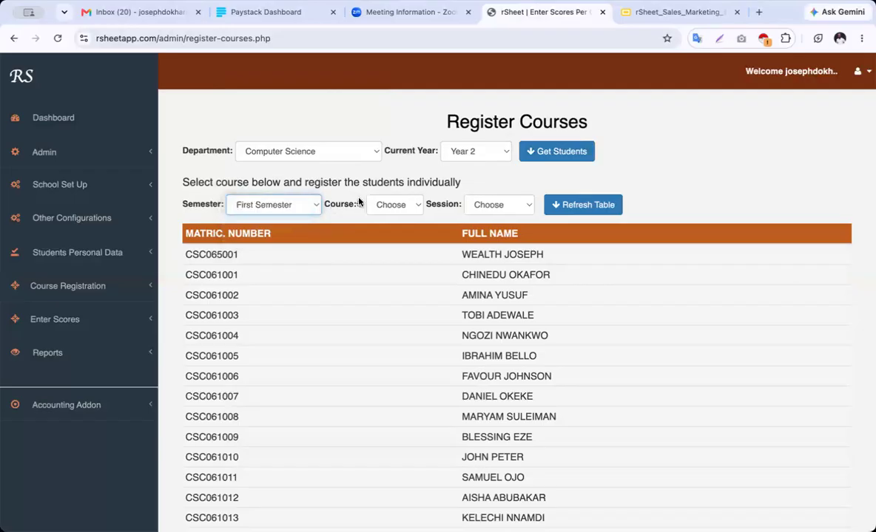
pyautogui.click(399, 206)
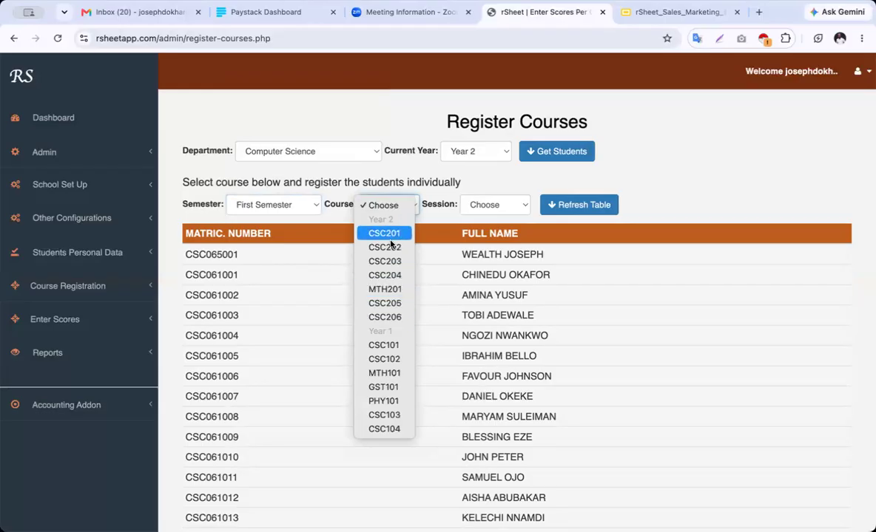
pyautogui.click(393, 234)
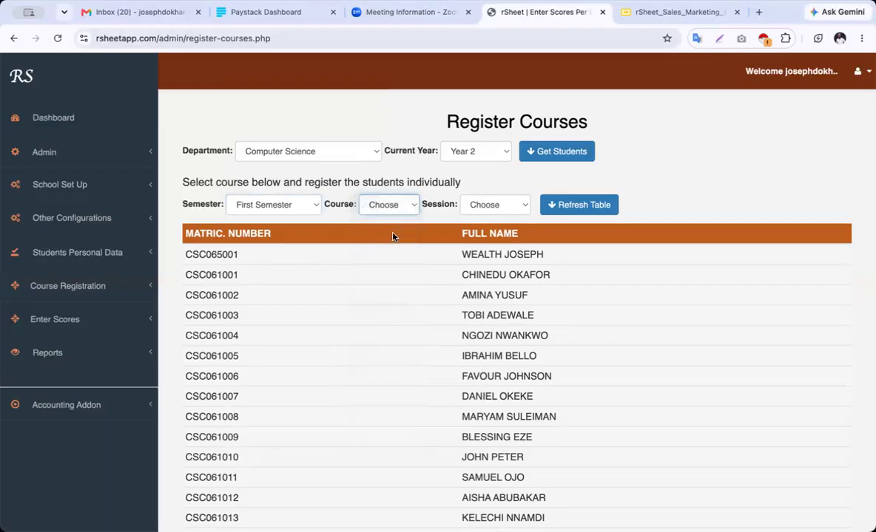
pyautogui.click(511, 205)
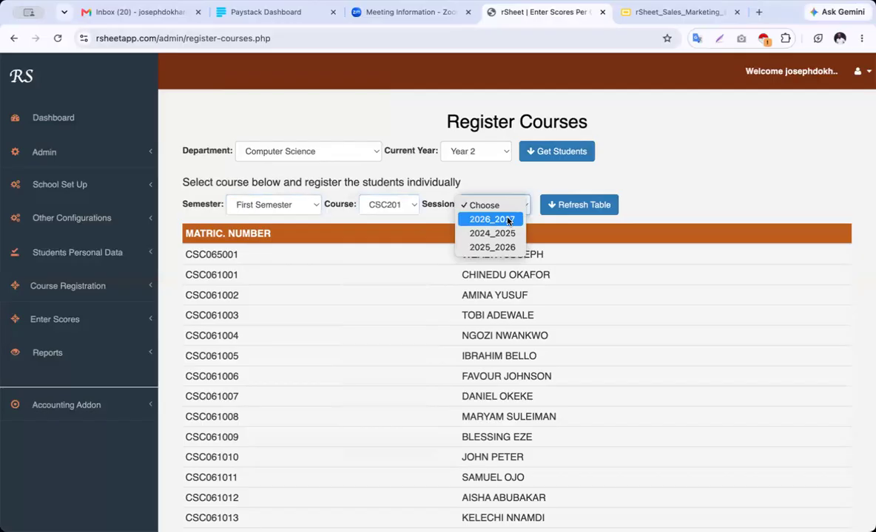
pyautogui.click(508, 220)
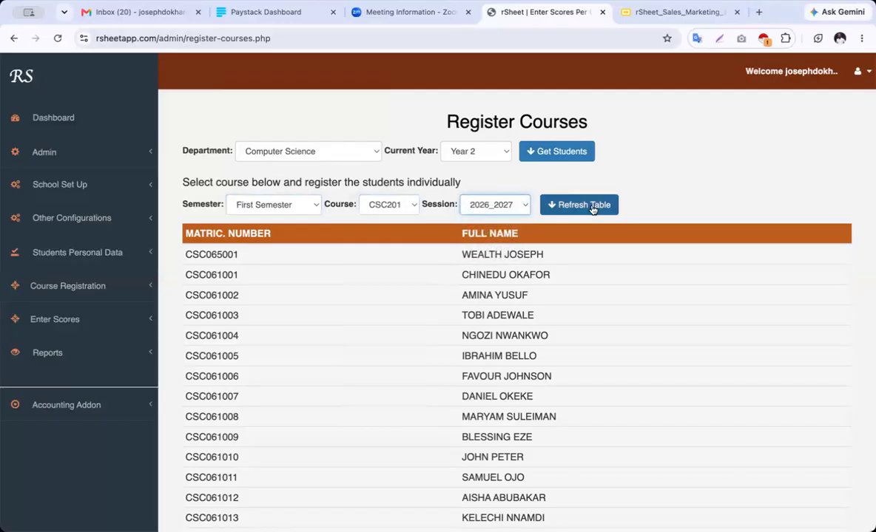
pyautogui.click(590, 206)
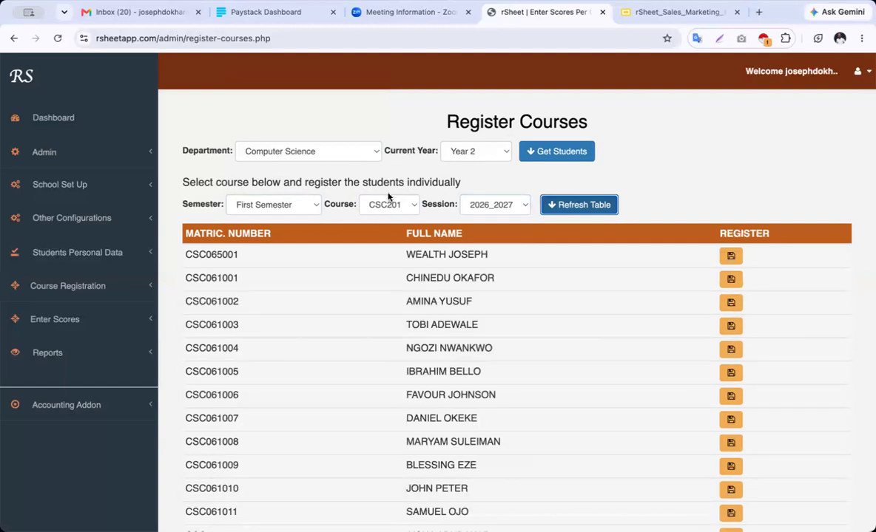
# Register the first three listed Computer Science students for CSC201
pyautogui.click(731, 257)
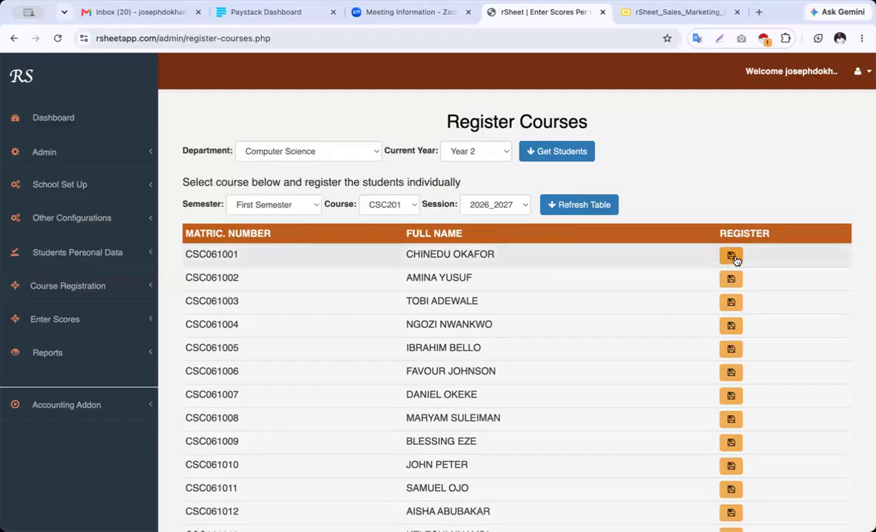
pyautogui.click(732, 258)
pyautogui.click(732, 258)
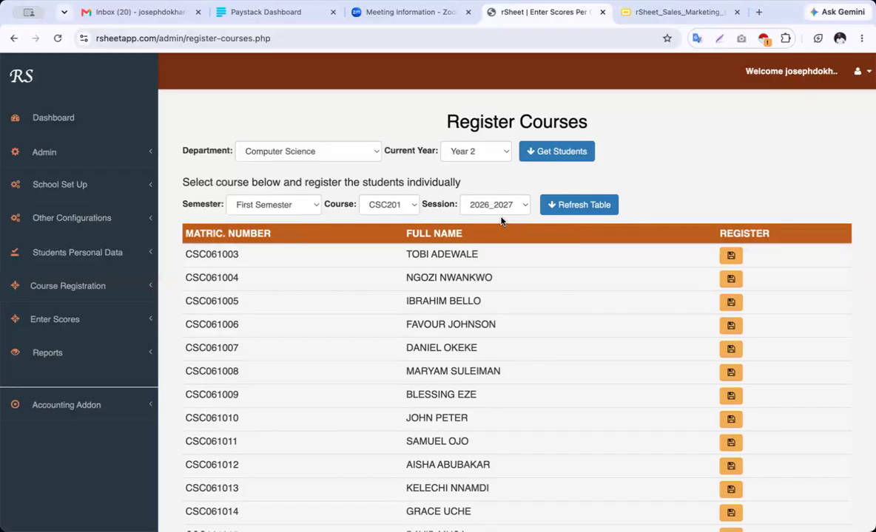
# Expand the Course Registration and Enter Scores sections in the sidebar
pyautogui.click(64, 319)
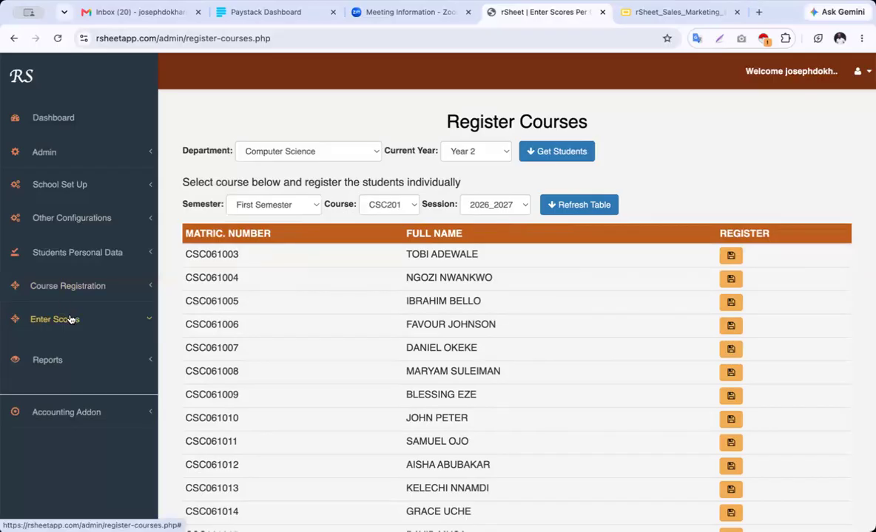
pyautogui.click(88, 288)
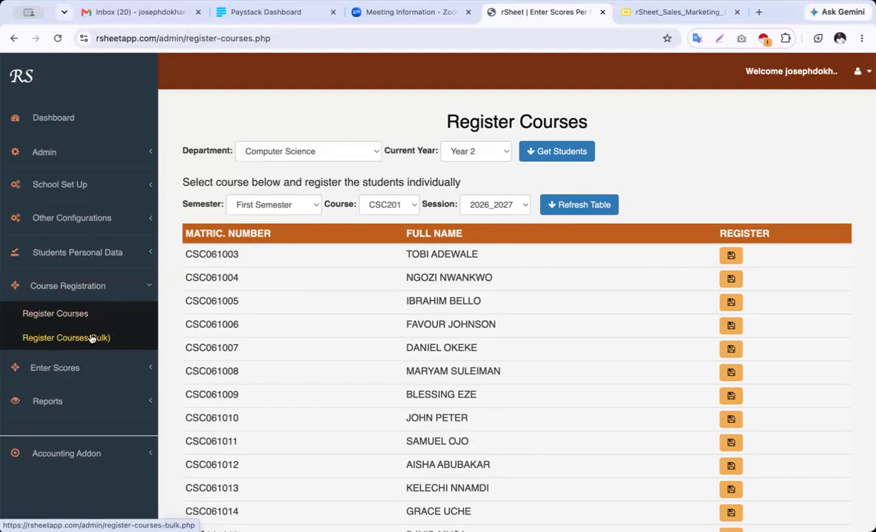
pyautogui.click(55, 367)
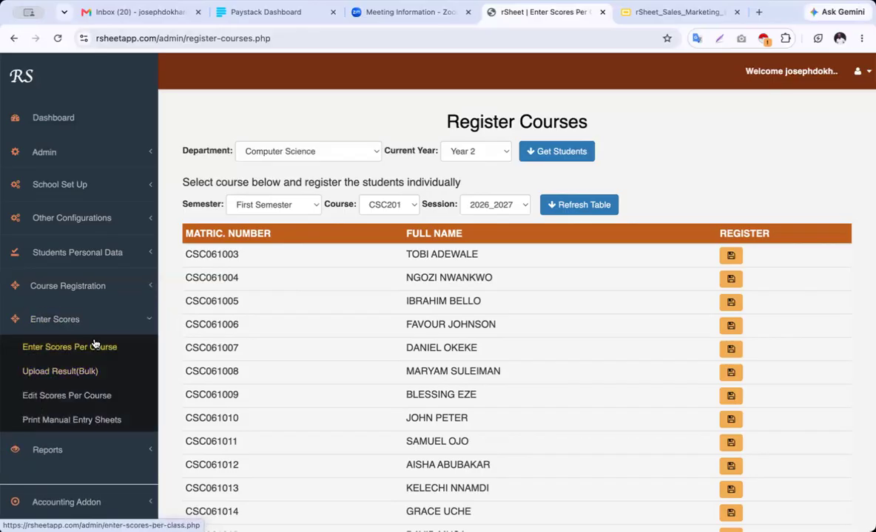
# Open Enter Scores Per Course with Computer Science, 2026_2027, Year 1, First Semester
pyautogui.click(94, 351)
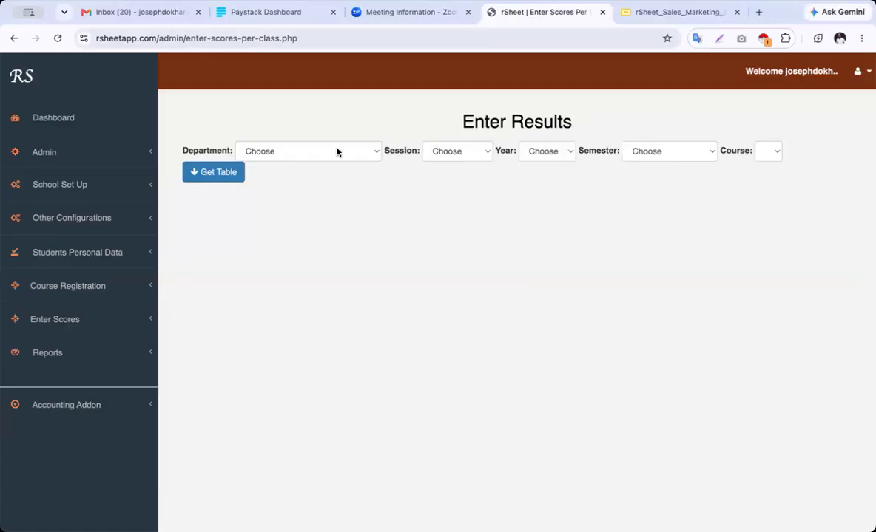
pyautogui.click(344, 161)
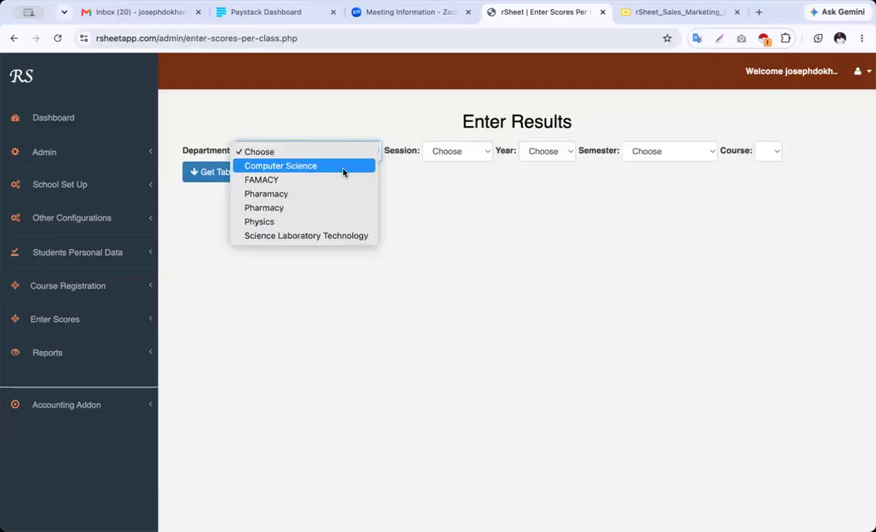
pyautogui.click(344, 167)
pyautogui.click(470, 156)
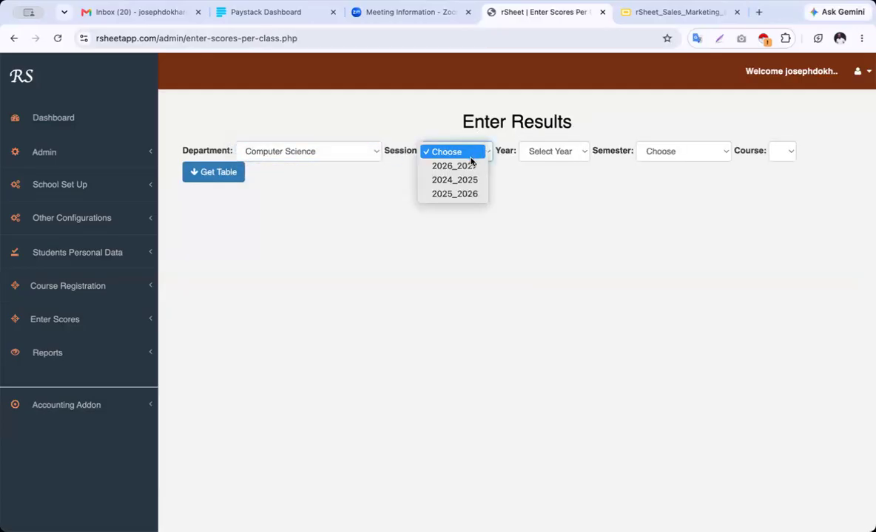
pyautogui.click(467, 167)
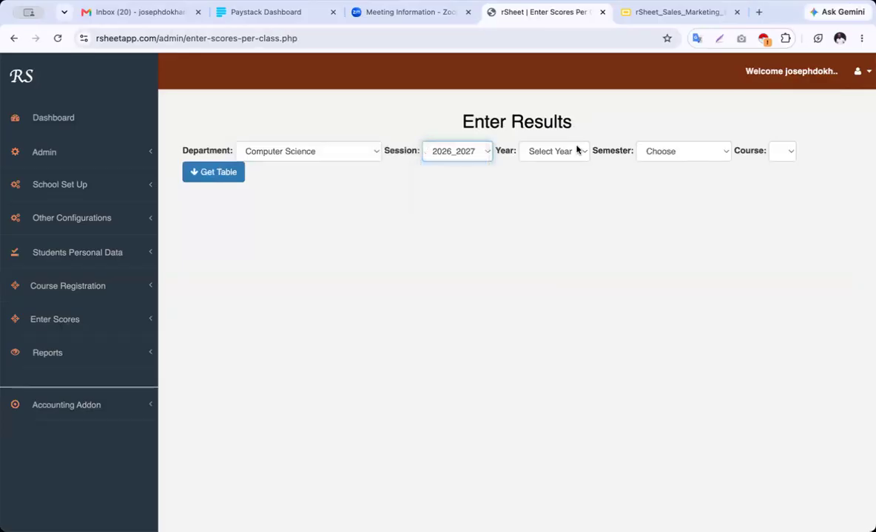
pyautogui.click(570, 153)
pyautogui.click(570, 168)
pyautogui.click(688, 156)
pyautogui.click(693, 167)
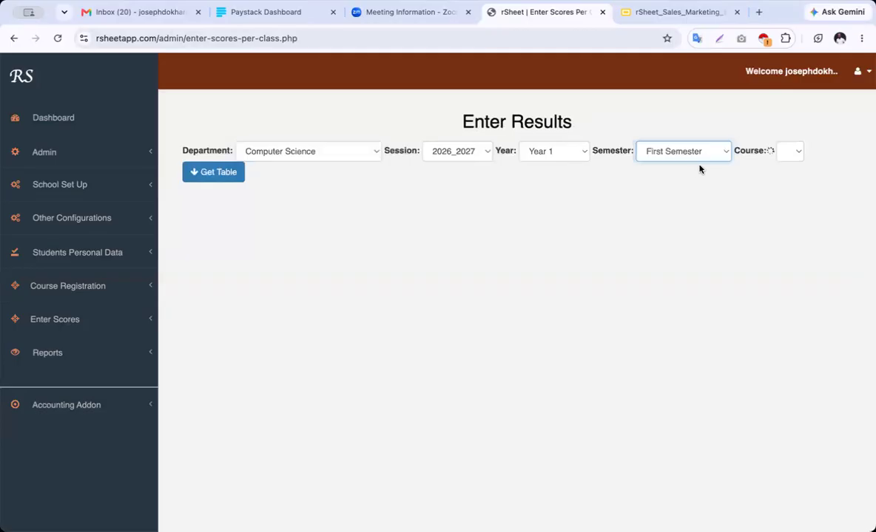
# Find no courses available for Year 1 and change the year to Year 2
pyautogui.click(801, 155)
pyautogui.click(790, 176)
pyautogui.click(792, 153)
pyautogui.click(690, 155)
pyautogui.click(690, 155)
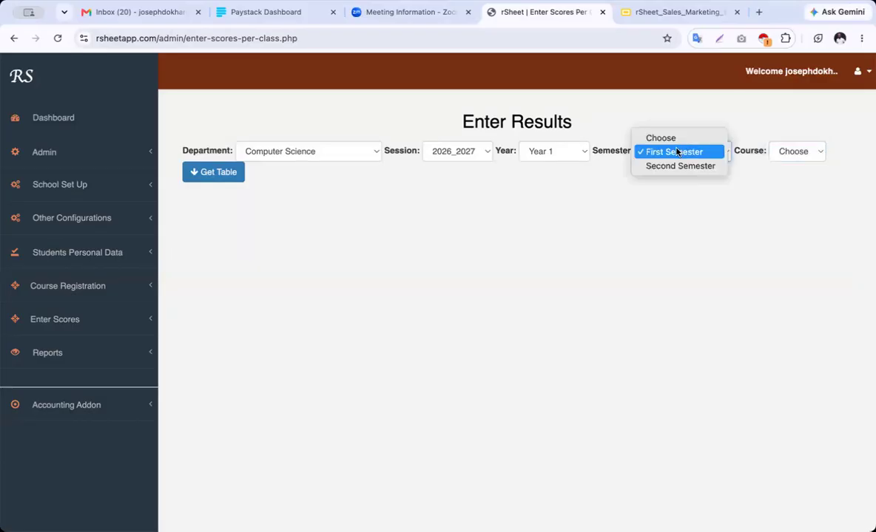
pyautogui.click(568, 154)
pyautogui.click(568, 154)
pyautogui.click(566, 166)
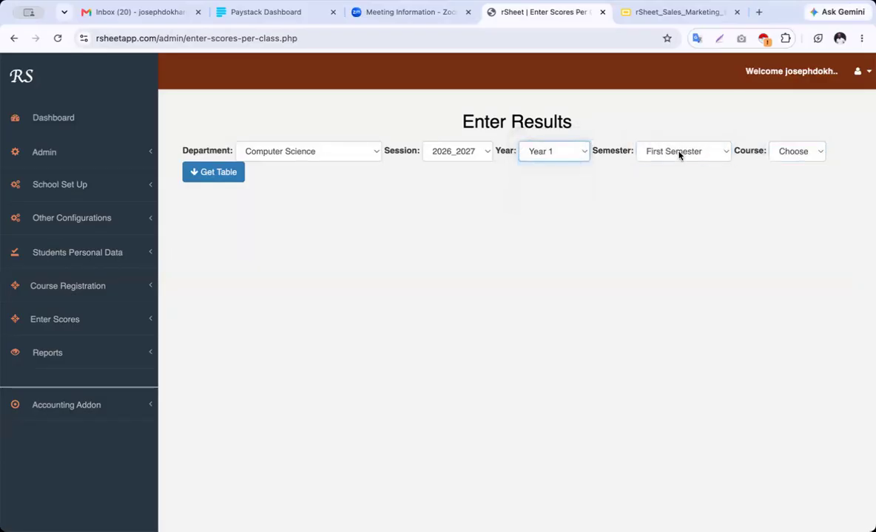
# Keep First Semester selected and choose course CSC201
pyautogui.click(696, 154)
pyautogui.click(699, 166)
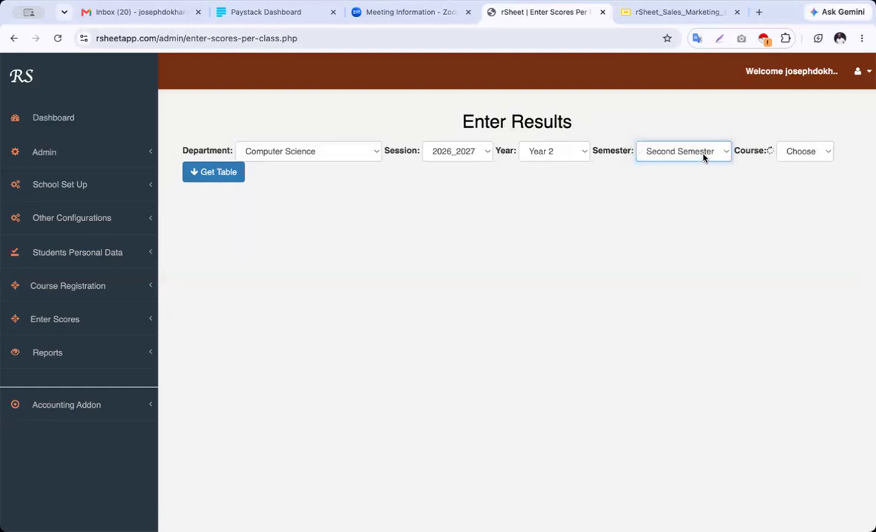
pyautogui.click(703, 156)
pyautogui.click(677, 138)
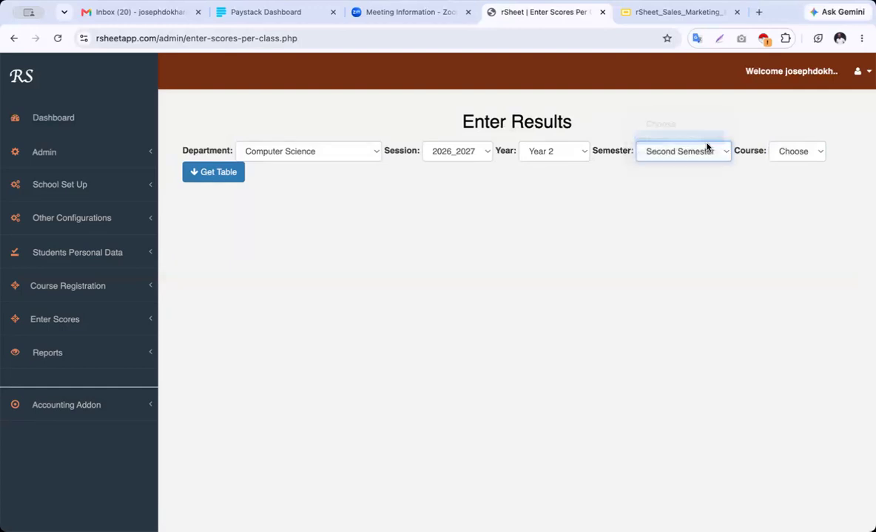
pyautogui.click(810, 152)
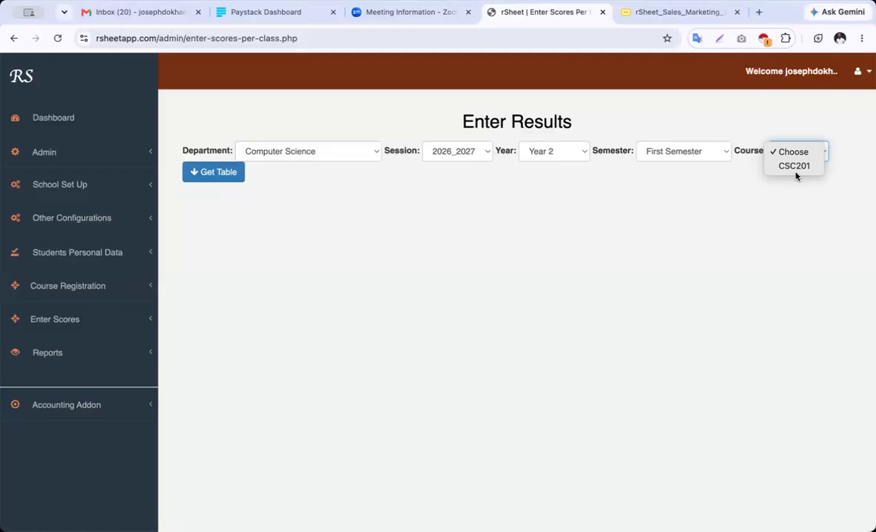
pyautogui.click(796, 165)
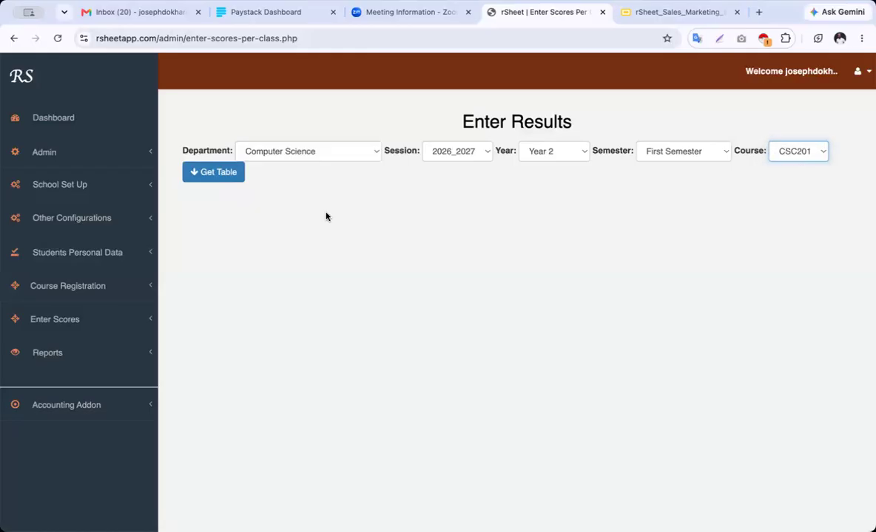
# Load the CSC201 score sheet showing three students and expand the Enter Scores menu
pyautogui.click(225, 174)
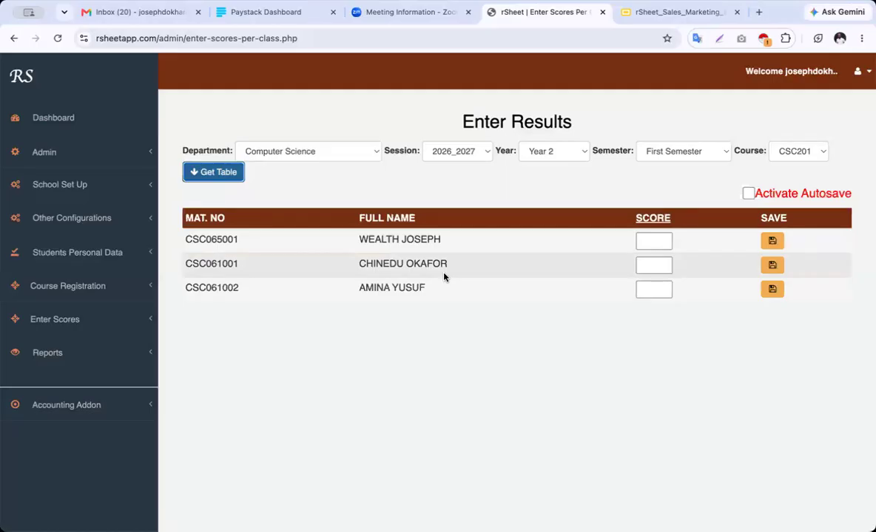
pyautogui.click(650, 240)
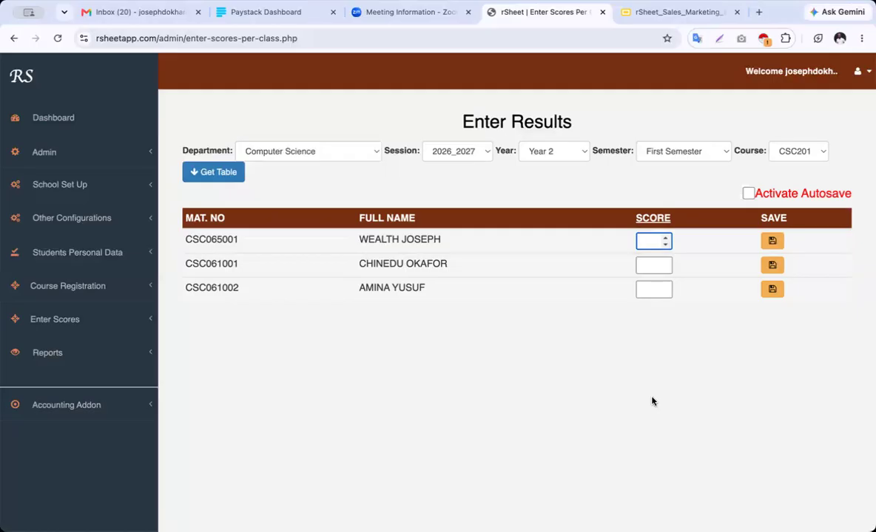
pyautogui.click(74, 327)
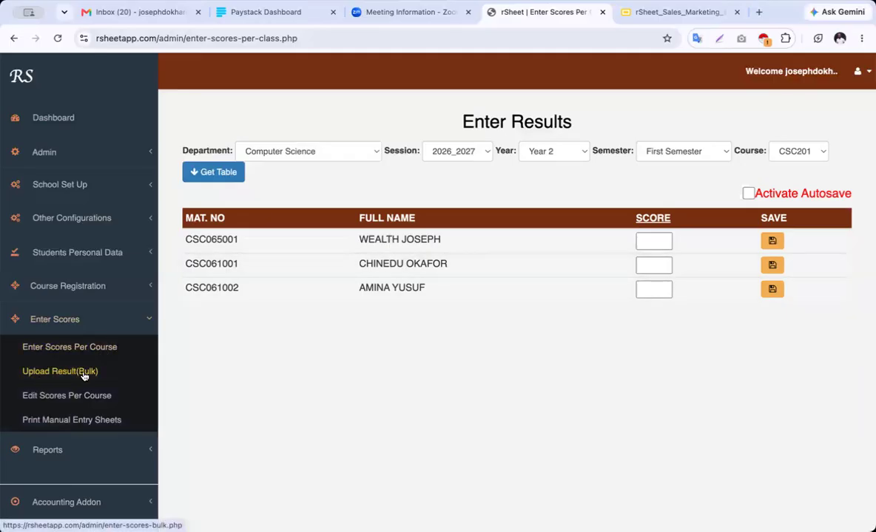
# Open Print Manual Entry Sheets and choose Computer Science, session 2026_2027, Year 2
pyautogui.click(92, 427)
pyautogui.click(341, 152)
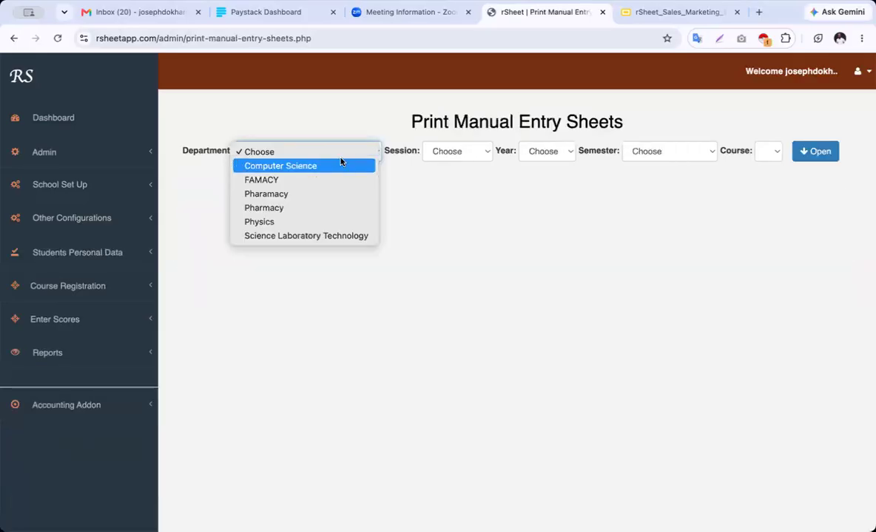
pyautogui.click(340, 169)
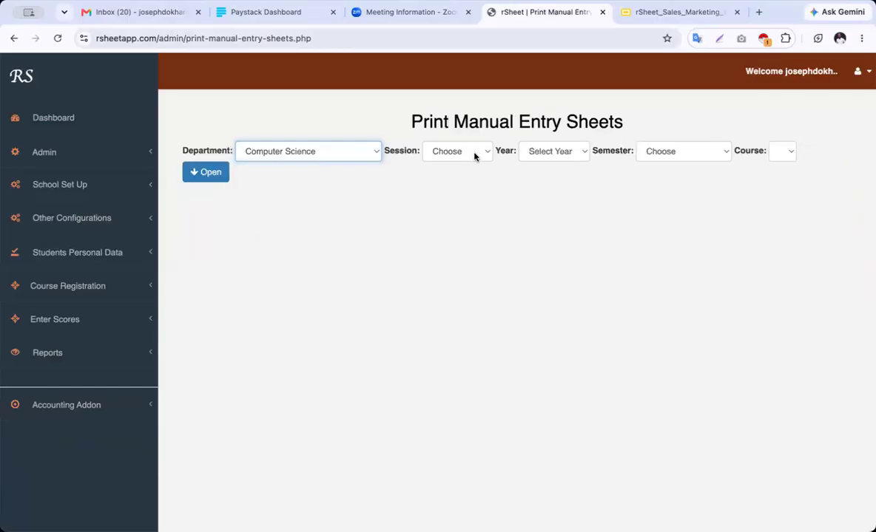
pyautogui.click(474, 154)
pyautogui.click(476, 166)
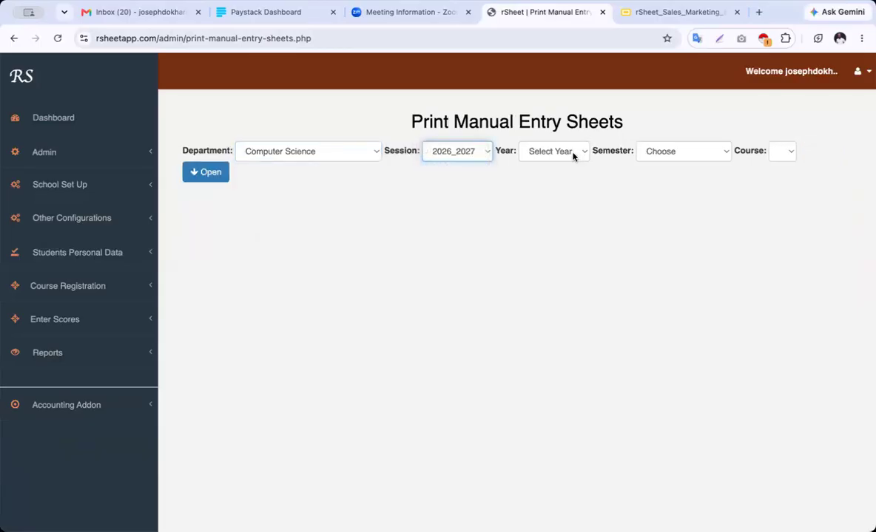
pyautogui.click(572, 152)
pyautogui.click(568, 183)
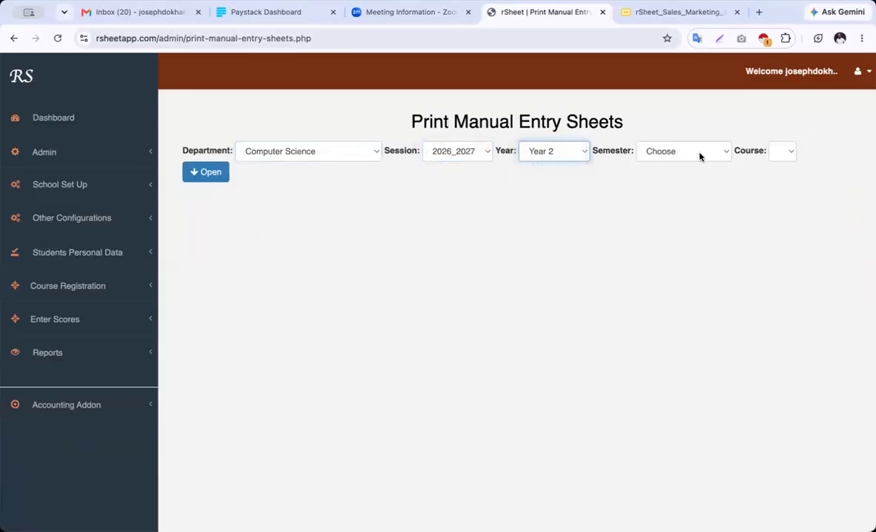
# Choose First Semester and CSC201, and load the manual entry sheet for three students
pyautogui.click(669, 152)
pyautogui.click(705, 167)
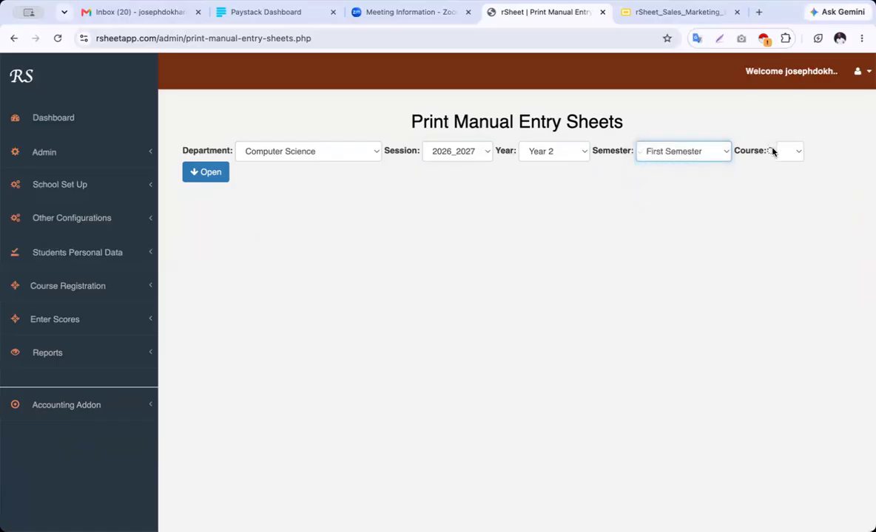
pyautogui.click(788, 154)
pyautogui.click(789, 166)
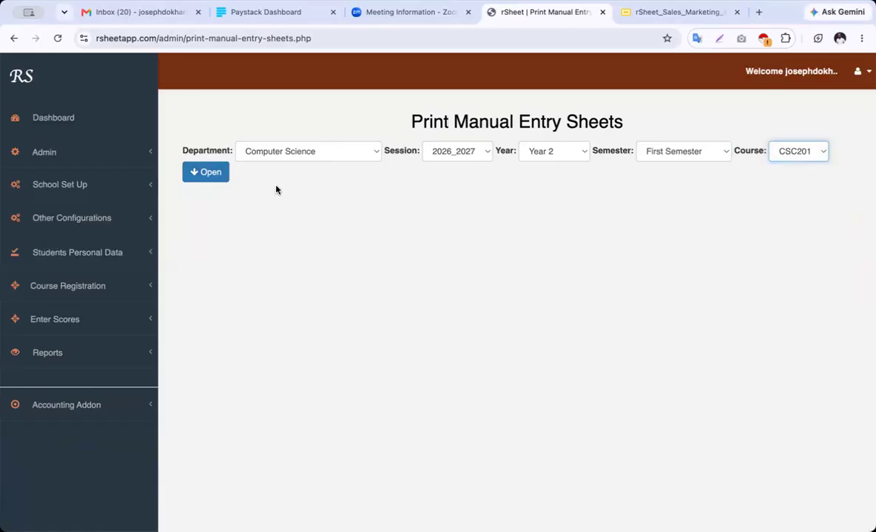
pyautogui.click(198, 175)
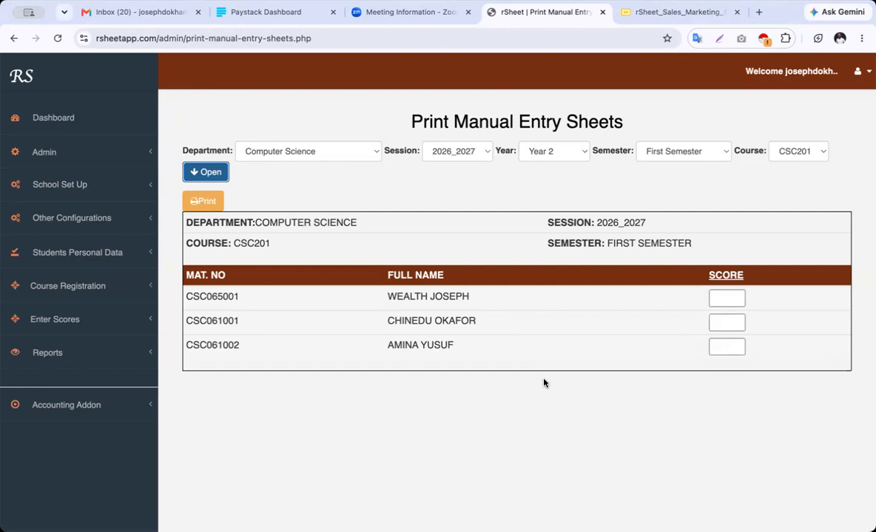
pyautogui.click(84, 358)
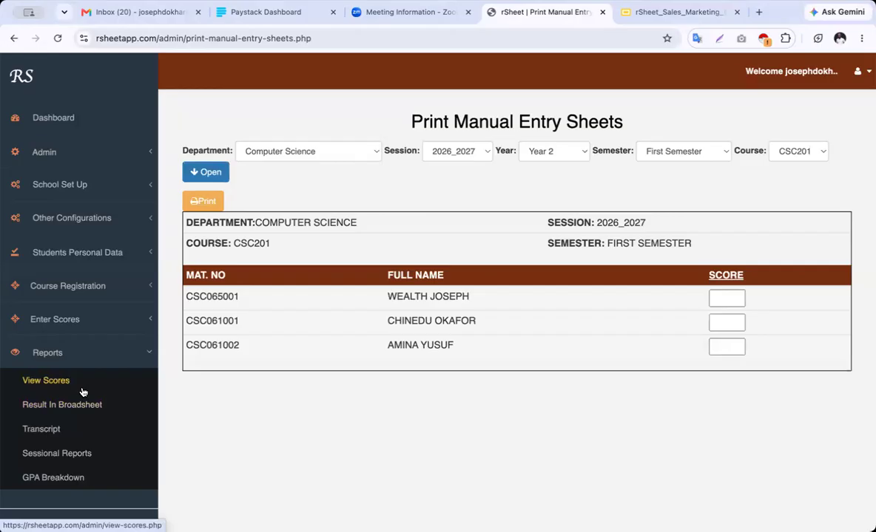
# Open View Scores with Science Laboratory Technology, 2026_2027, Year 1, First Semester, All Courses
pyautogui.click(55, 383)
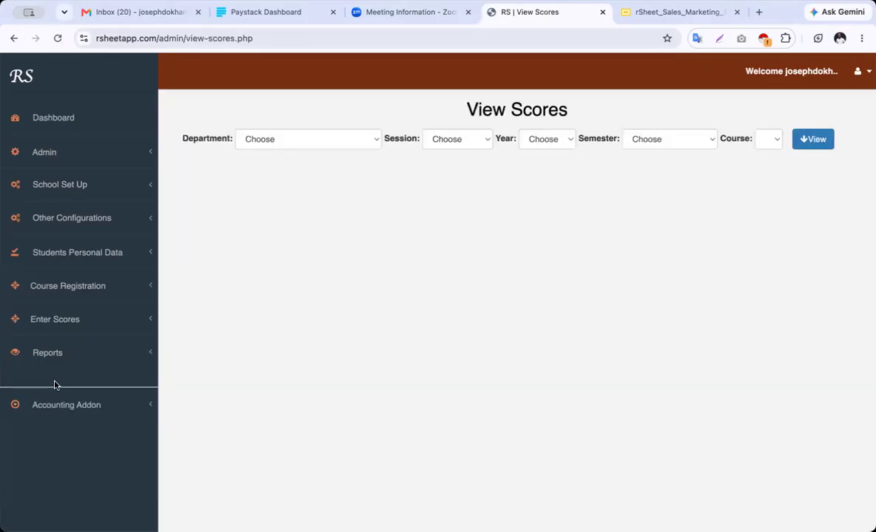
pyautogui.click(349, 139)
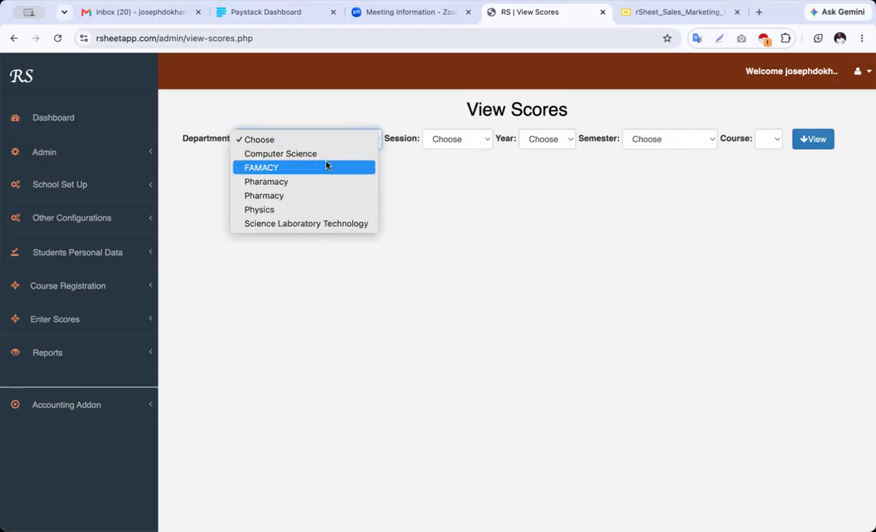
pyautogui.click(366, 222)
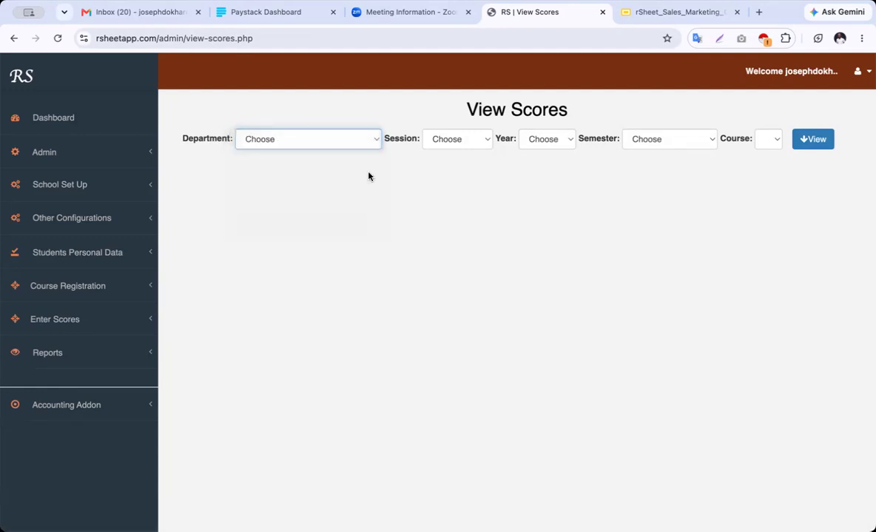
pyautogui.click(467, 145)
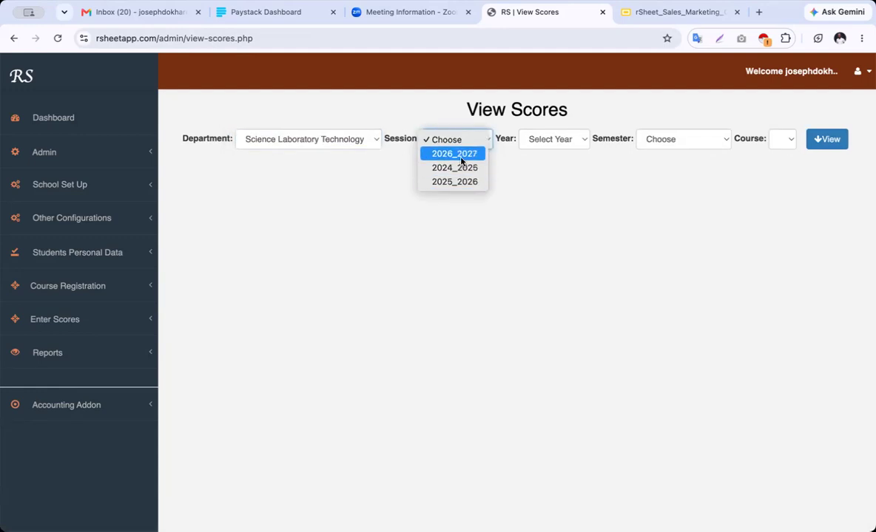
pyautogui.click(460, 161)
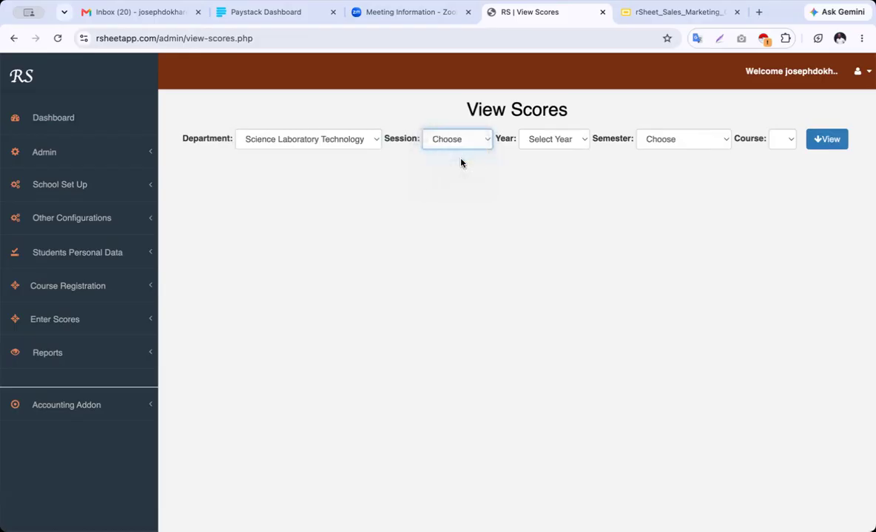
pyautogui.click(563, 145)
pyautogui.click(568, 152)
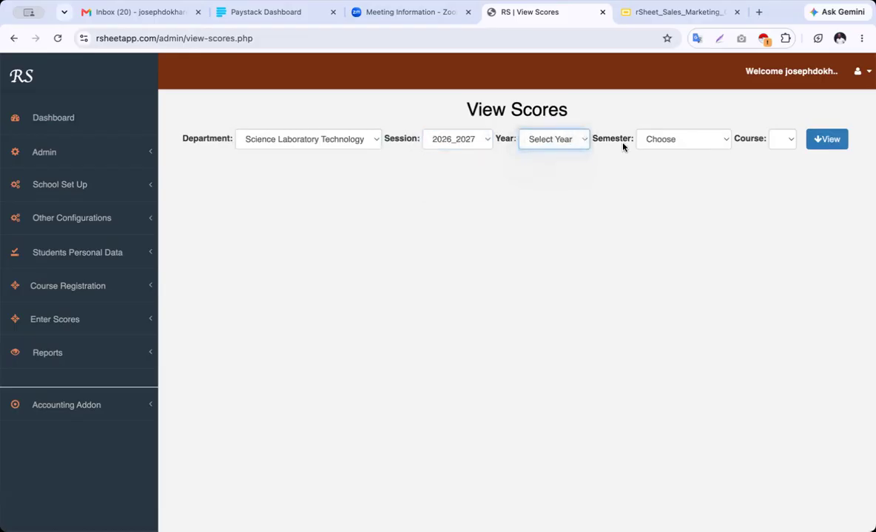
pyautogui.click(686, 144)
pyautogui.click(692, 156)
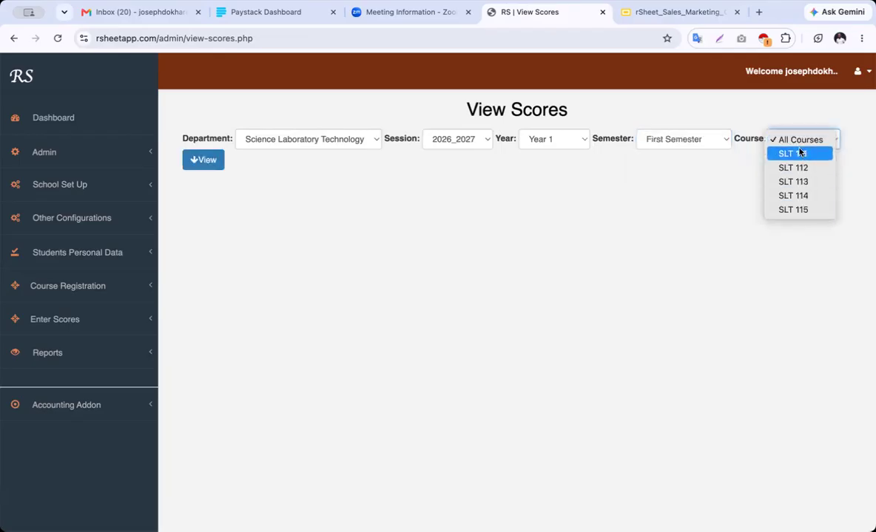
pyautogui.click(764, 161)
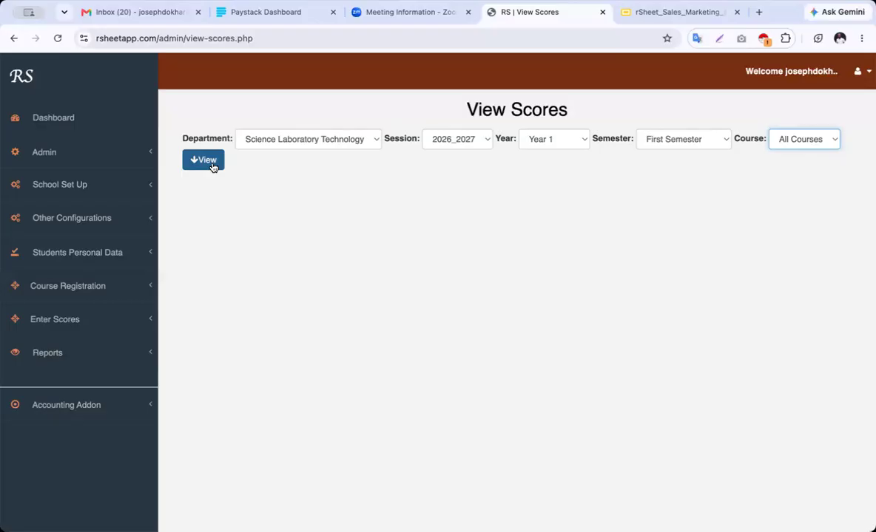
# Load the 30 scores, page through them, and search by a student's matriculation number
pyautogui.click(206, 161)
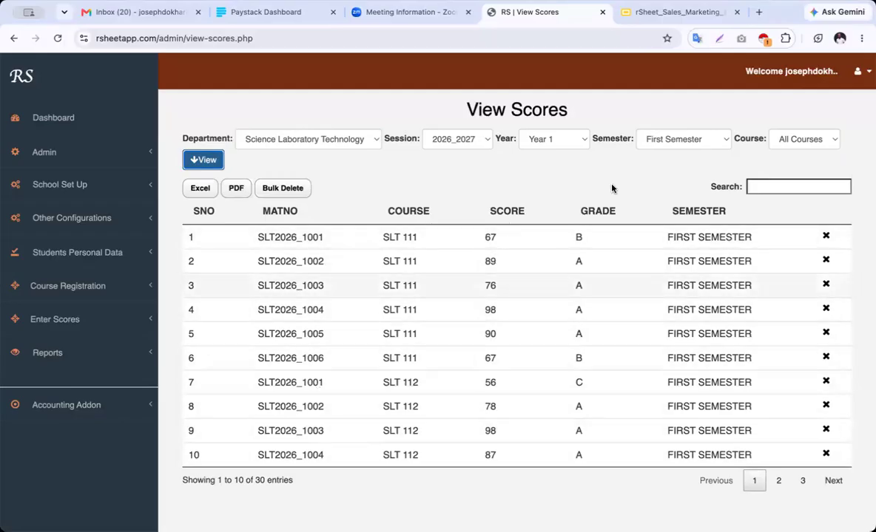
pyautogui.click(816, 139)
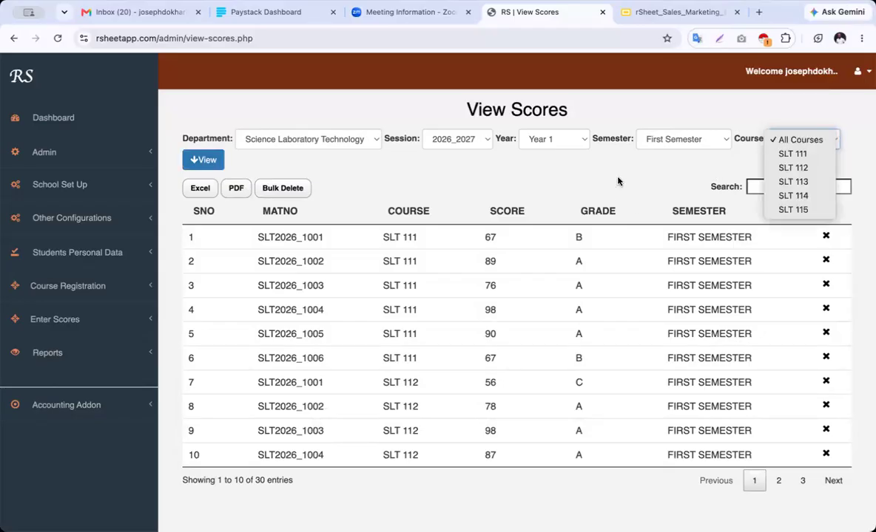
pyautogui.click(564, 179)
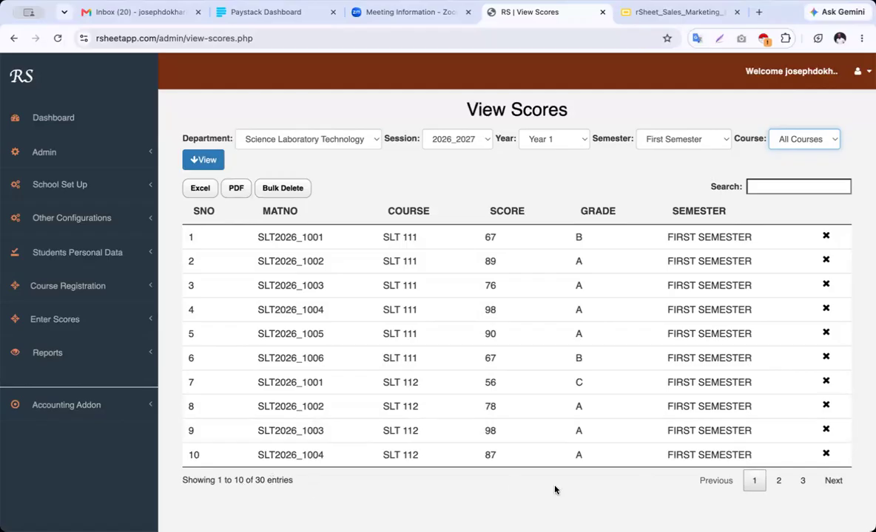
pyautogui.click(777, 481)
pyautogui.click(802, 481)
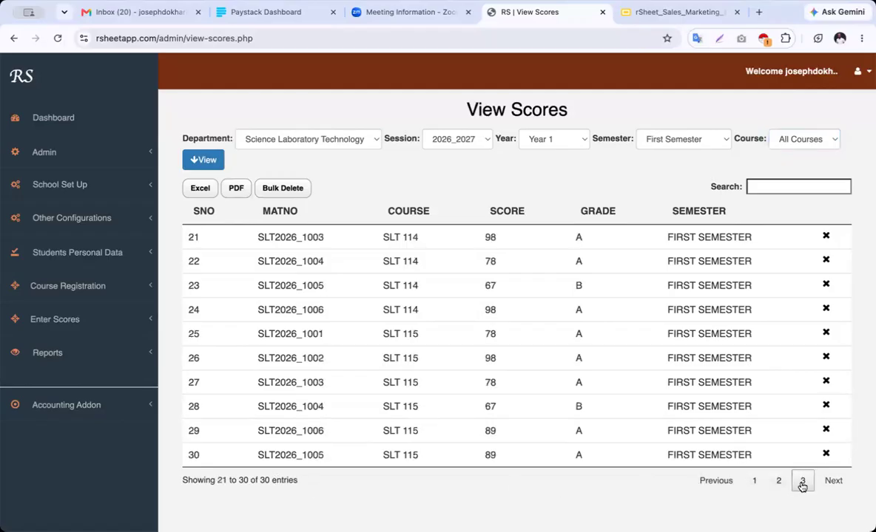
pyautogui.click(778, 481)
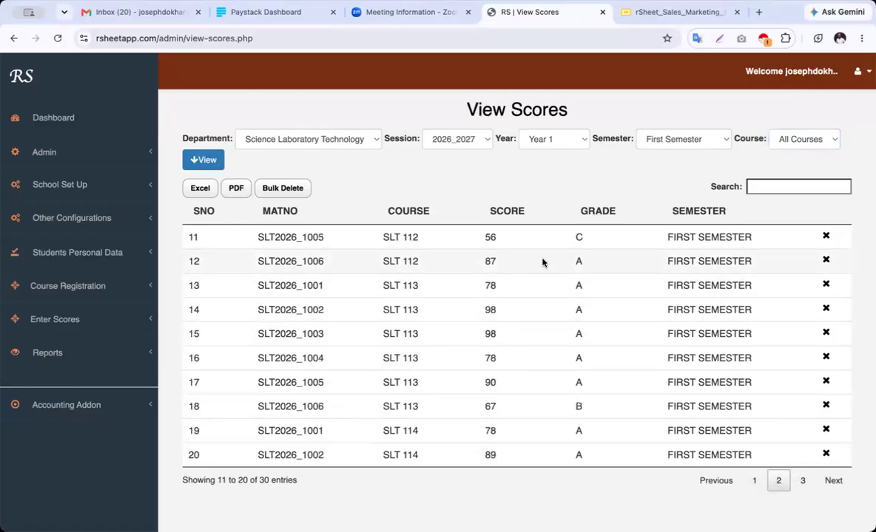
pyautogui.click(752, 188)
pyautogui.write('1006')
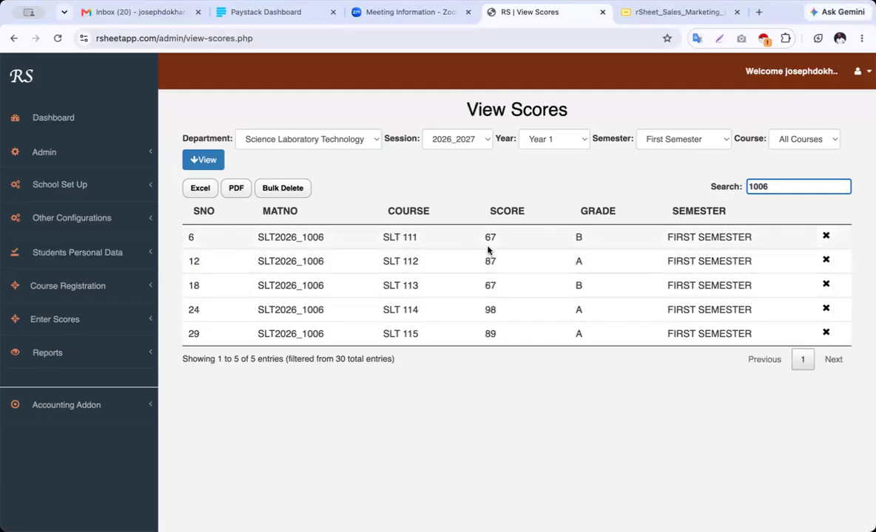
# Cancel a score deletion with 'No, Sorry!' and reload the table for SLT 111 only
pyautogui.click(827, 236)
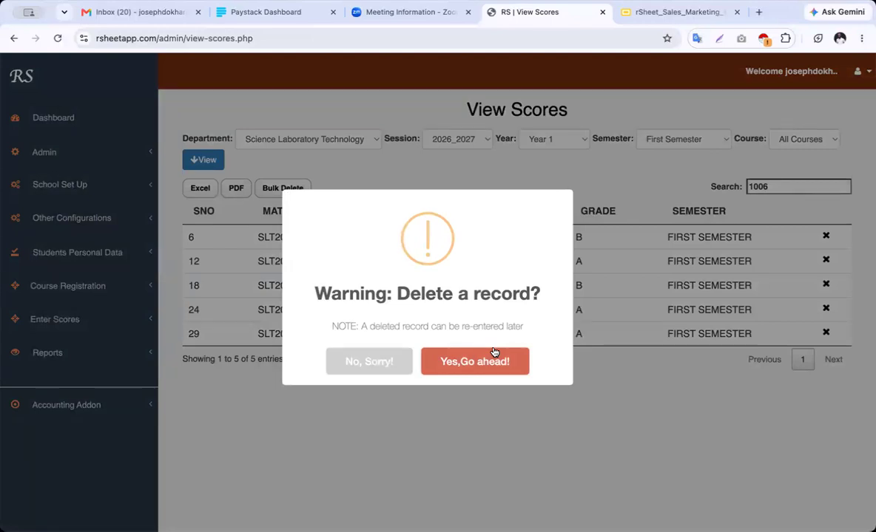
pyautogui.click(377, 362)
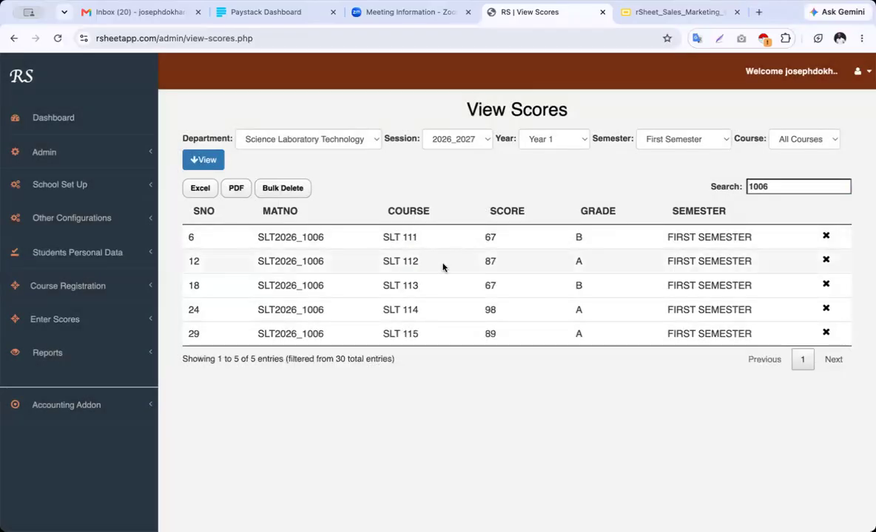
pyautogui.click(797, 140)
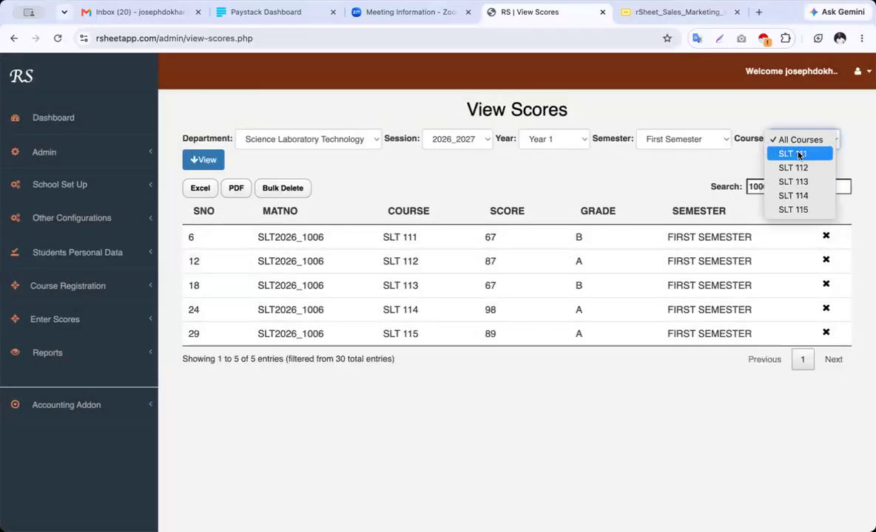
pyautogui.click(798, 155)
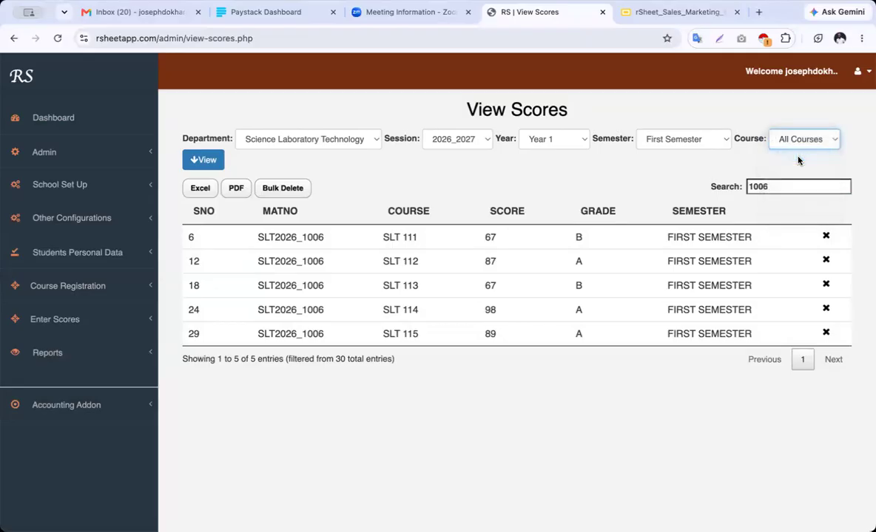
pyautogui.click(199, 162)
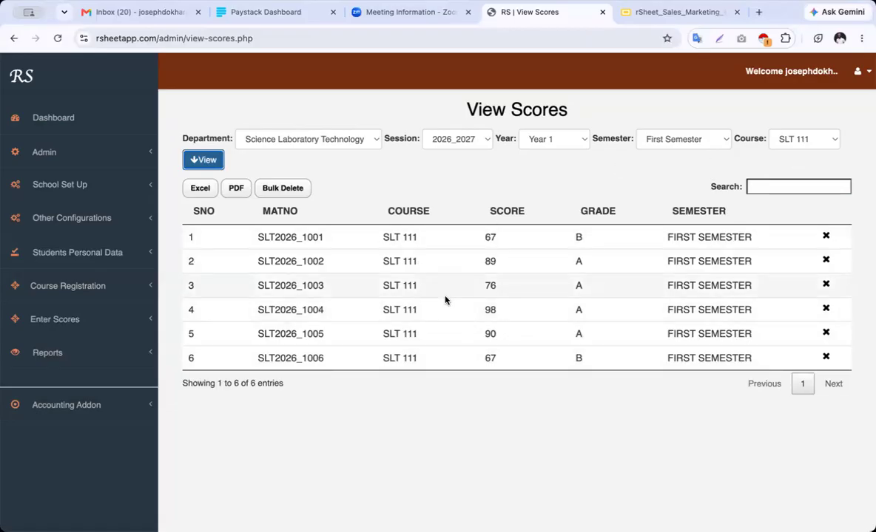
# View the Result In Broadsheet for Science Laboratory Technology, 2026_2027, Year 1
pyautogui.click(79, 356)
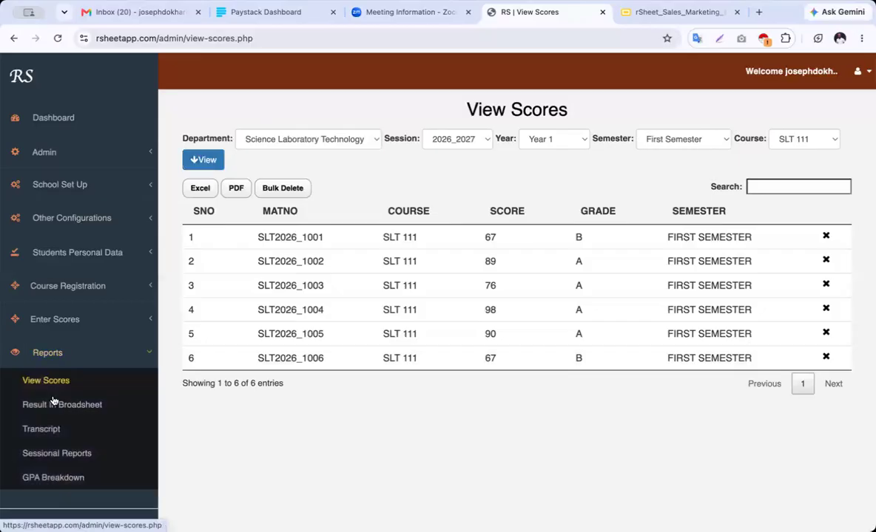
pyautogui.click(66, 407)
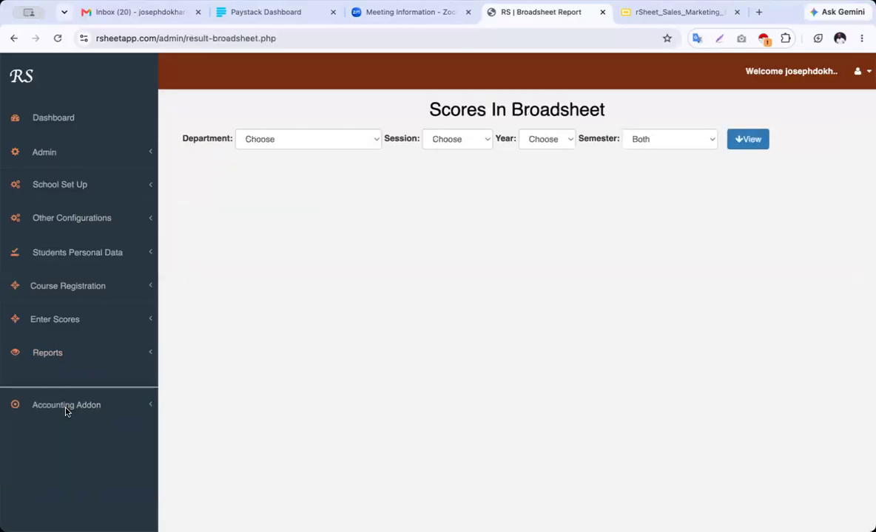
pyautogui.click(337, 138)
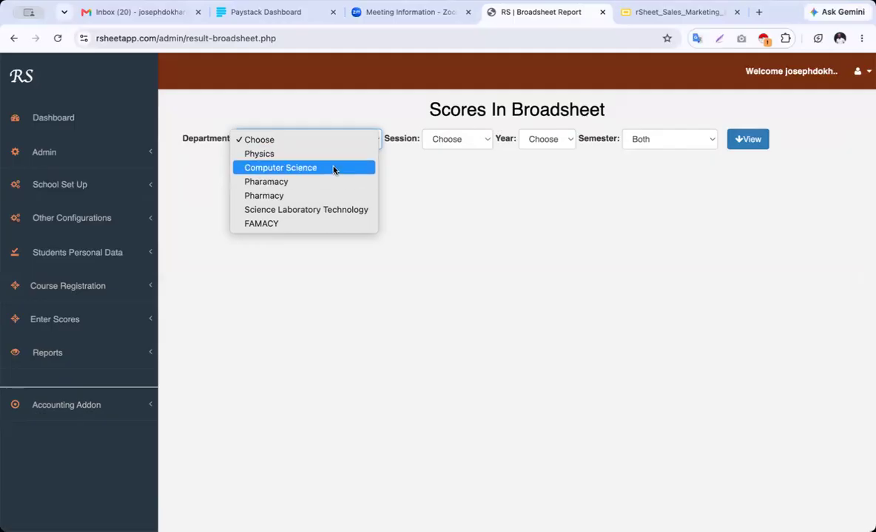
pyautogui.click(352, 210)
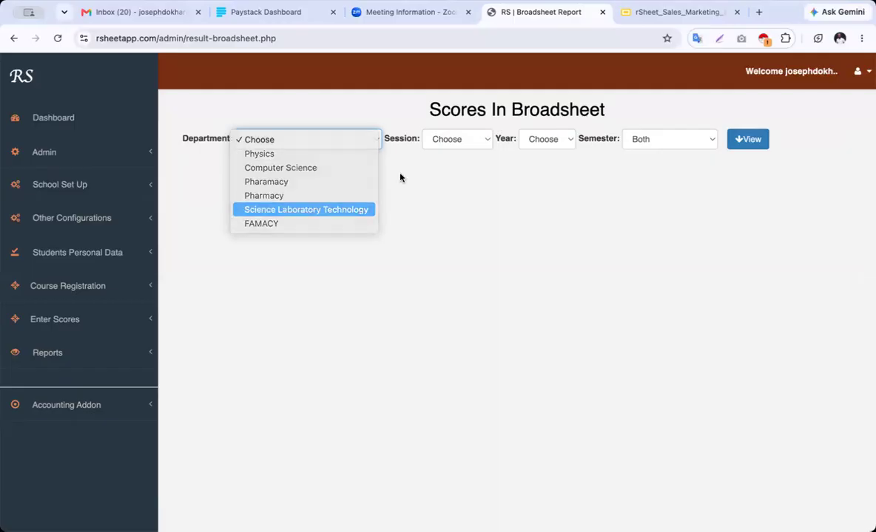
pyautogui.click(474, 139)
pyautogui.click(475, 154)
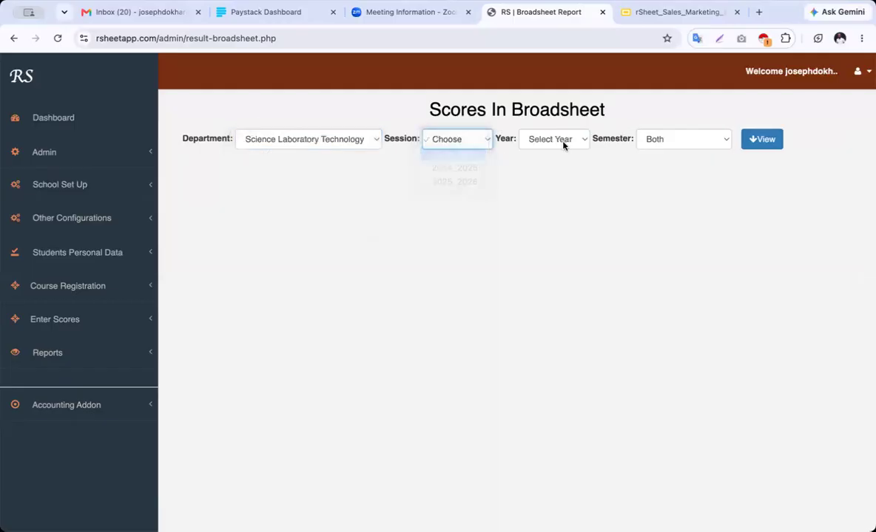
pyautogui.click(576, 140)
pyautogui.click(575, 154)
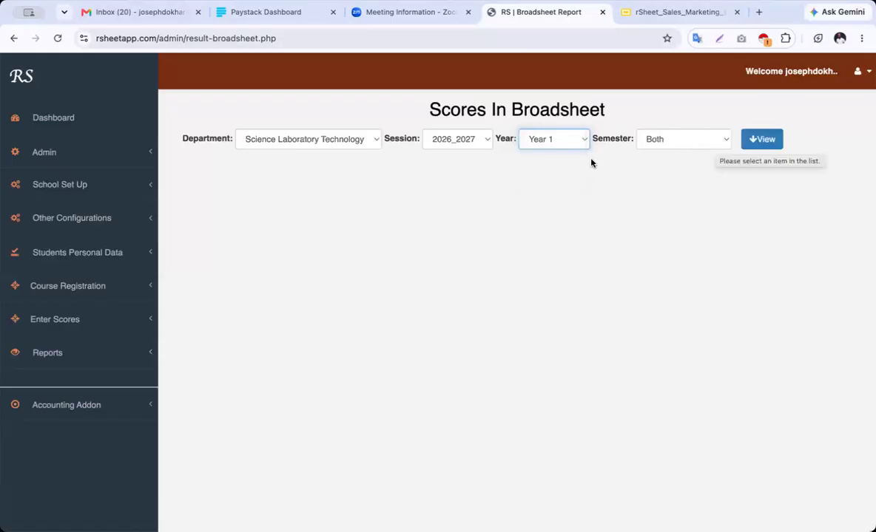
pyautogui.click(767, 146)
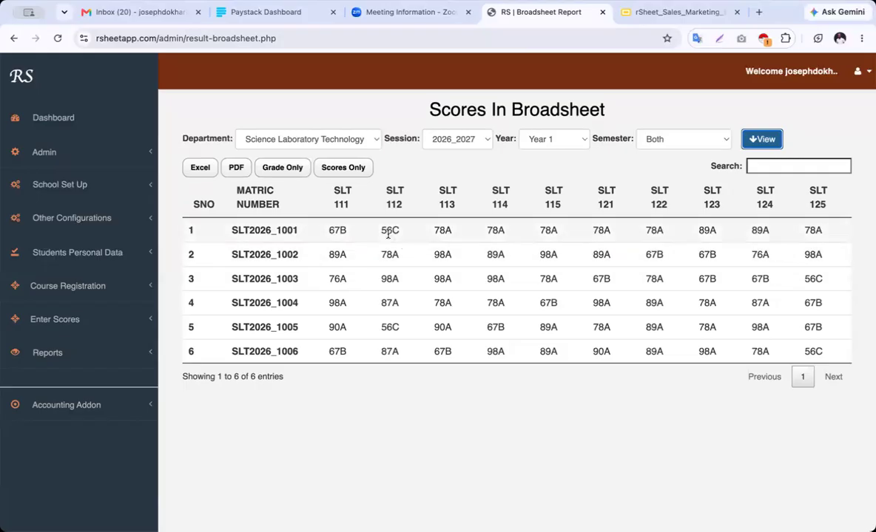
pyautogui.click(340, 167)
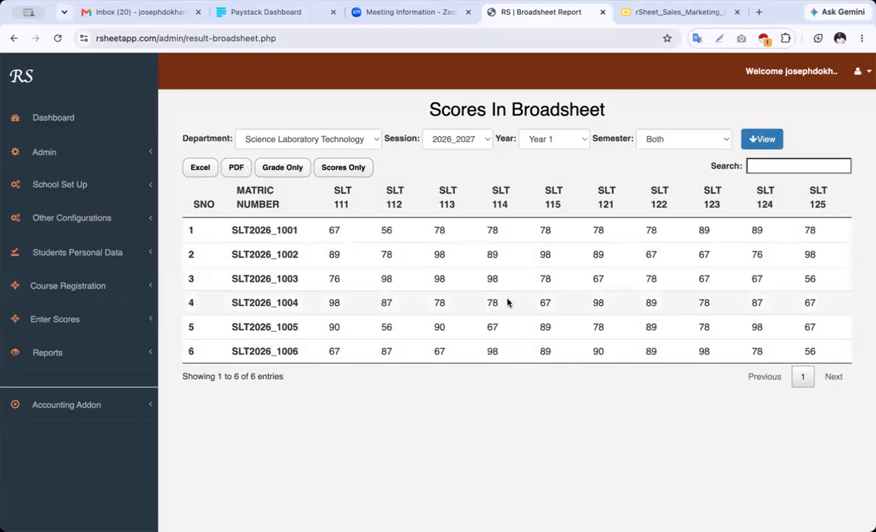
pyautogui.click(287, 170)
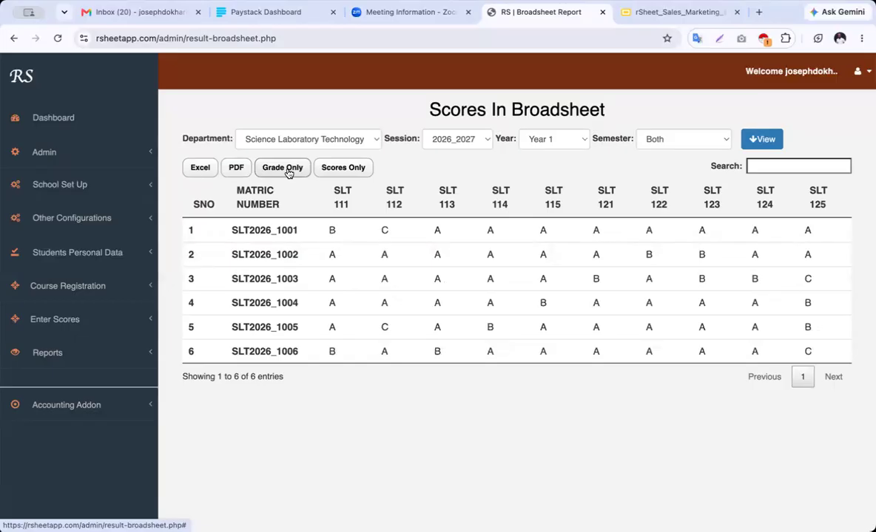
pyautogui.click(762, 139)
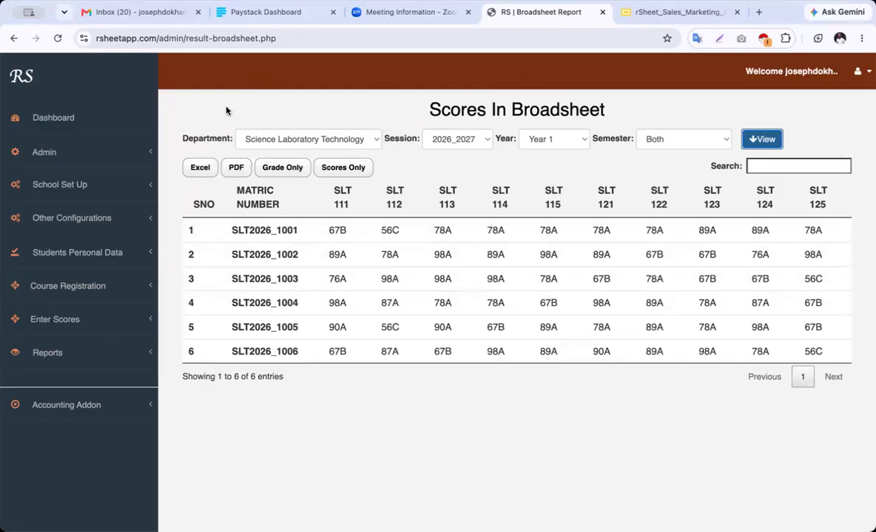
pyautogui.click(81, 355)
pyautogui.click(51, 434)
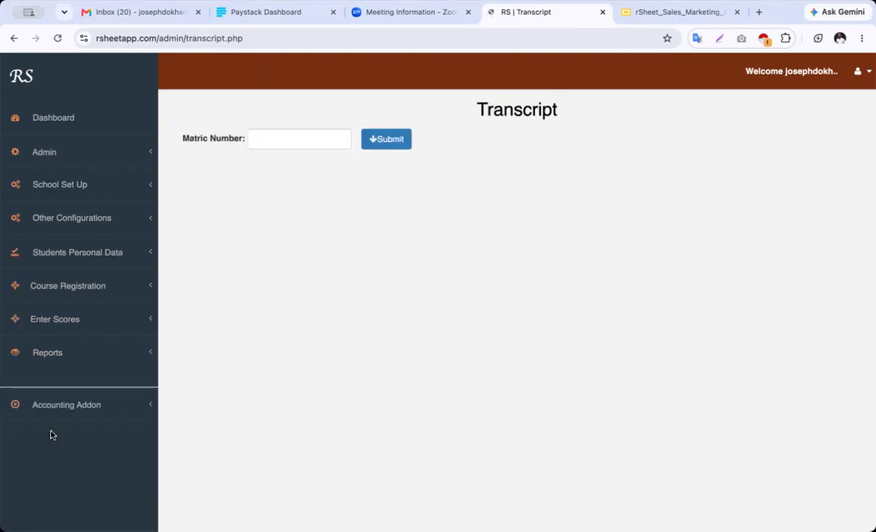
# Leave the Transcript's matric number field and go to Reports > Sessional Reports
pyautogui.click(267, 136)
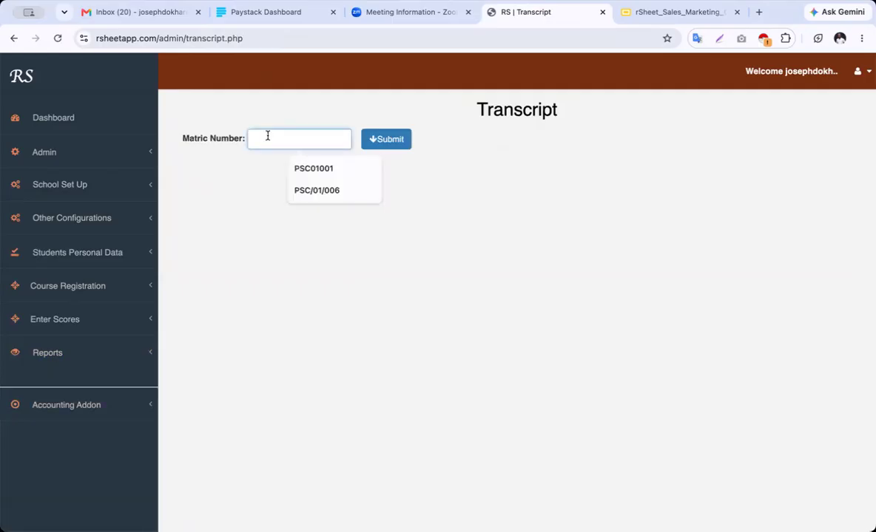
pyautogui.click(65, 362)
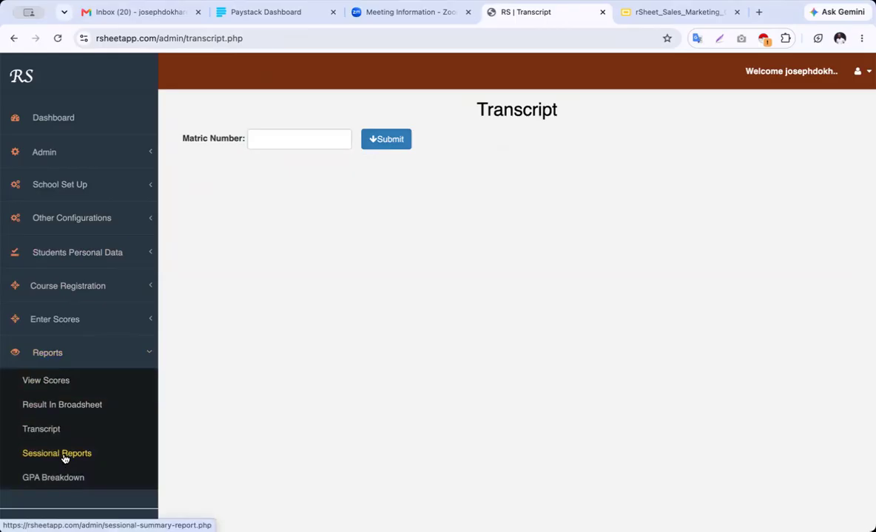
pyautogui.click(78, 455)
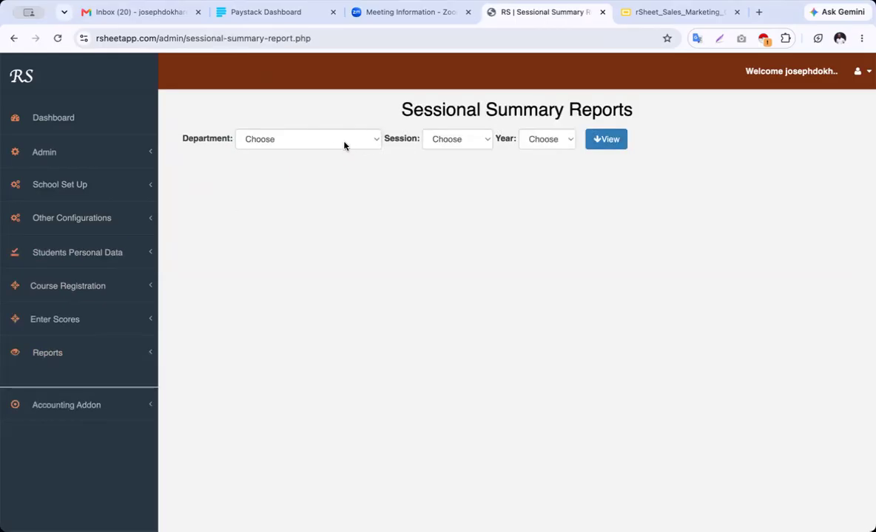
# Load a sessional summary for Computer Science, 2026_2027 session, Year2
pyautogui.click(346, 144)
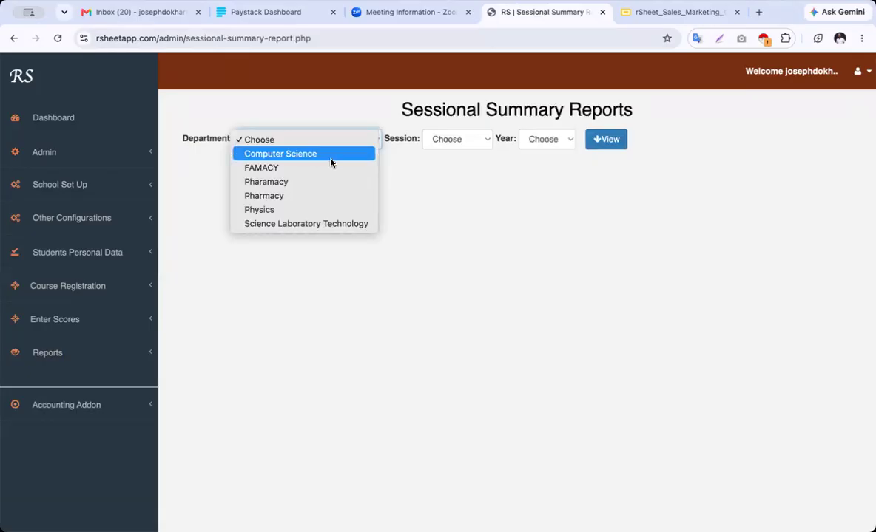
pyautogui.click(337, 156)
pyautogui.click(473, 142)
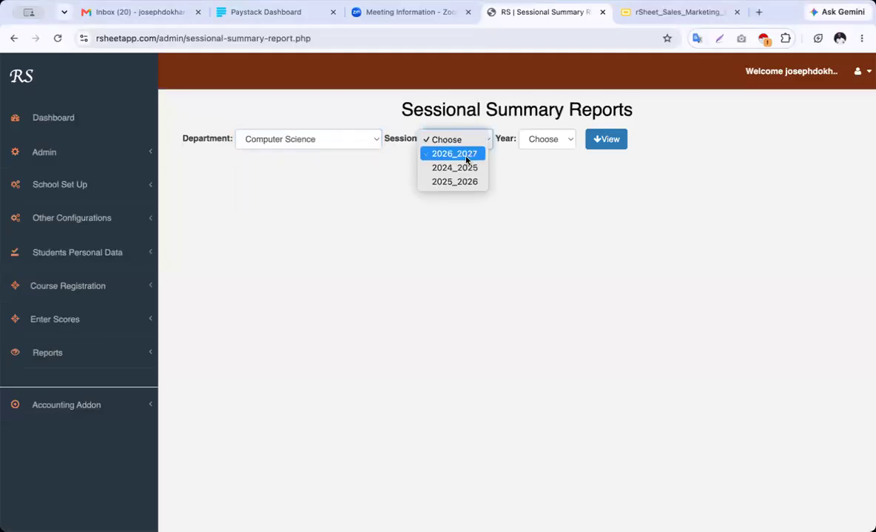
pyautogui.click(466, 154)
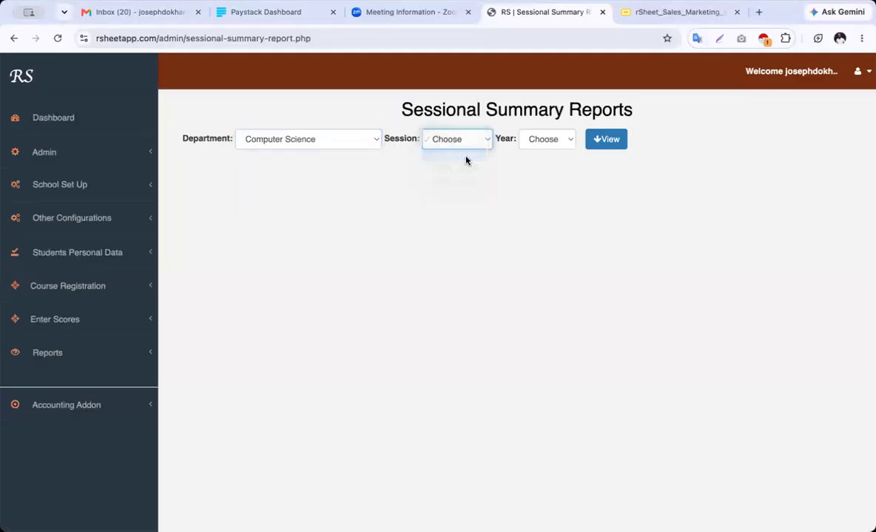
pyautogui.click(559, 140)
pyautogui.click(559, 154)
pyautogui.click(670, 141)
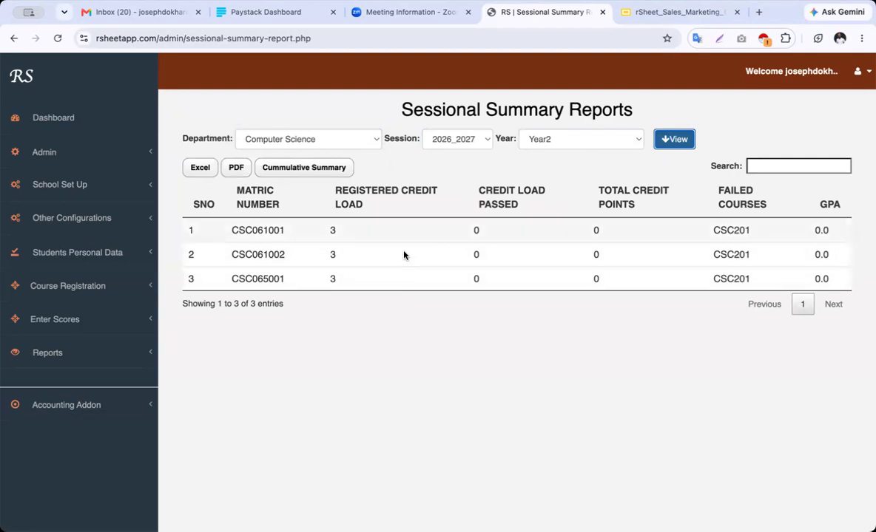
# Switch the filters to Science Laboratory Technology, 2026_2027, Year1 and view the six students
pyautogui.click(328, 143)
pyautogui.click(465, 161)
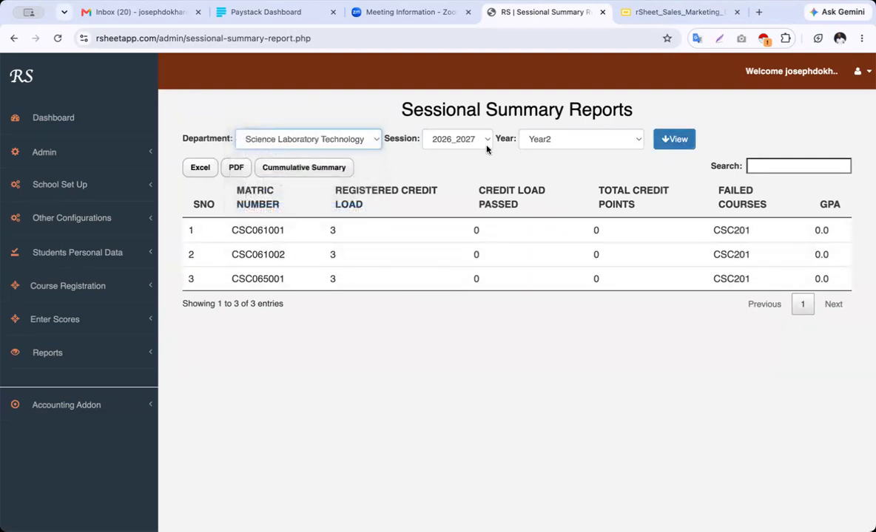
pyautogui.click(596, 140)
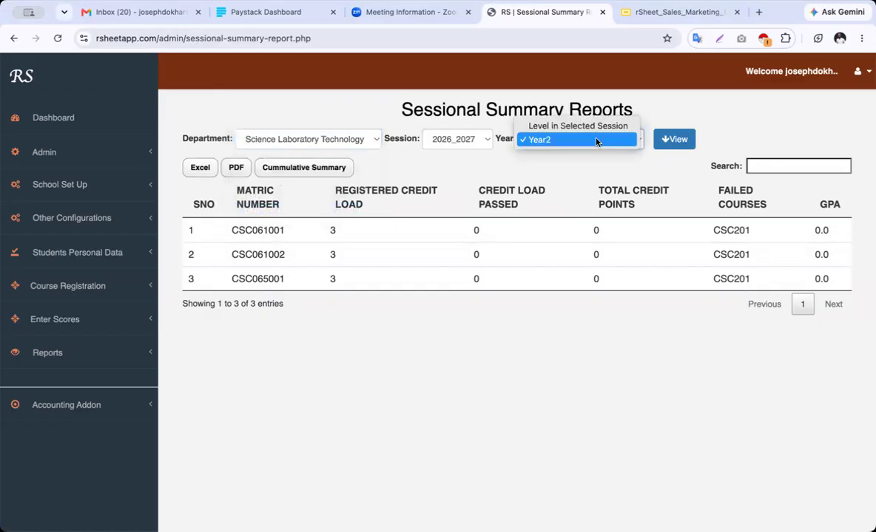
pyautogui.click(602, 174)
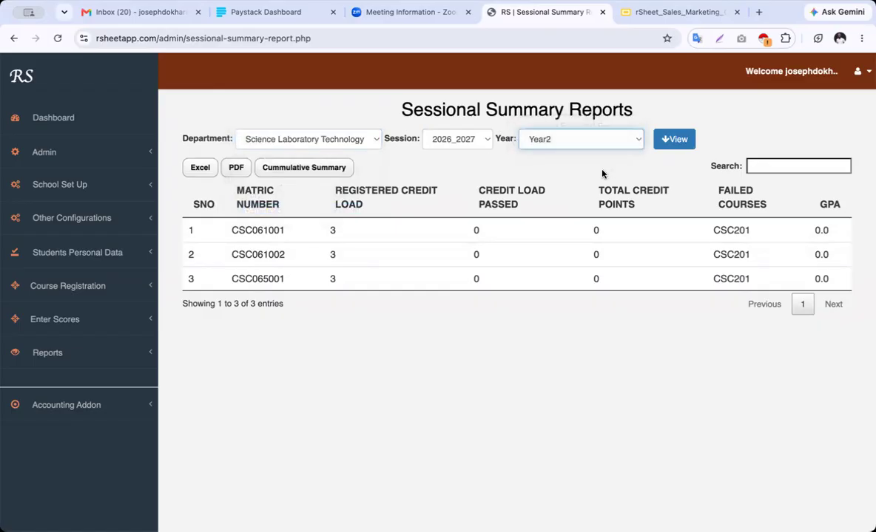
pyautogui.click(452, 139)
pyautogui.click(457, 152)
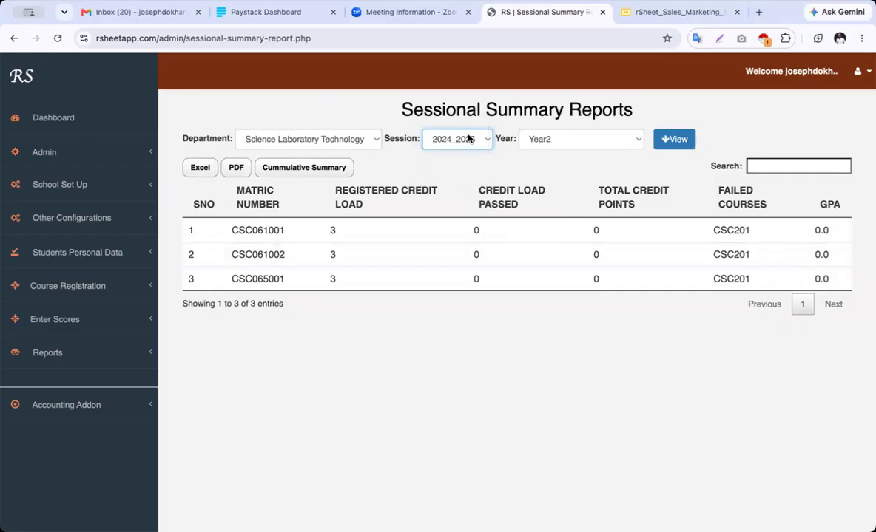
pyautogui.click(468, 139)
pyautogui.click(543, 140)
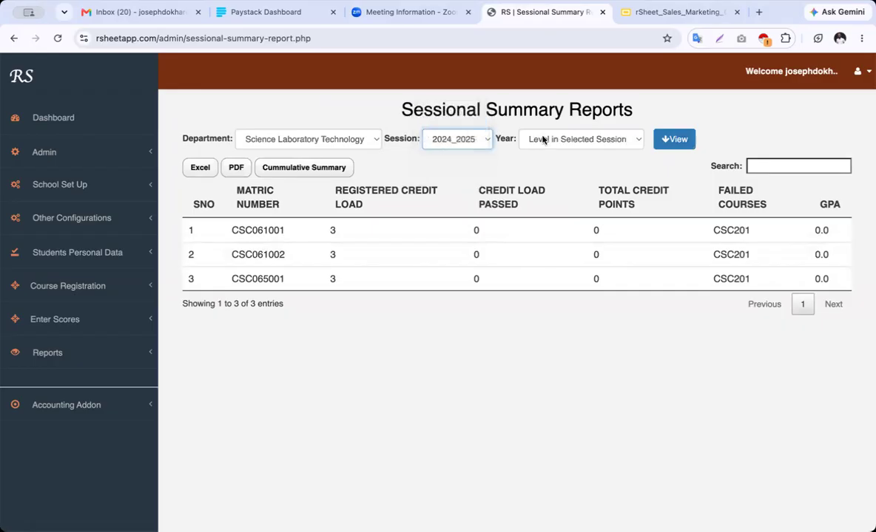
pyautogui.click(589, 144)
pyautogui.click(584, 153)
pyautogui.click(672, 146)
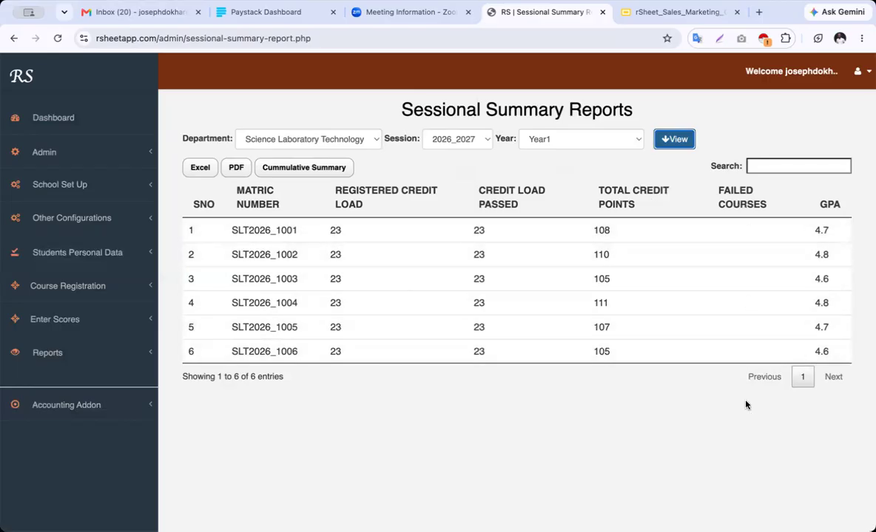
# Show the Year2 summary of 26 students and copy the first student's matric number
pyautogui.click(569, 142)
pyautogui.click(622, 155)
pyautogui.click(673, 143)
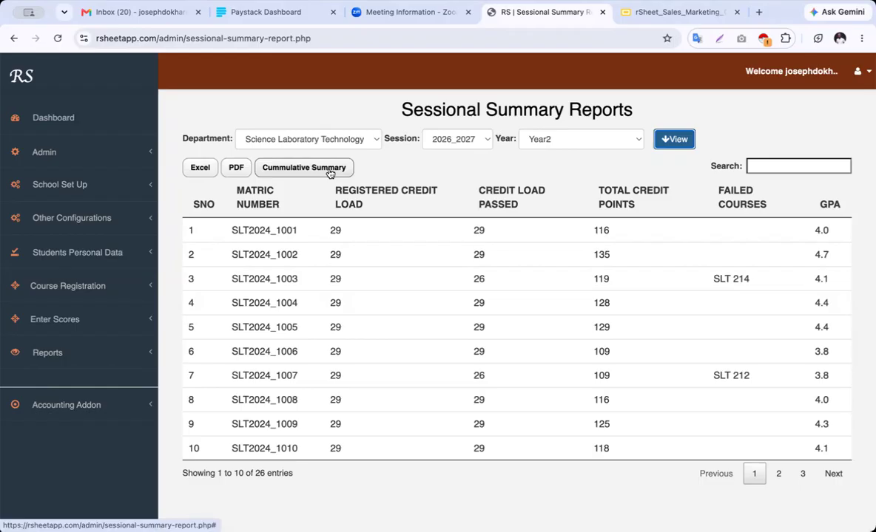
pyautogui.doubleClick(254, 230)
pyautogui.hotkey('ctrl', 'c')
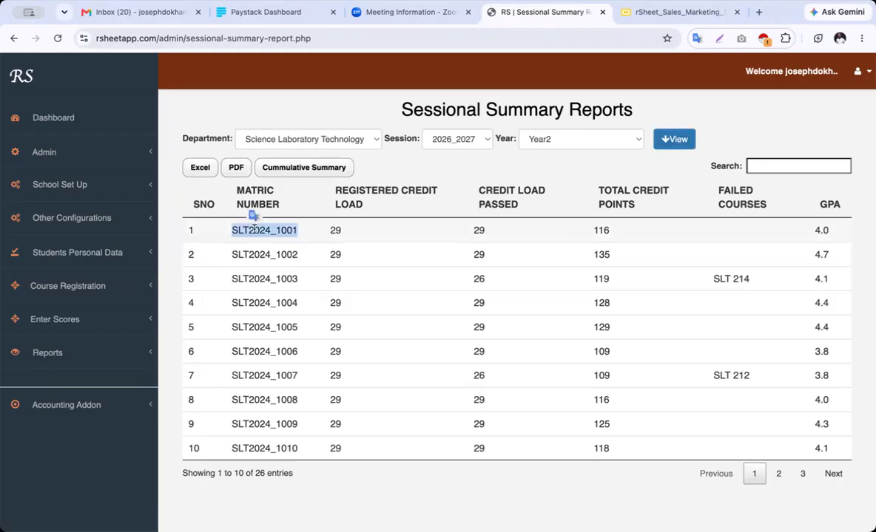
pyautogui.click(97, 359)
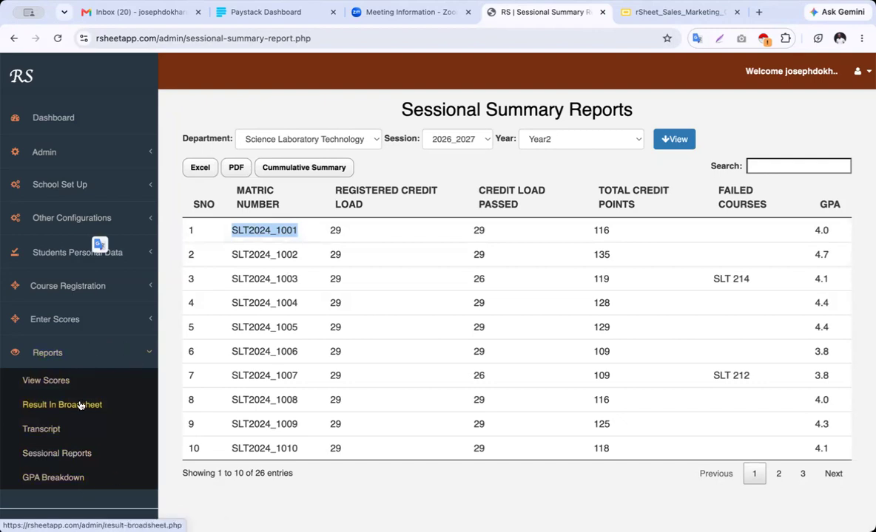
pyautogui.click(51, 431)
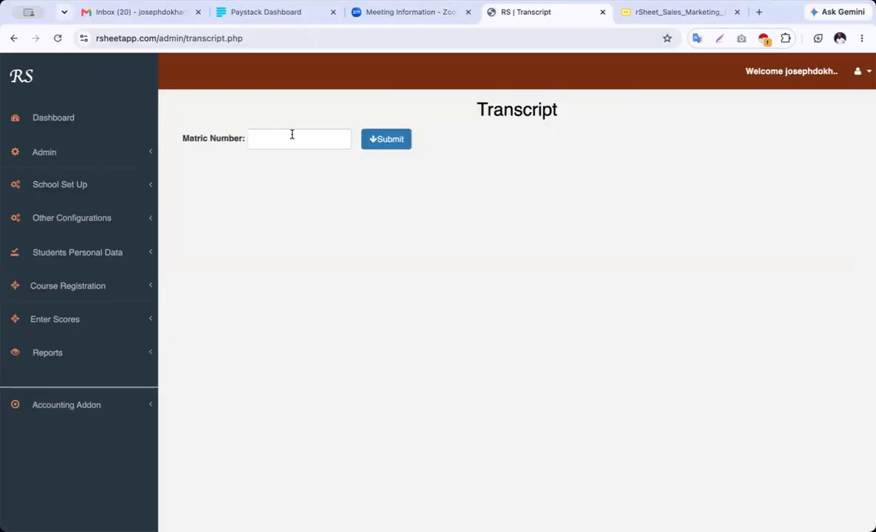
pyautogui.click(291, 135)
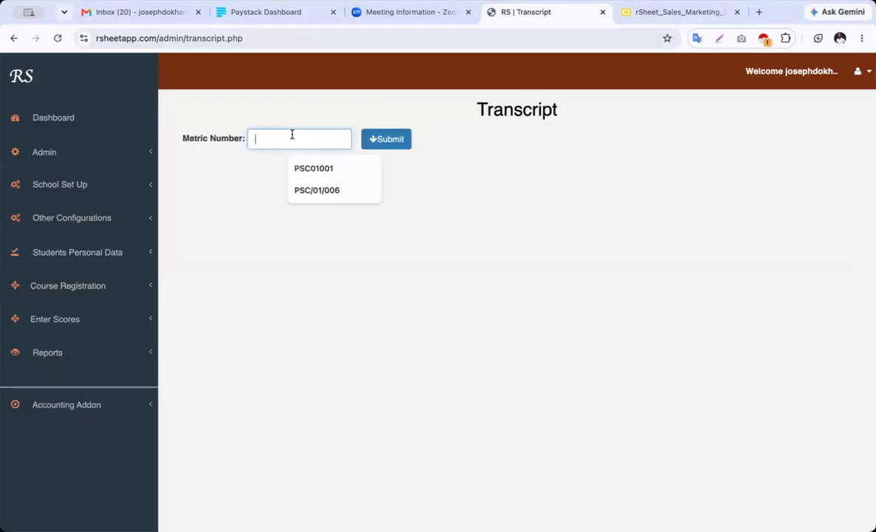
pyautogui.hotkey('ctrl', 'v')
pyautogui.click(400, 142)
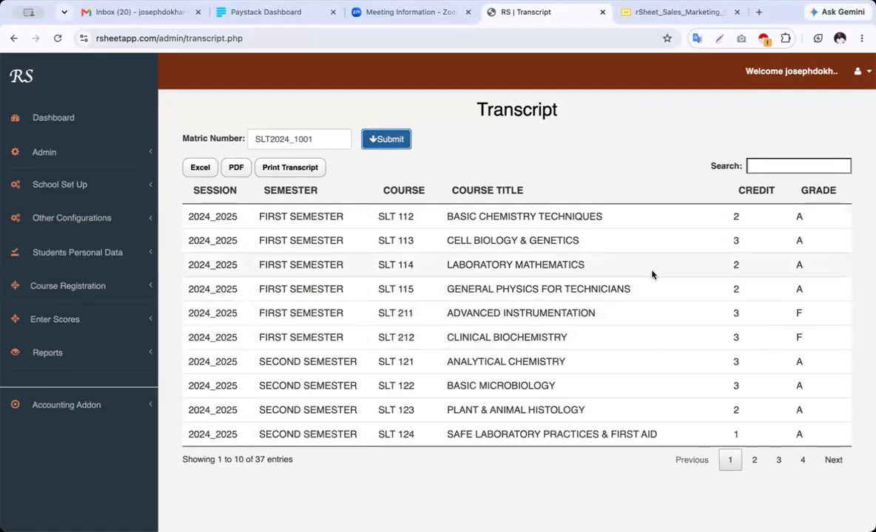
pyautogui.click(755, 461)
pyautogui.click(778, 462)
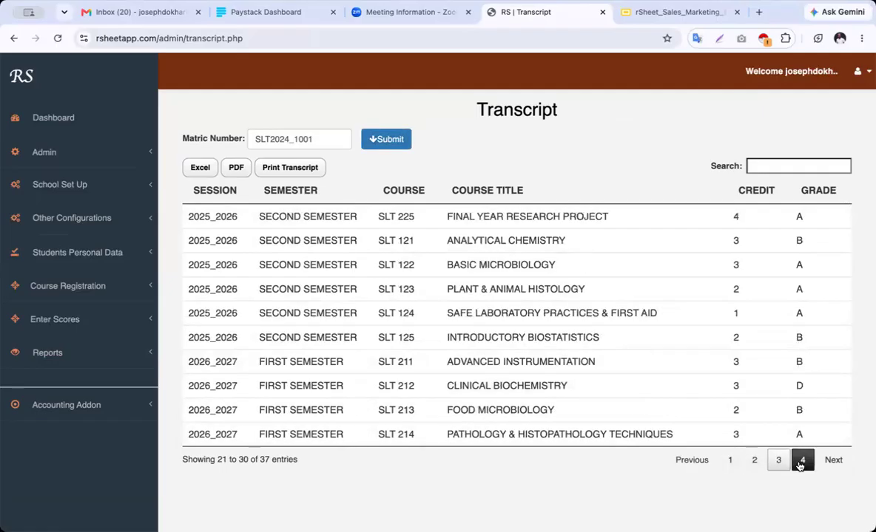
pyautogui.click(801, 461)
pyautogui.click(729, 386)
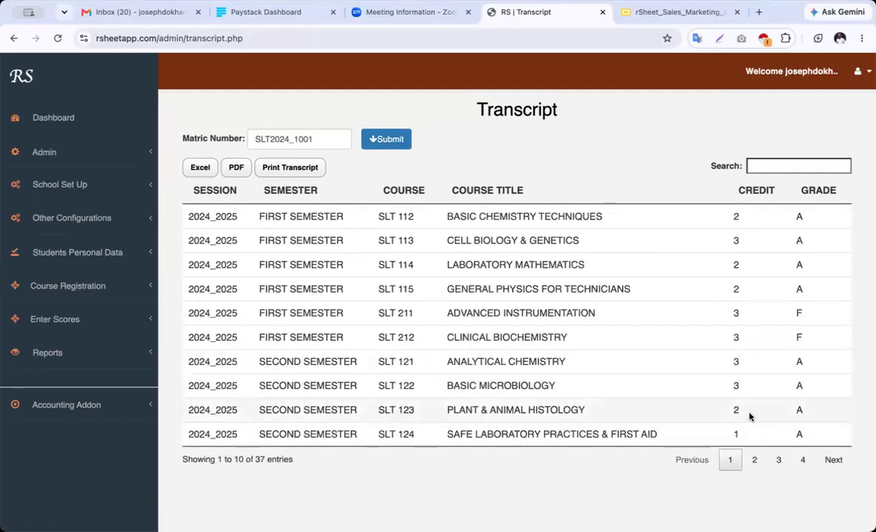
pyautogui.click(754, 460)
pyautogui.click(778, 460)
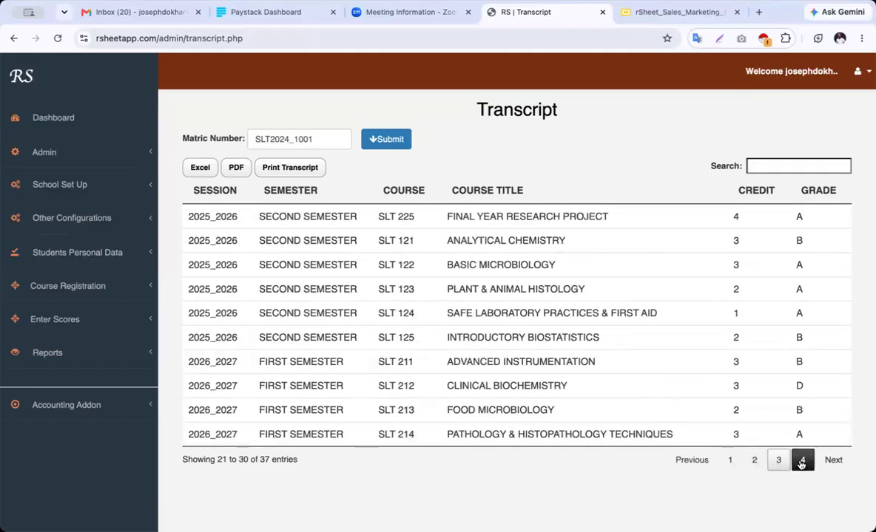
pyautogui.click(729, 460)
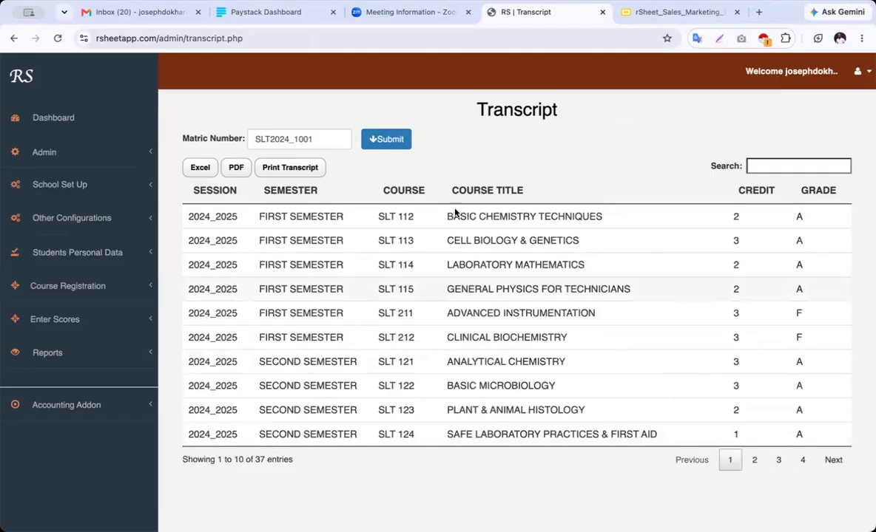
# Open the Print Transcript view and cancel the Chrome print dialog
pyautogui.click(281, 169)
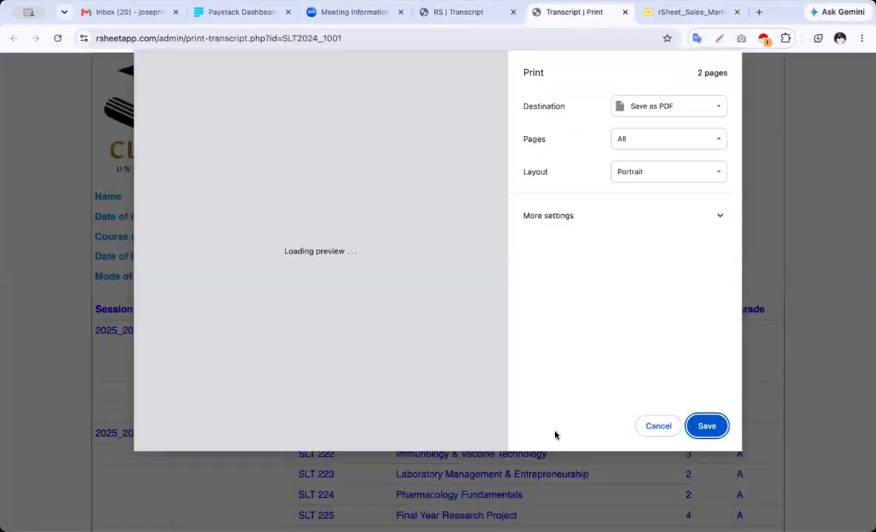
pyautogui.click(654, 428)
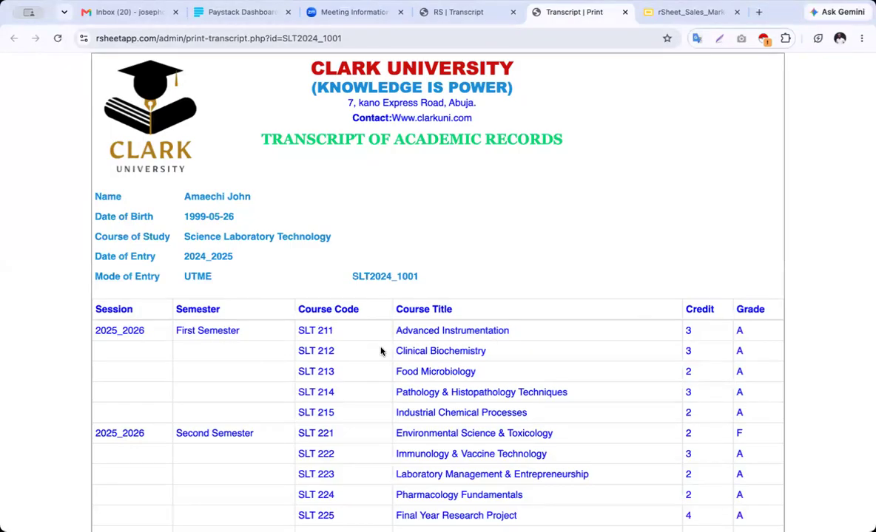
# Scroll through the transcript's 2024_2025 to 2026_2027 courses, then return to the 'RS | Transcript' tab
pyautogui.scroll(-6, 381, 351)
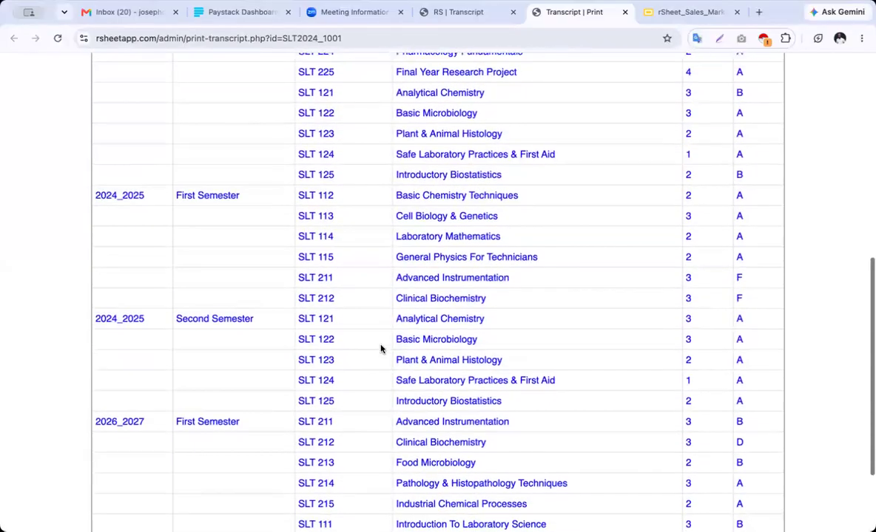
pyautogui.scroll(-2, 381, 349)
pyautogui.scroll(5, 381, 349)
pyautogui.scroll(-5, 381, 349)
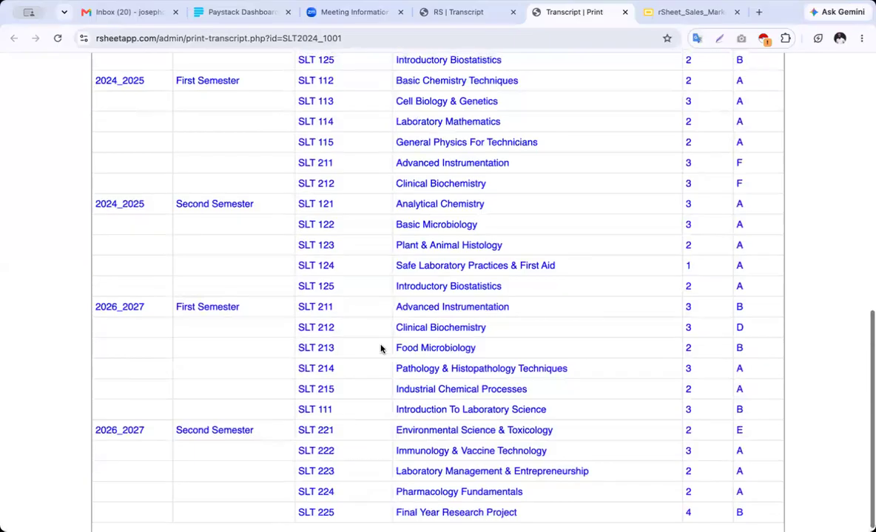
pyautogui.scroll(10, 381, 349)
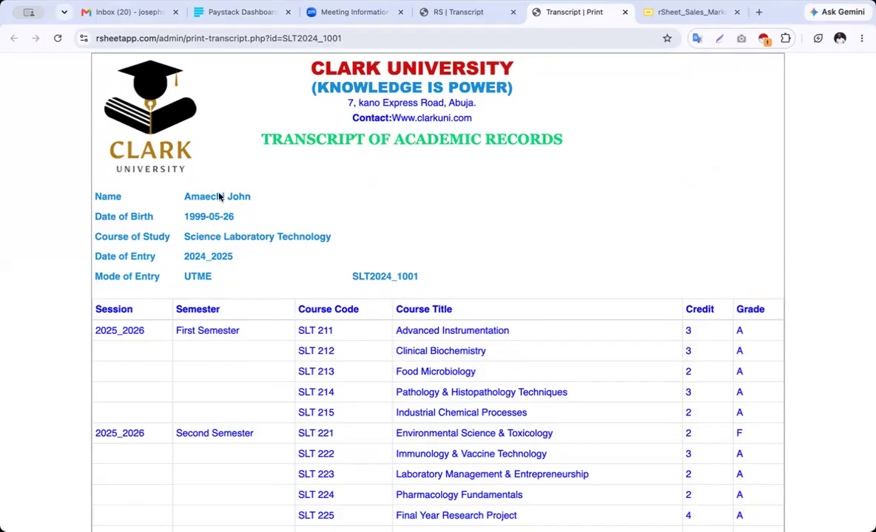
pyautogui.scroll(-4, 352, 333)
pyautogui.scroll(-4, 352, 333)
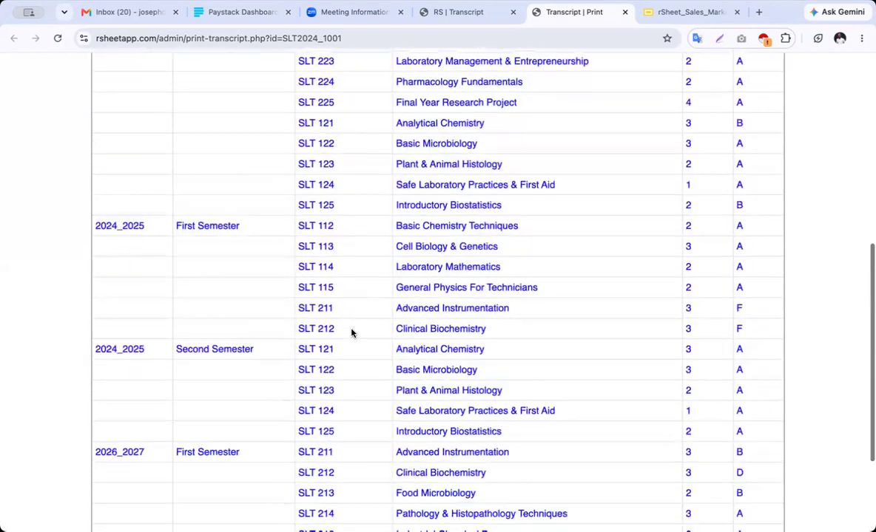
pyautogui.scroll(10, 351, 333)
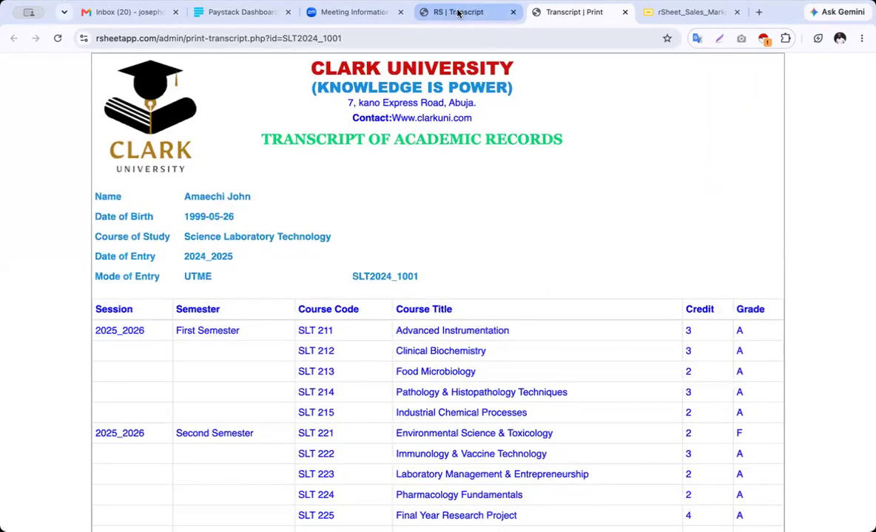
pyautogui.click(457, 12)
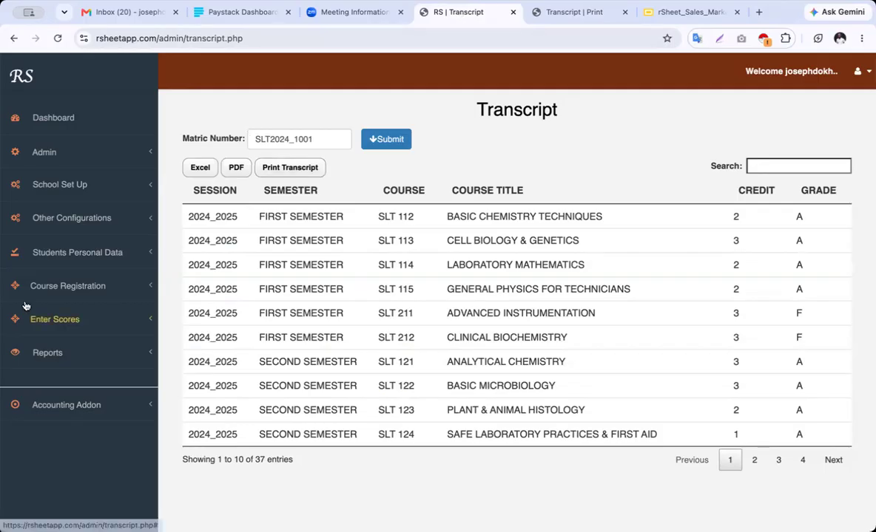
# Open GPA Breakdown and submit Science Laboratory Technology with 2025_2026 and 2026_2027 selected
pyautogui.click(59, 353)
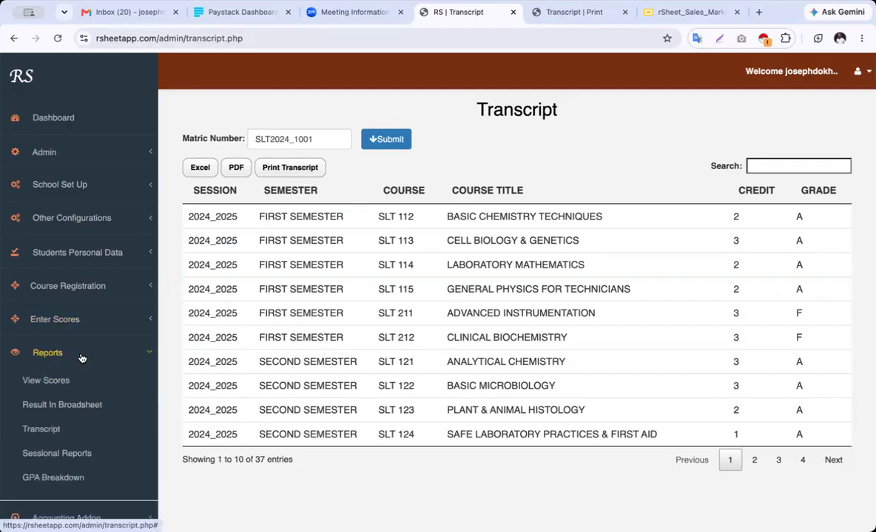
pyautogui.click(67, 479)
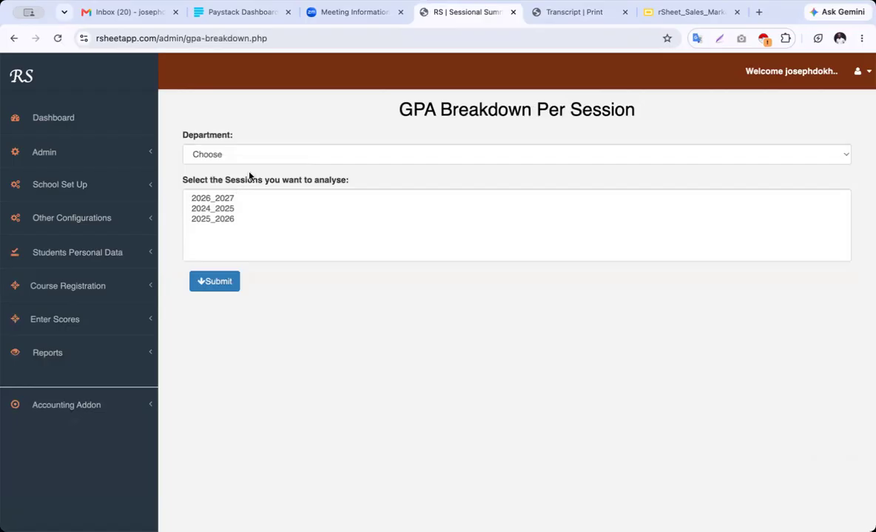
pyautogui.click(245, 156)
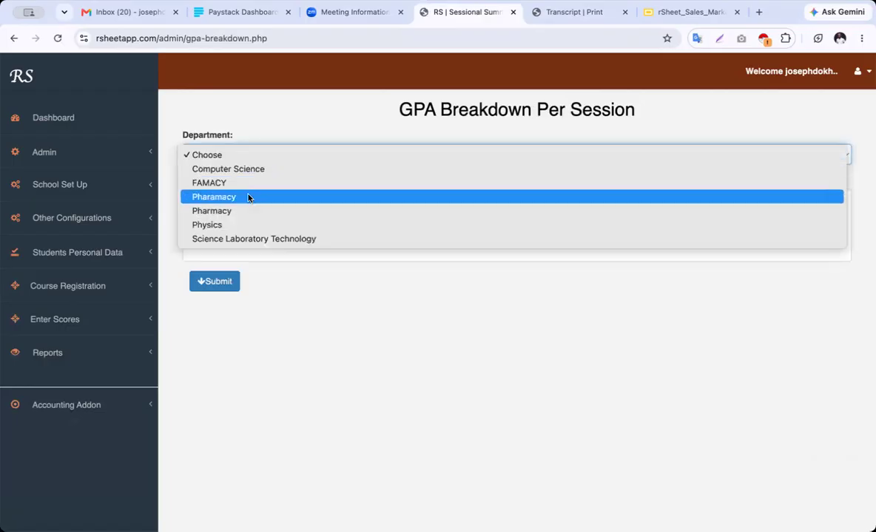
pyautogui.click(258, 239)
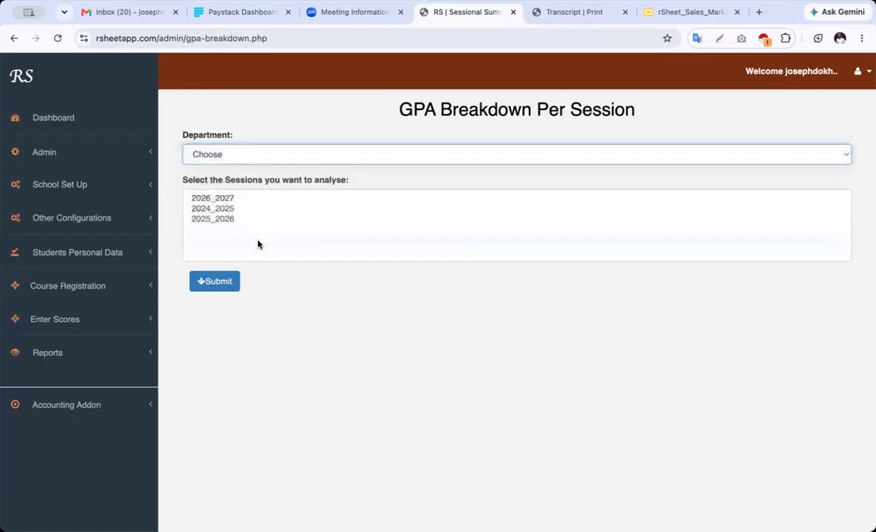
pyautogui.click(230, 210)
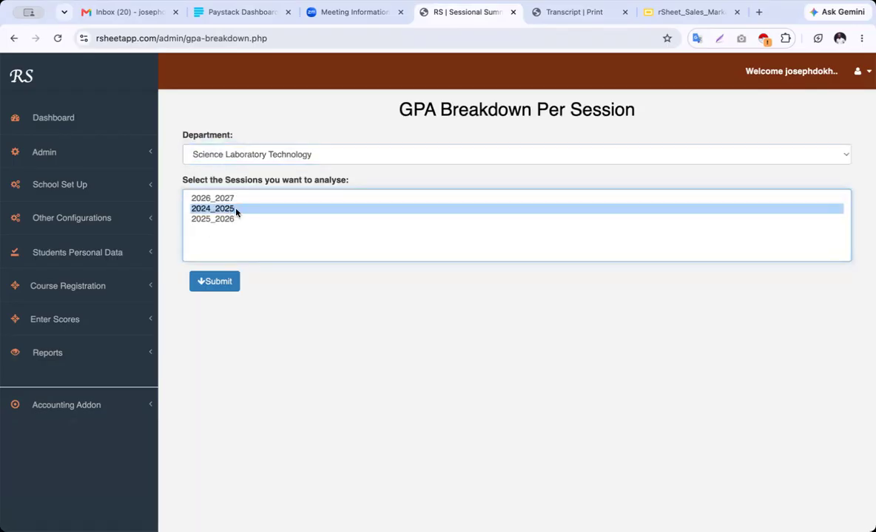
pyautogui.click(235, 218)
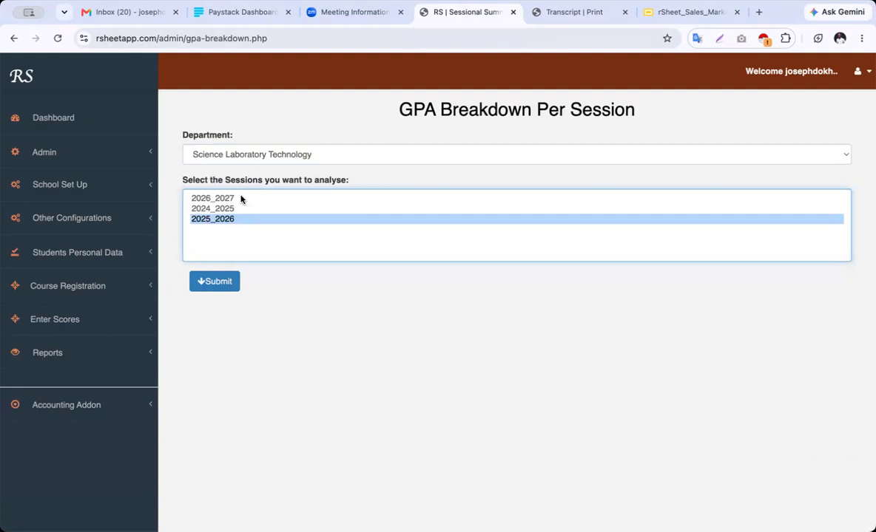
pyautogui.keyDown('super'); pyautogui.click(241, 198); pyautogui.keyUp('super')
pyautogui.click(224, 282)
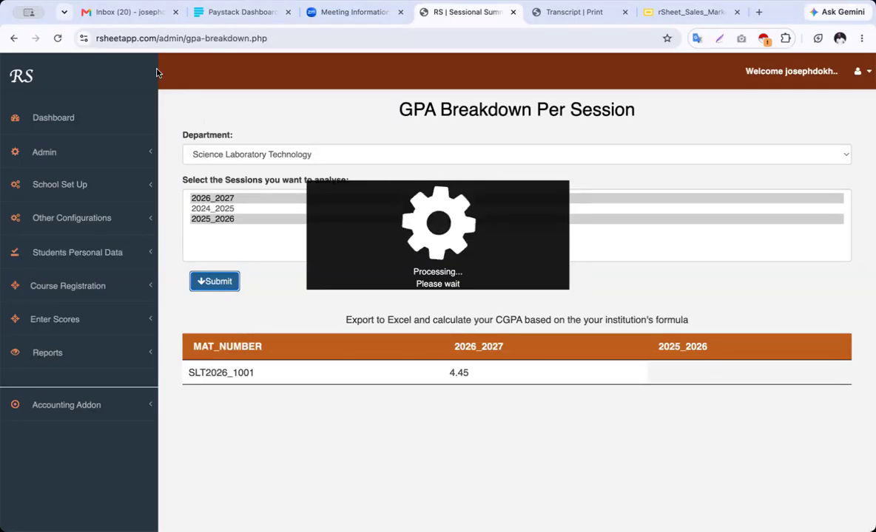
# Reload the form and submit Science Laboratory Technology with sessions 2024_2025 and 2025_2026
pyautogui.click(56, 39)
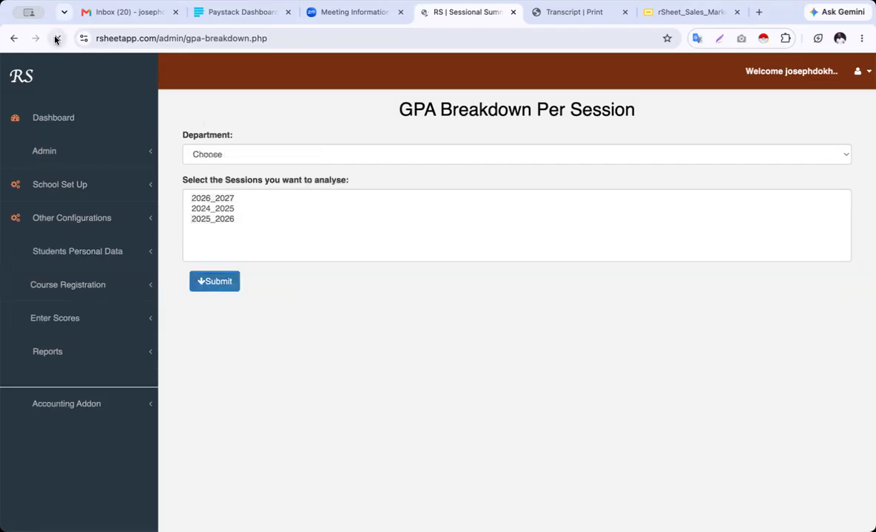
pyautogui.click(255, 156)
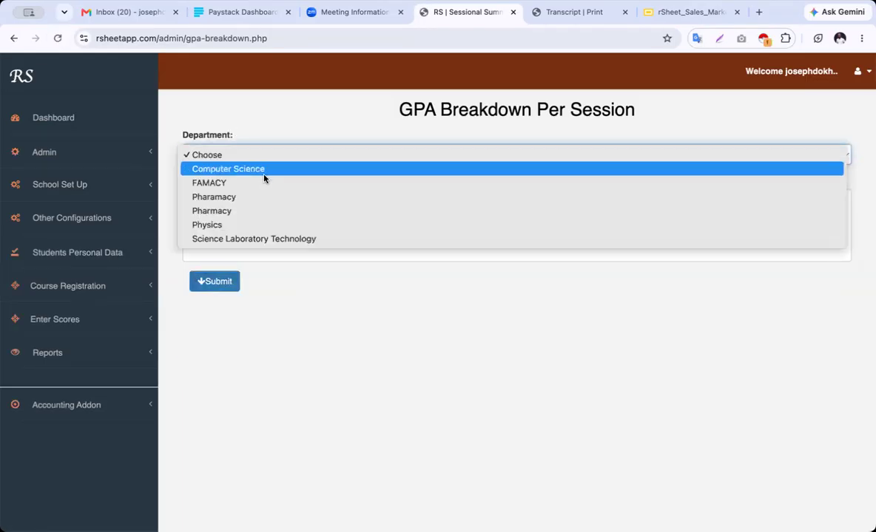
pyautogui.click(264, 176)
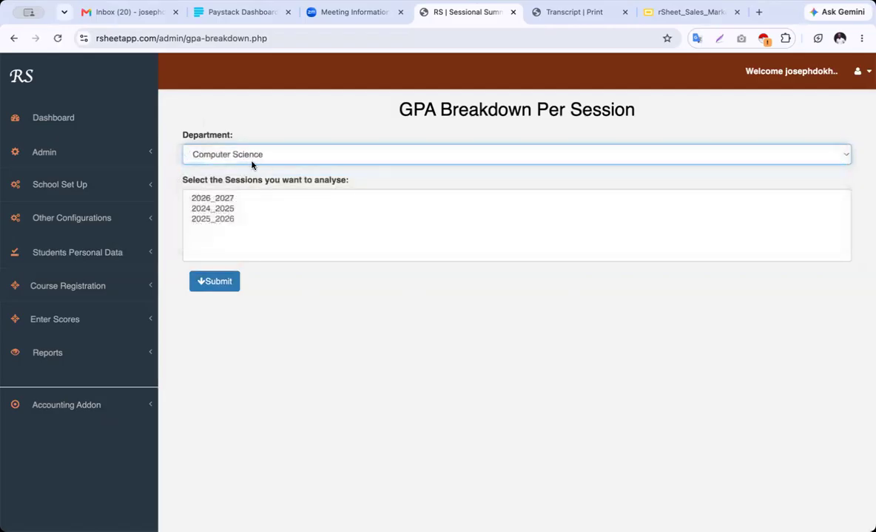
pyautogui.click(262, 161)
pyautogui.click(264, 226)
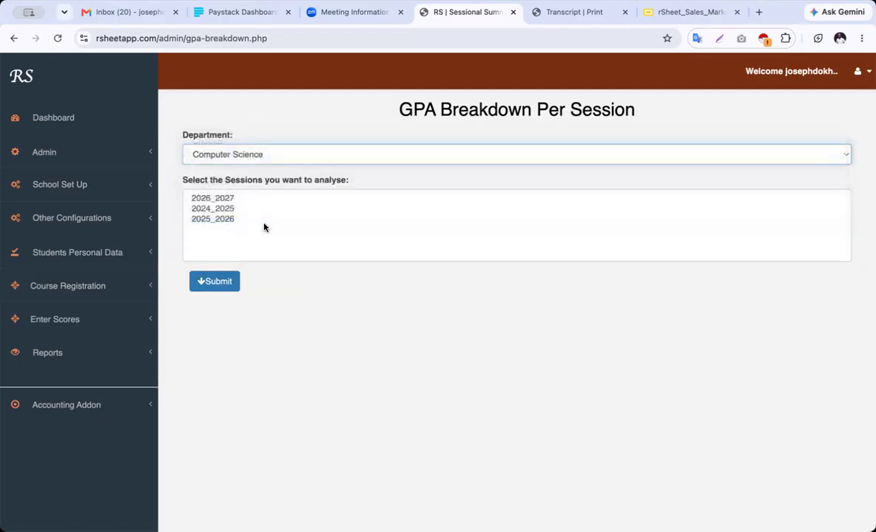
pyautogui.click(229, 210)
pyautogui.keyDown('super'); pyautogui.click(225, 219); pyautogui.keyUp('super')
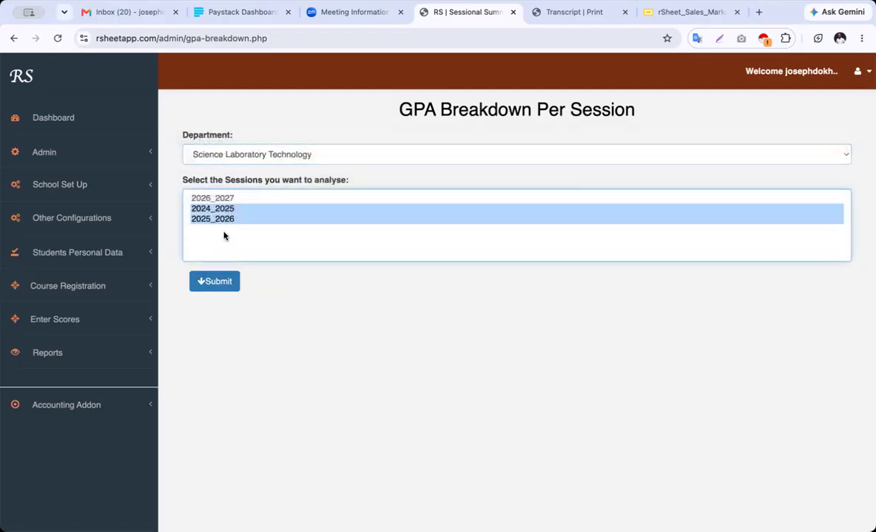
pyautogui.click(226, 282)
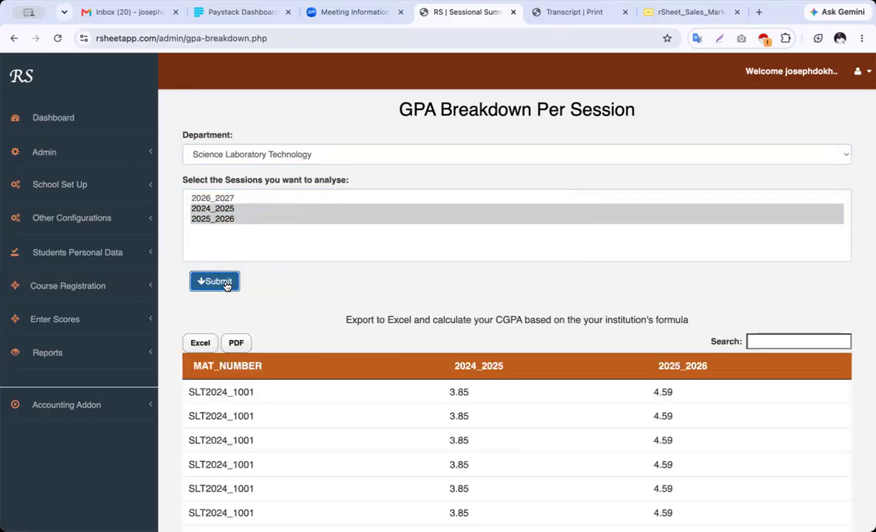
# Page through the 229 GPA breakdown entries, then expand the Accounting Addon menu
pyautogui.scroll(-4, 381, 275)
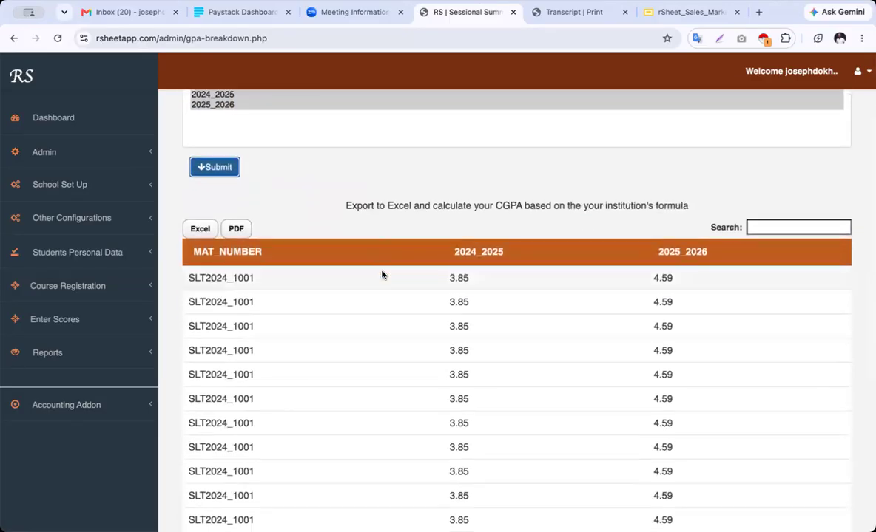
pyautogui.scroll(-1, 382, 275)
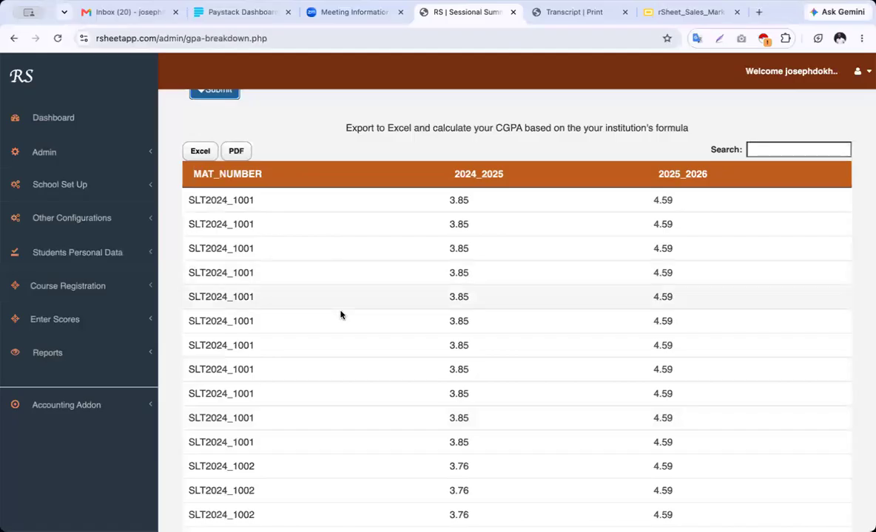
pyautogui.scroll(-3, 340, 327)
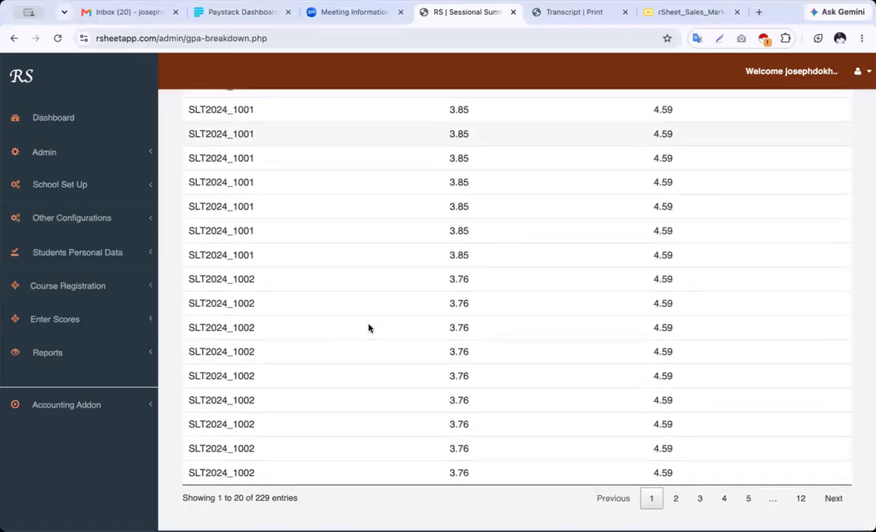
pyautogui.click(676, 500)
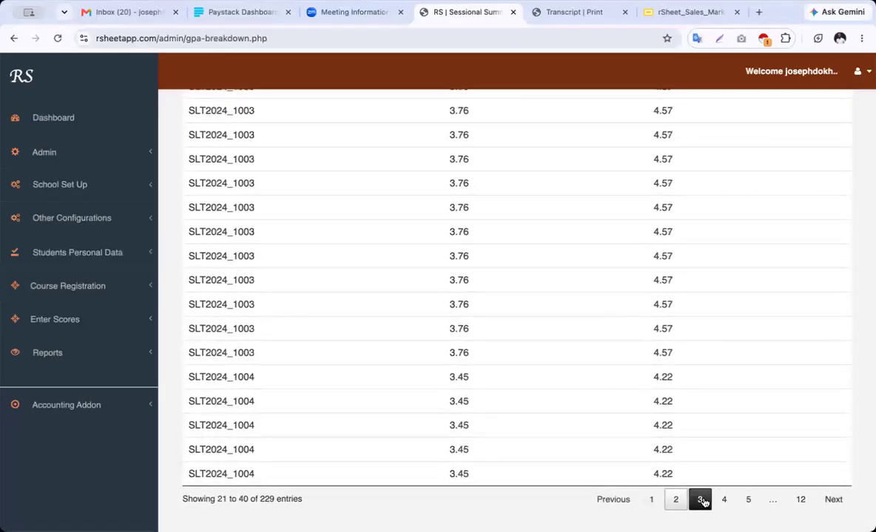
pyautogui.click(699, 499)
pyautogui.scroll(10, 515, 355)
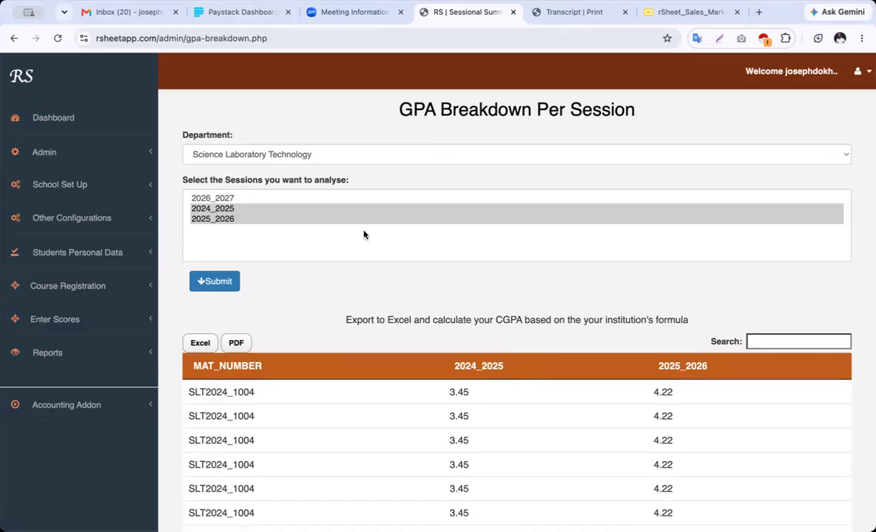
pyautogui.click(97, 412)
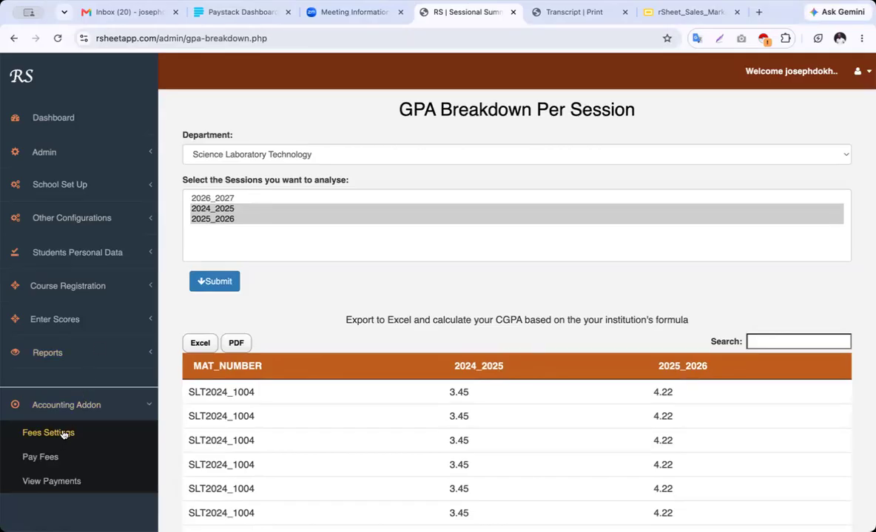
# View the 2026_2027 payment categories in Fees Settings with Computer Science selected
pyautogui.click(64, 434)
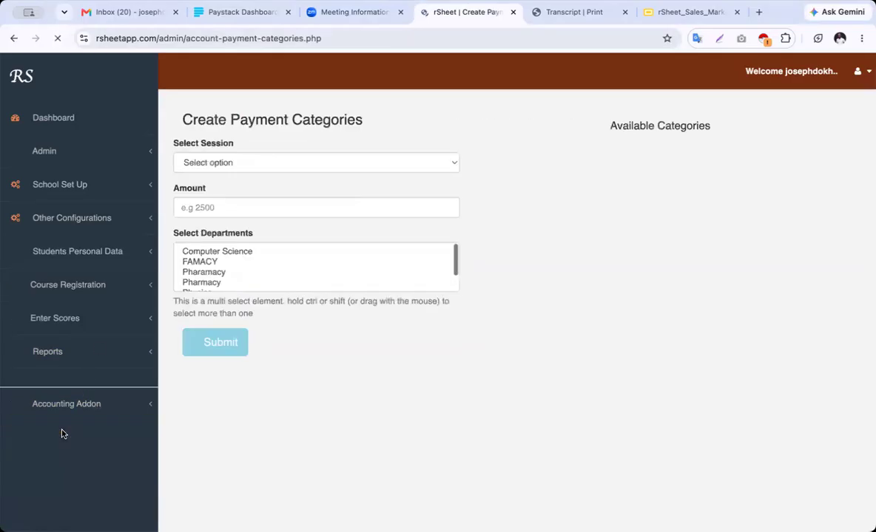
pyautogui.click(283, 164)
pyautogui.click(273, 178)
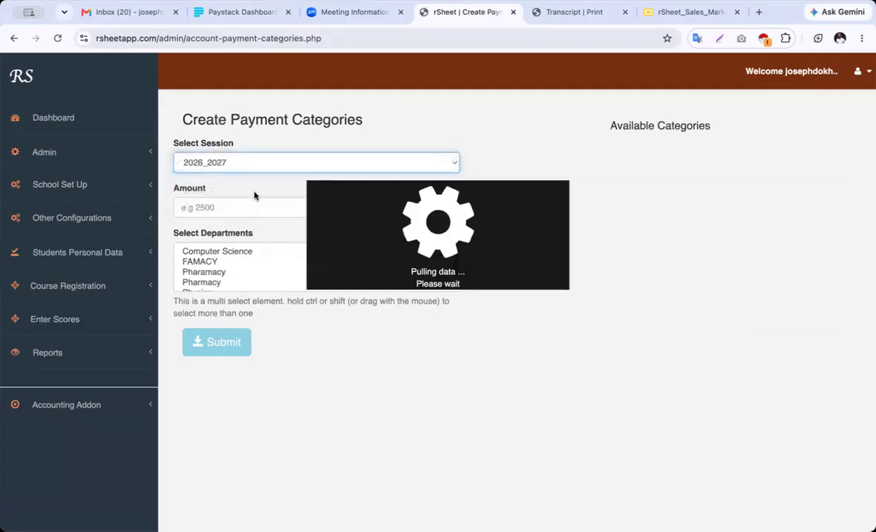
pyautogui.click(218, 252)
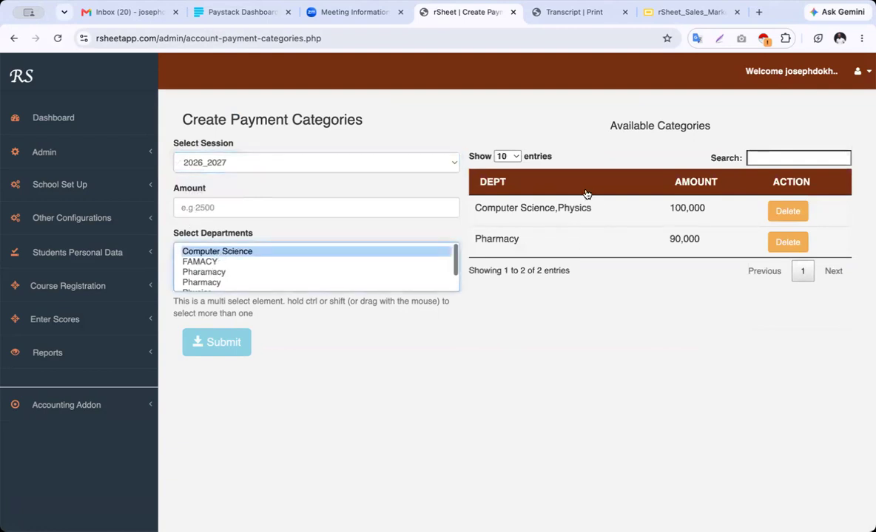
pyautogui.click(74, 407)
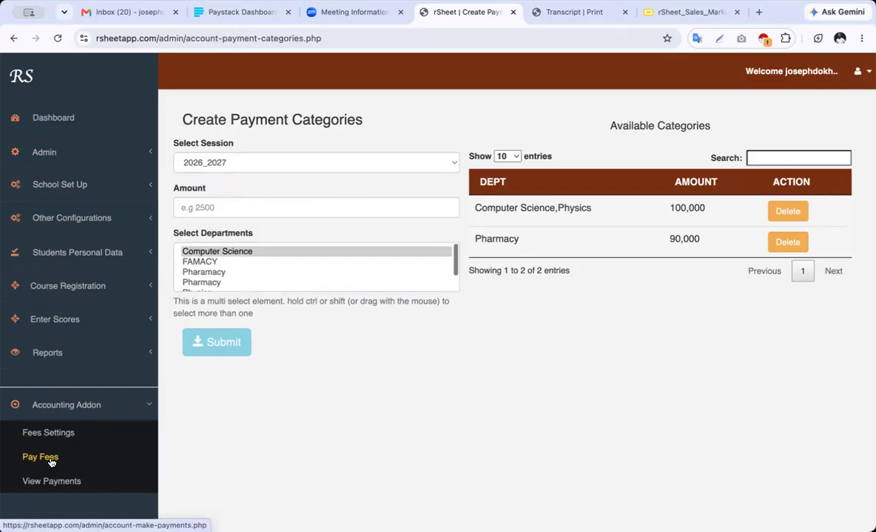
pyautogui.click(41, 457)
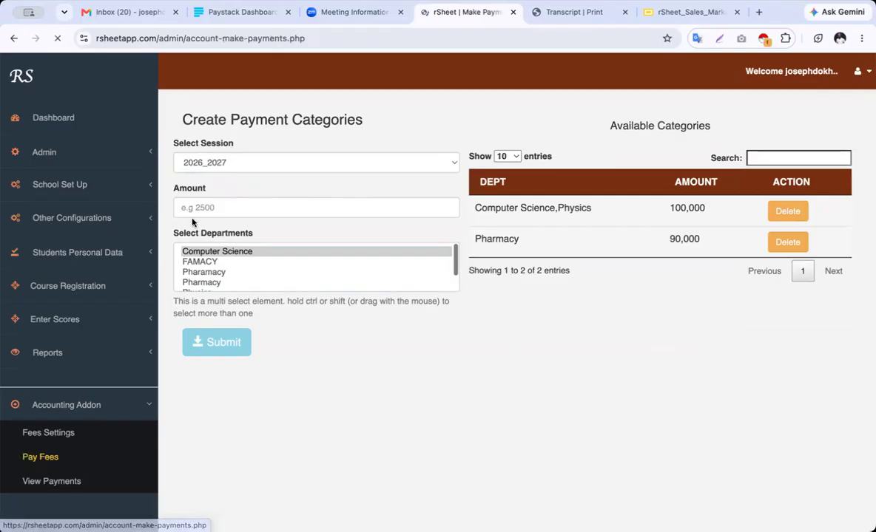
# Set the manual payment form's session to 2026_2027, then go to View Payments
pyautogui.click(285, 166)
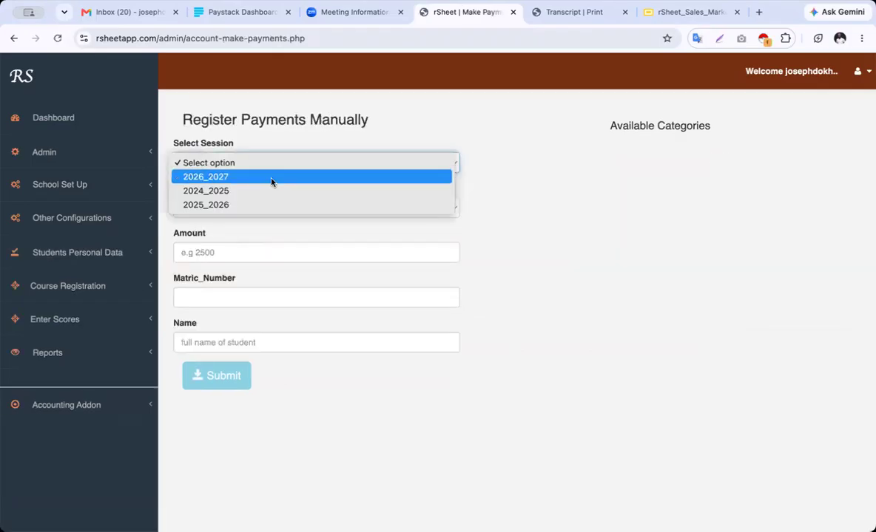
pyautogui.click(271, 178)
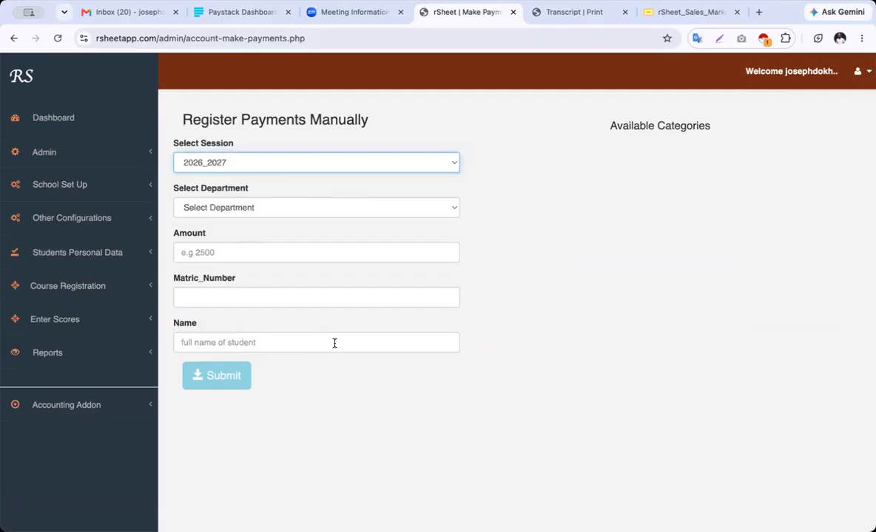
pyautogui.click(82, 408)
pyautogui.click(64, 485)
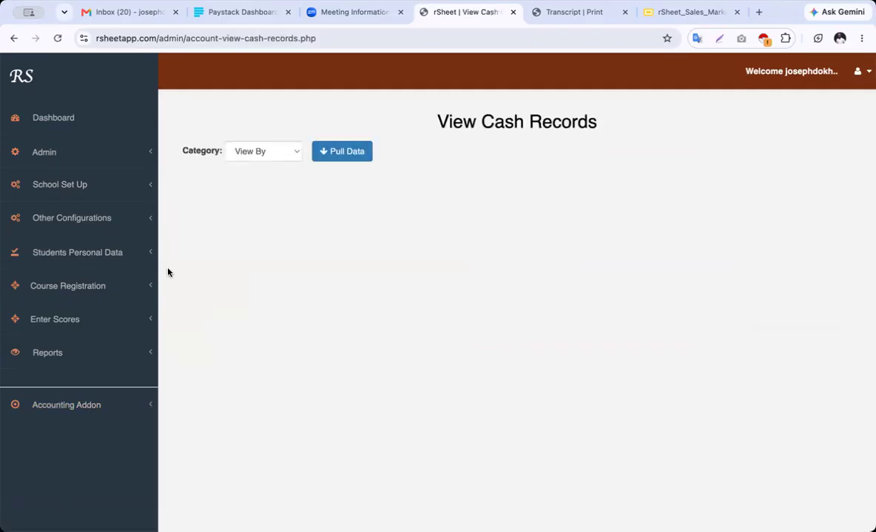
# Pull cash records by department for Computer Science in the 2026_2027 session
pyautogui.click(274, 150)
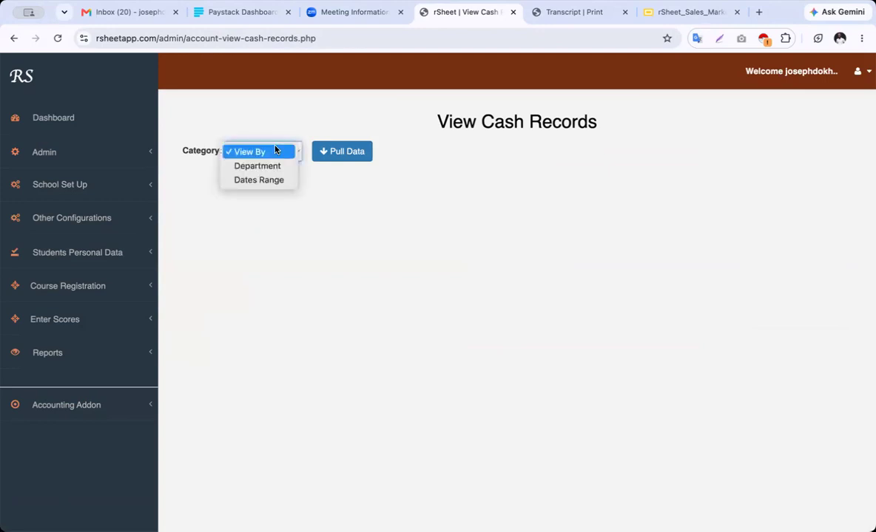
pyautogui.click(759, 224)
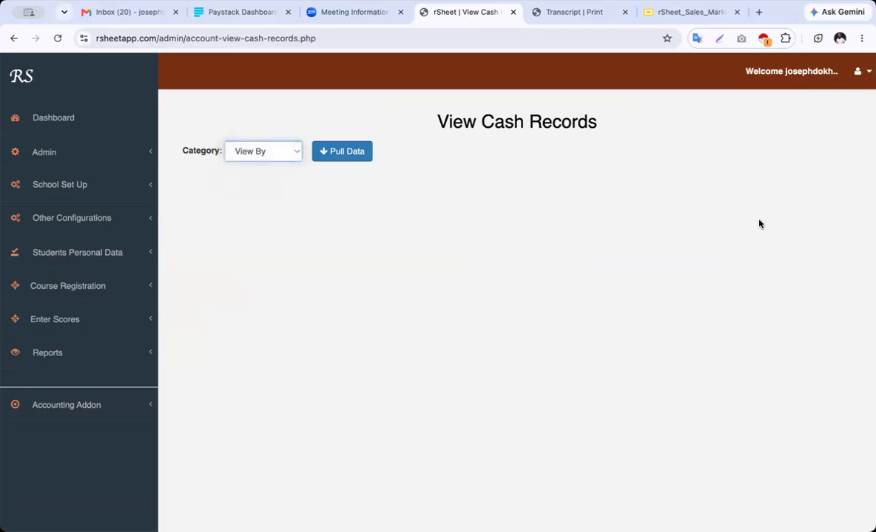
pyautogui.click(279, 154)
pyautogui.click(273, 169)
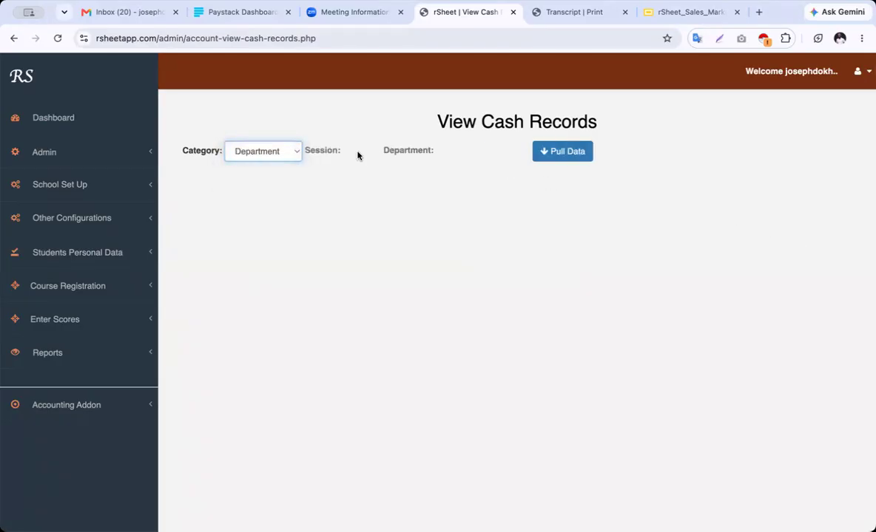
pyautogui.click(386, 154)
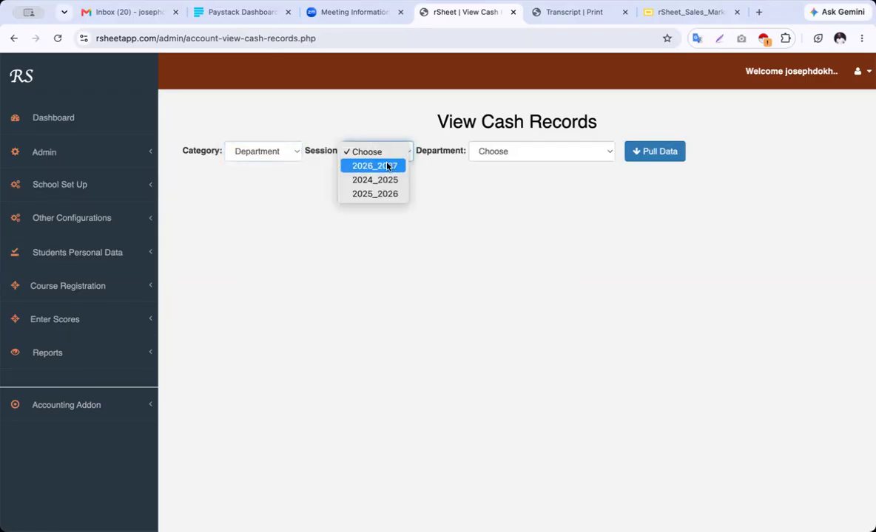
pyautogui.click(386, 165)
pyautogui.click(539, 153)
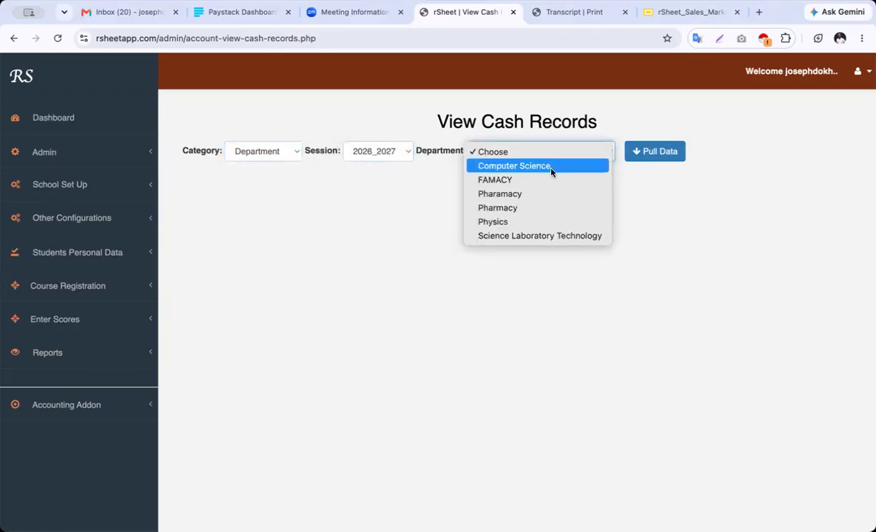
pyautogui.click(540, 237)
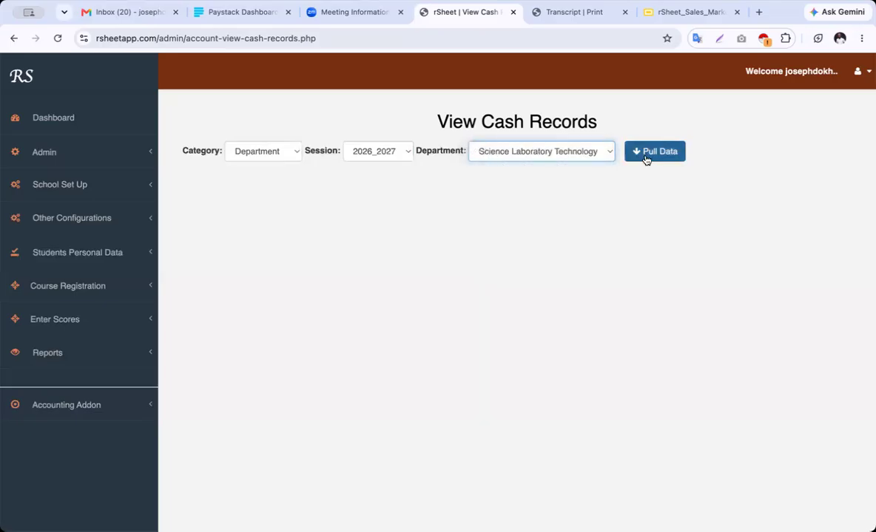
pyautogui.click(561, 153)
pyautogui.click(553, 86)
pyautogui.click(650, 145)
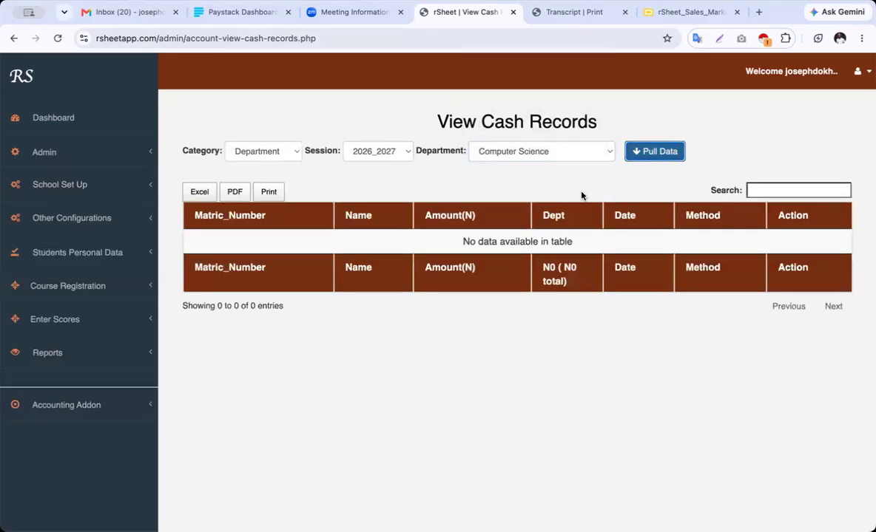
# Pull cash records from 2026-04-01 to 2026-06-20: six payments totalling N309,000
pyautogui.click(268, 154)
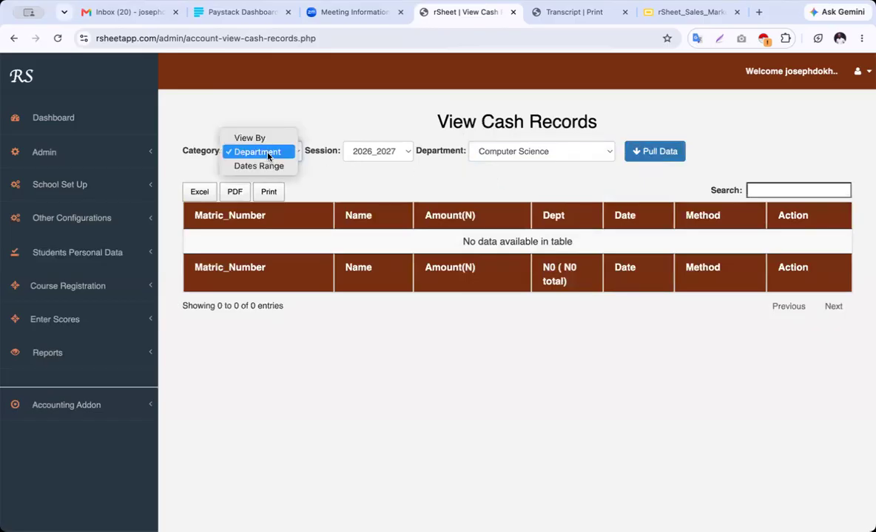
pyautogui.click(269, 166)
pyautogui.click(395, 154)
pyautogui.click(361, 174)
pyautogui.click(361, 174)
pyautogui.click(423, 210)
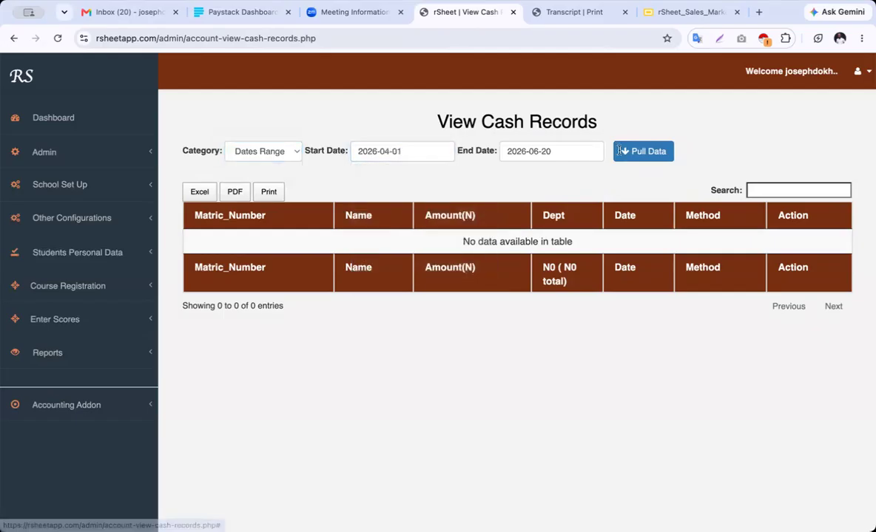
pyautogui.click(651, 160)
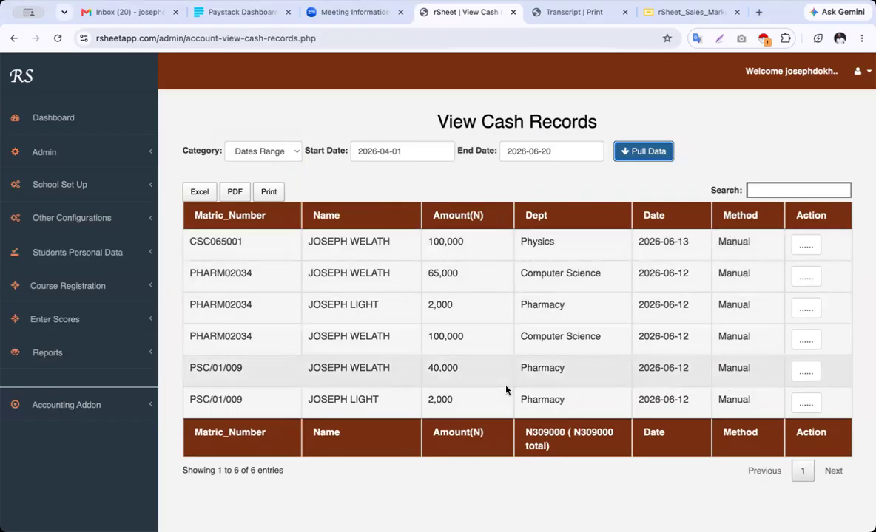
# Highlight the N309000 cash records total, then expand the Reports list in the sidebar
pyautogui.moveTo(561, 455); pyautogui.dragTo(523, 430)
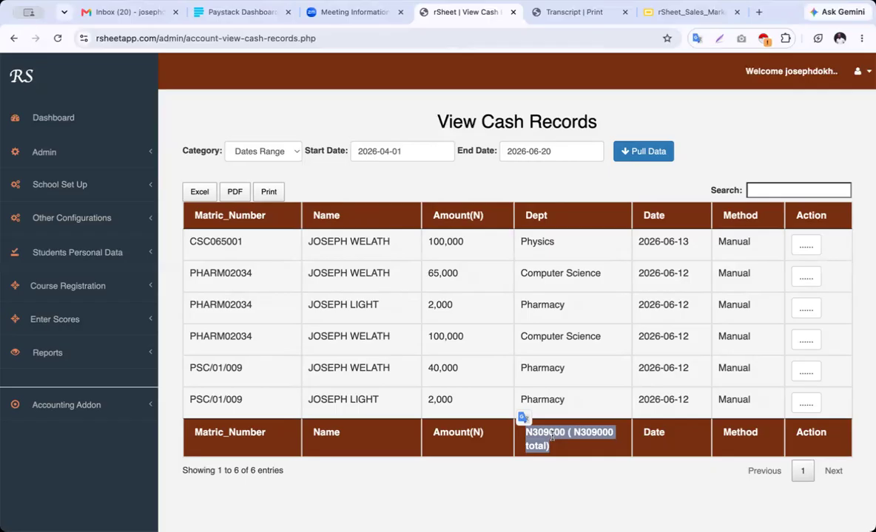
pyautogui.click(79, 358)
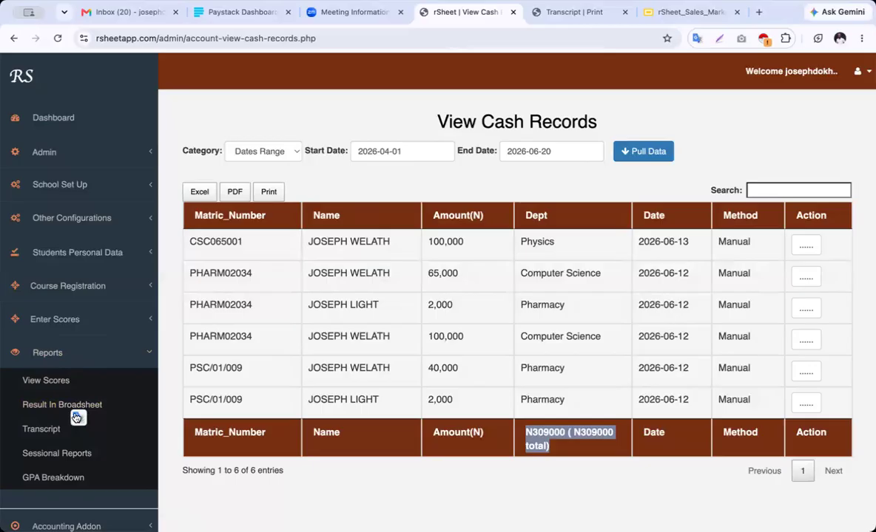
# Collapse Reports, then expand the Admin, School Set Up, Other Configurations, Students Personal Data and Course Registration sidebar sections in turn
pyautogui.click(80, 349)
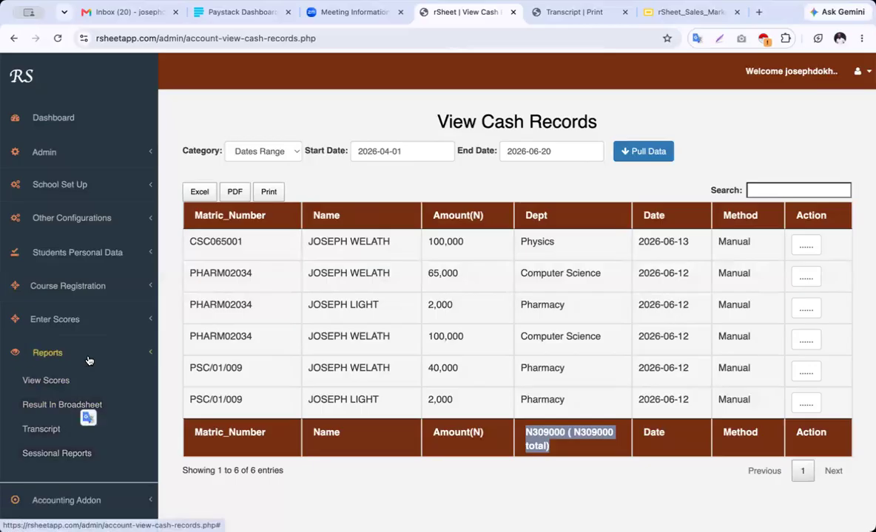
pyautogui.click(82, 152)
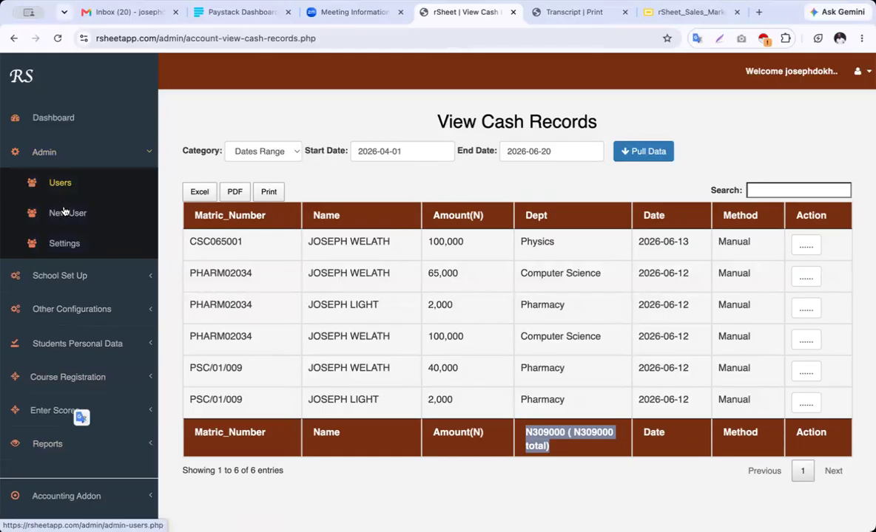
pyautogui.click(101, 156)
pyautogui.click(77, 186)
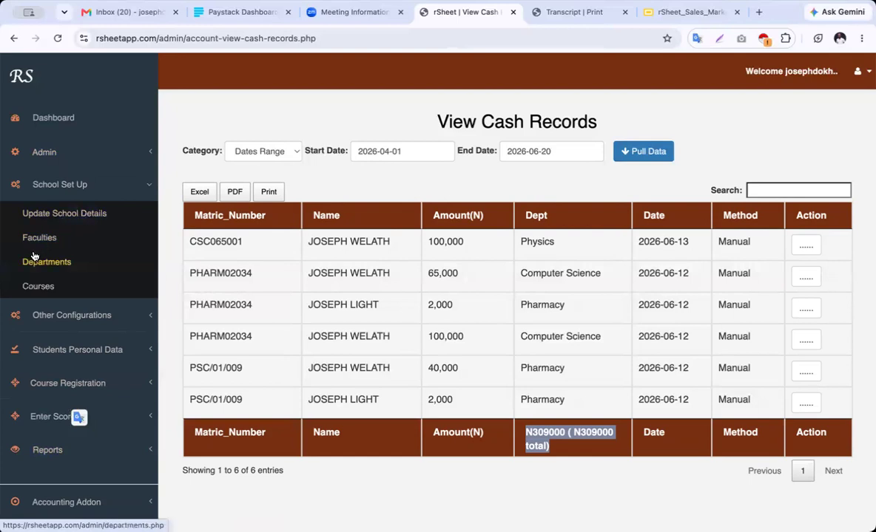
pyautogui.click(83, 321)
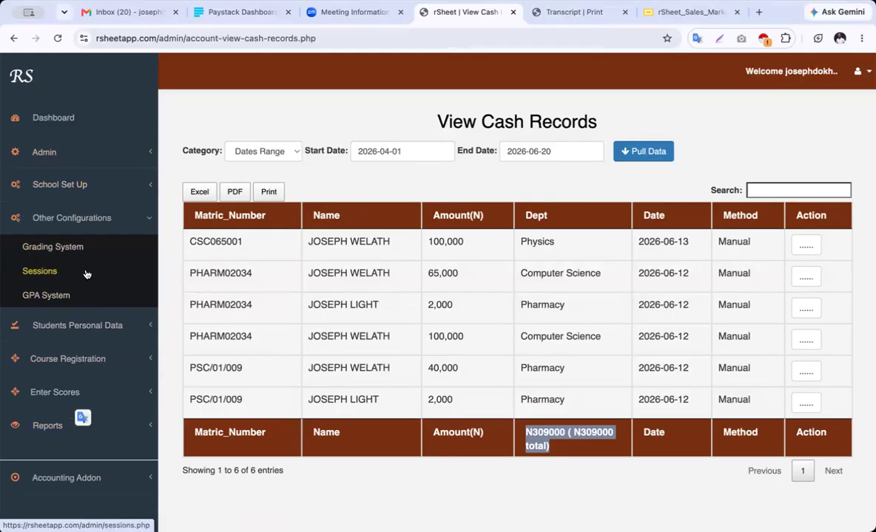
pyautogui.click(85, 328)
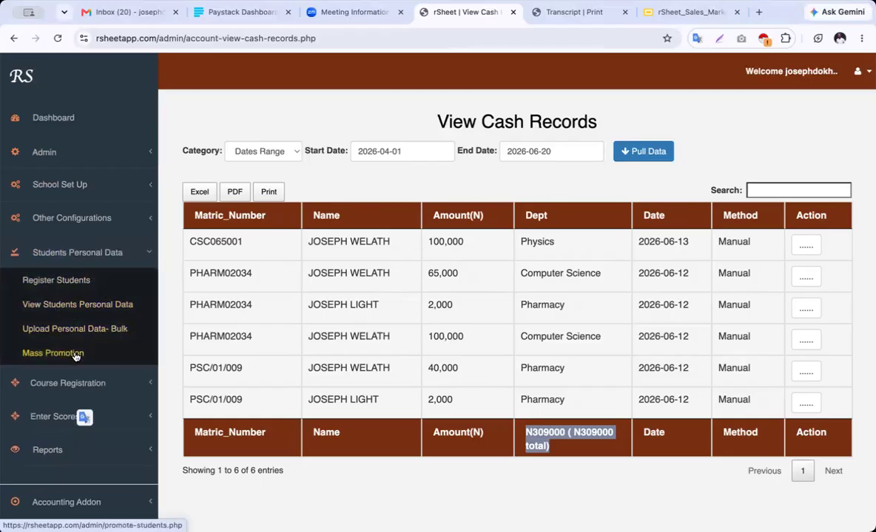
pyautogui.click(94, 381)
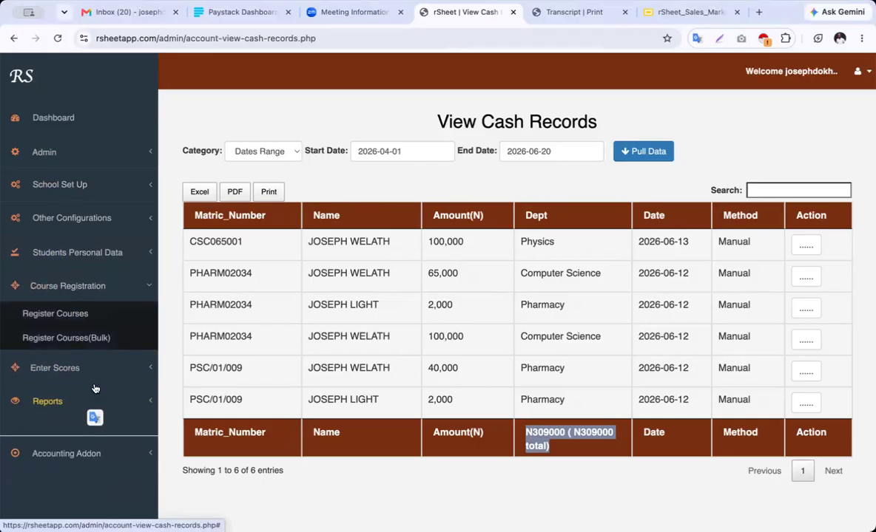